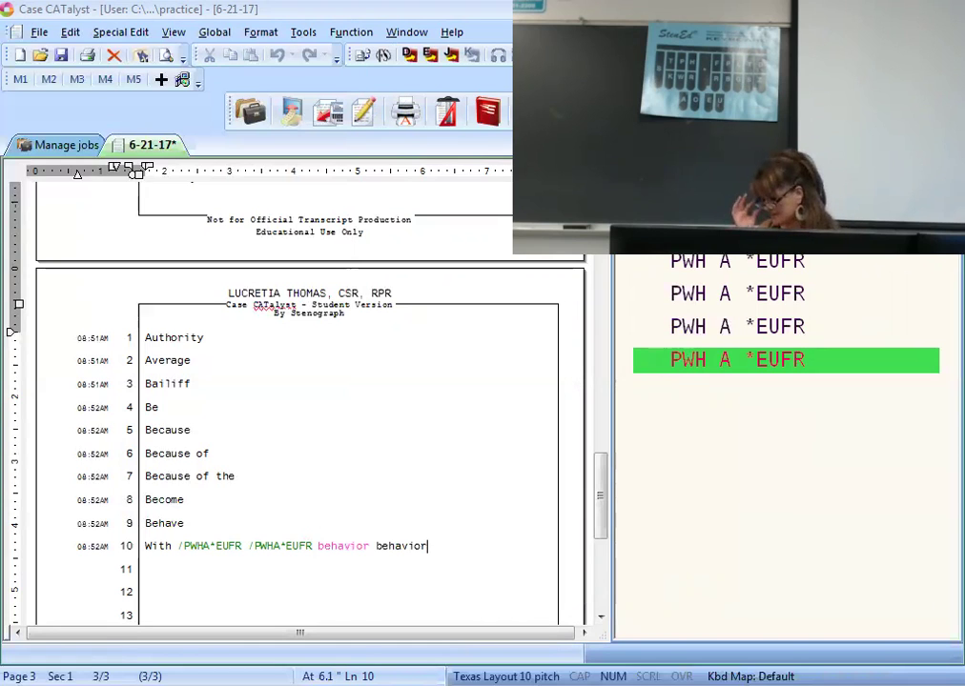
Step: Write Beyond, Beyond a reasonable doubt, Brother-in-law and Burden of proof on lines 11–14
type("being being being")
key("Return")
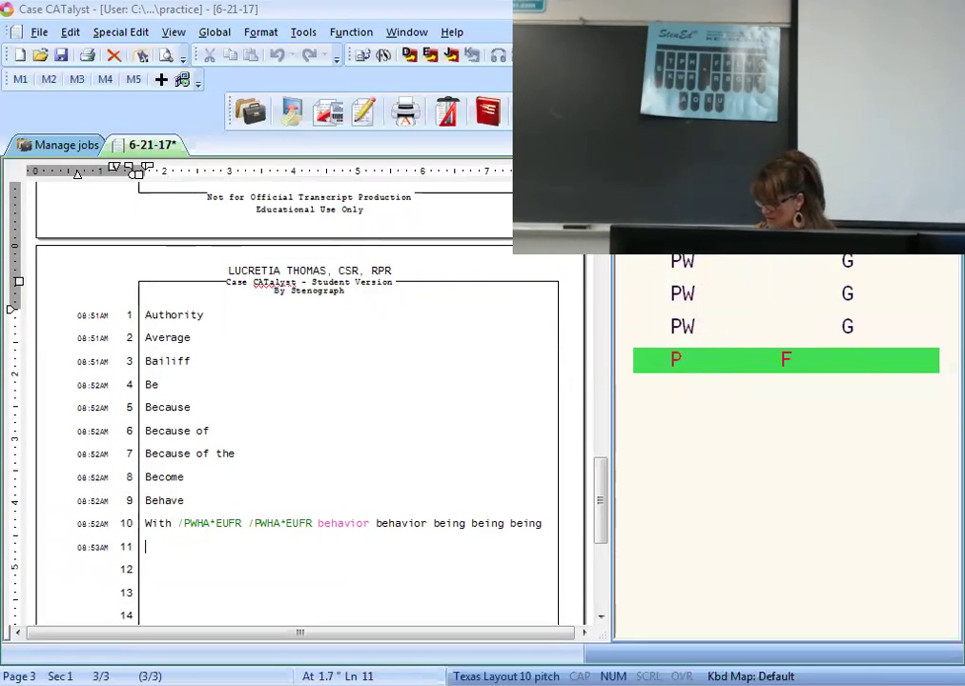
type("Beyond")
key("Return")
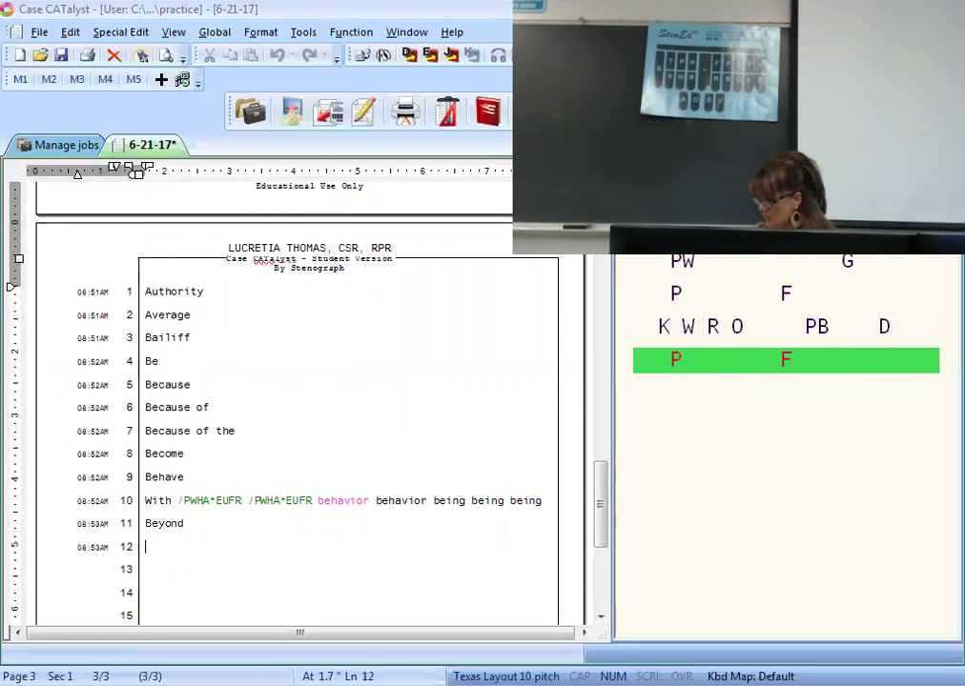
type("Beyond a reasonable doubt")
key("Return")
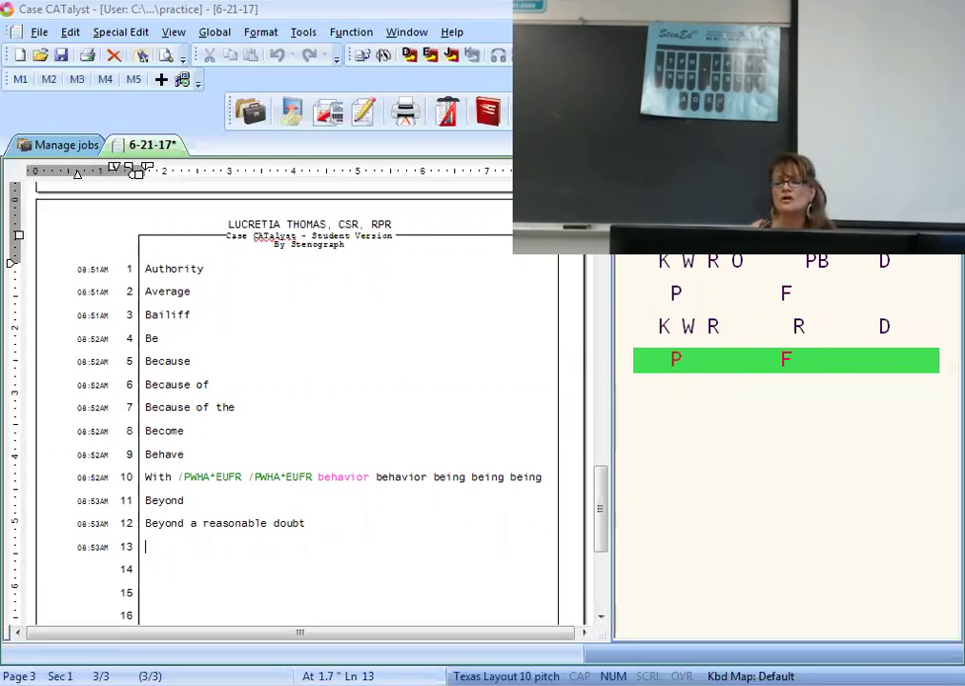
type("Brother-in-law")
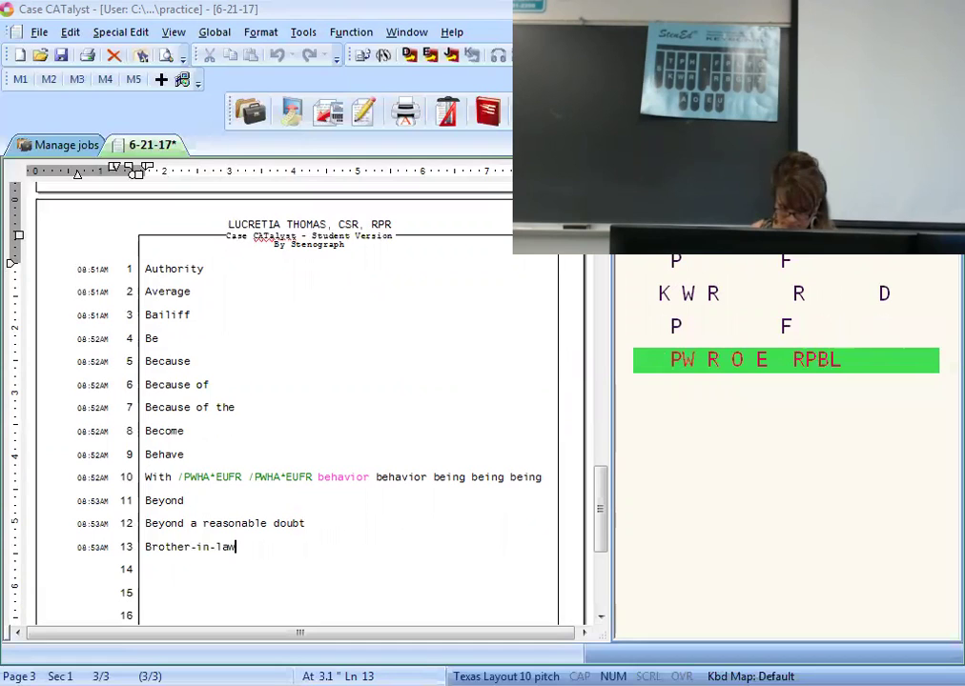
key("Return")
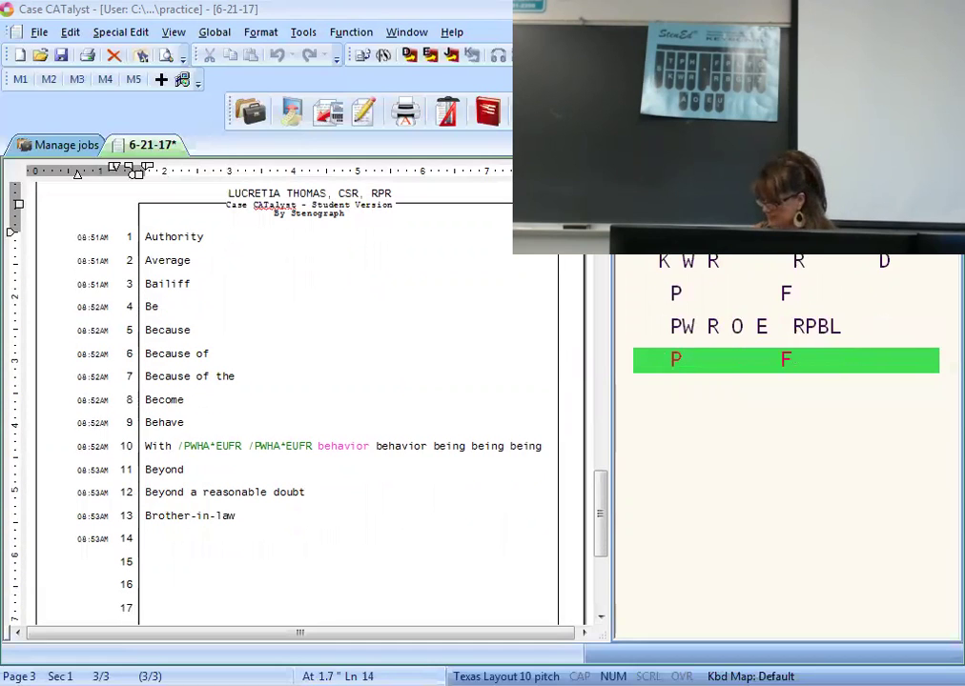
type("Burden of proof")
key("Return")
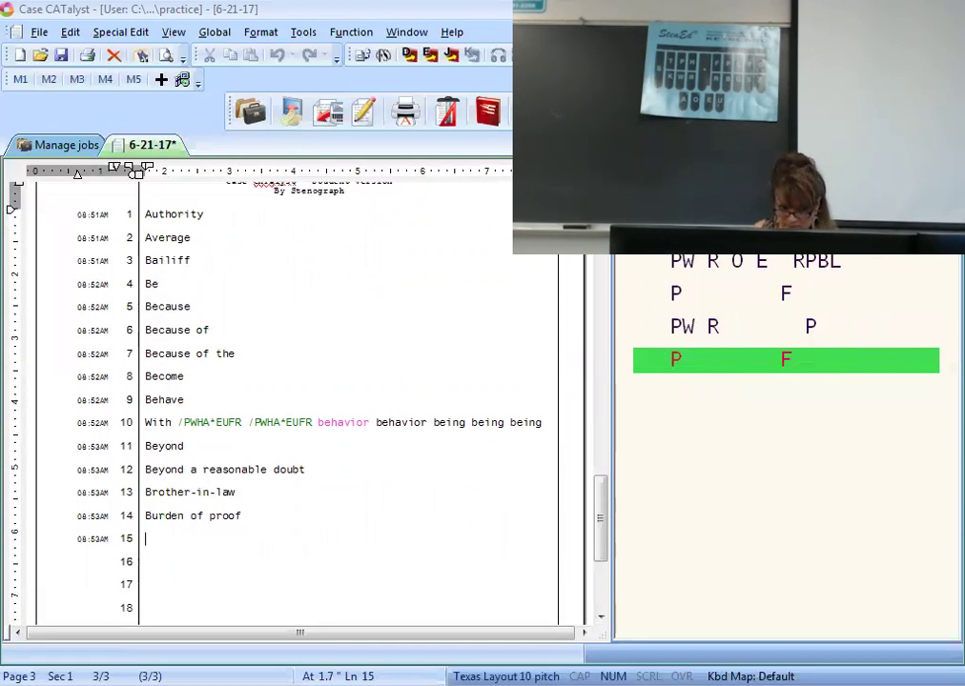
Step: Add But, Butt, By and Can on lines 15–18, one per line
type("But")
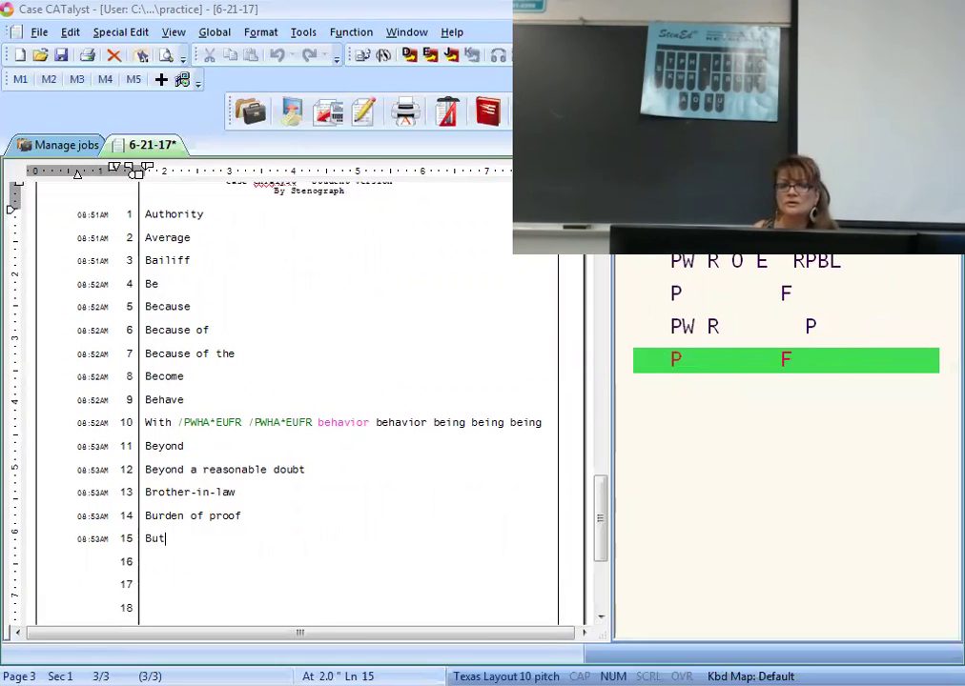
key("Return")
type("Butt")
key("Return")
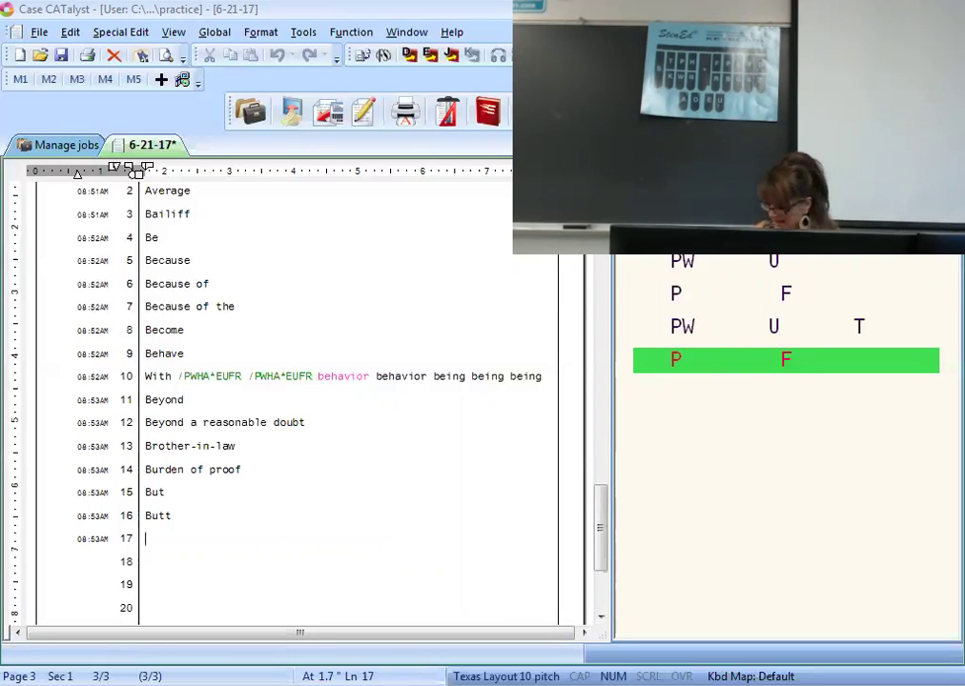
type("By")
key("Return")
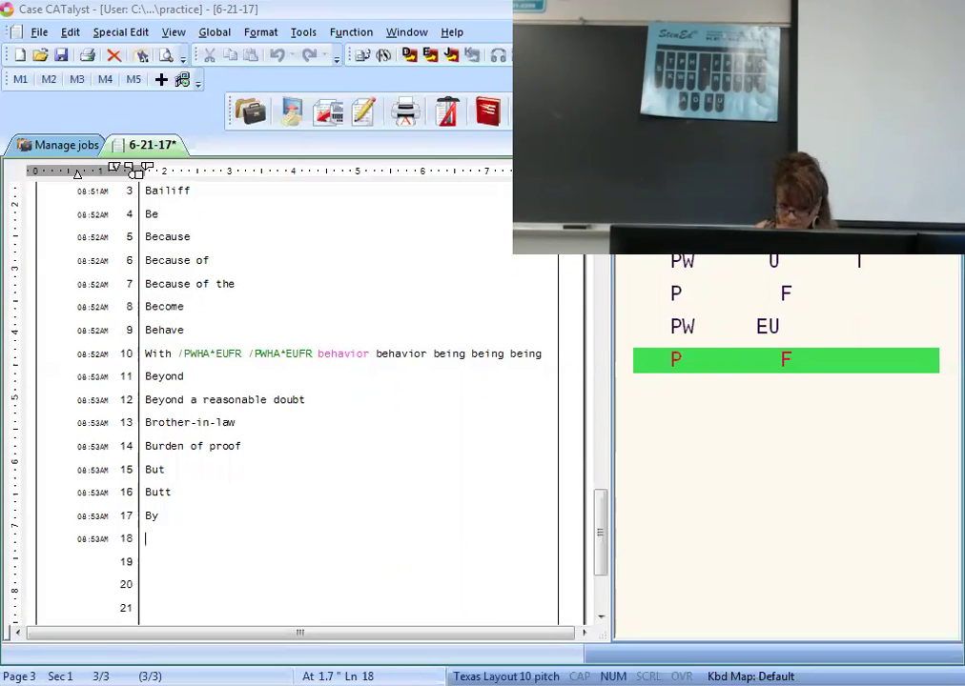
type("Can")
key("Return")
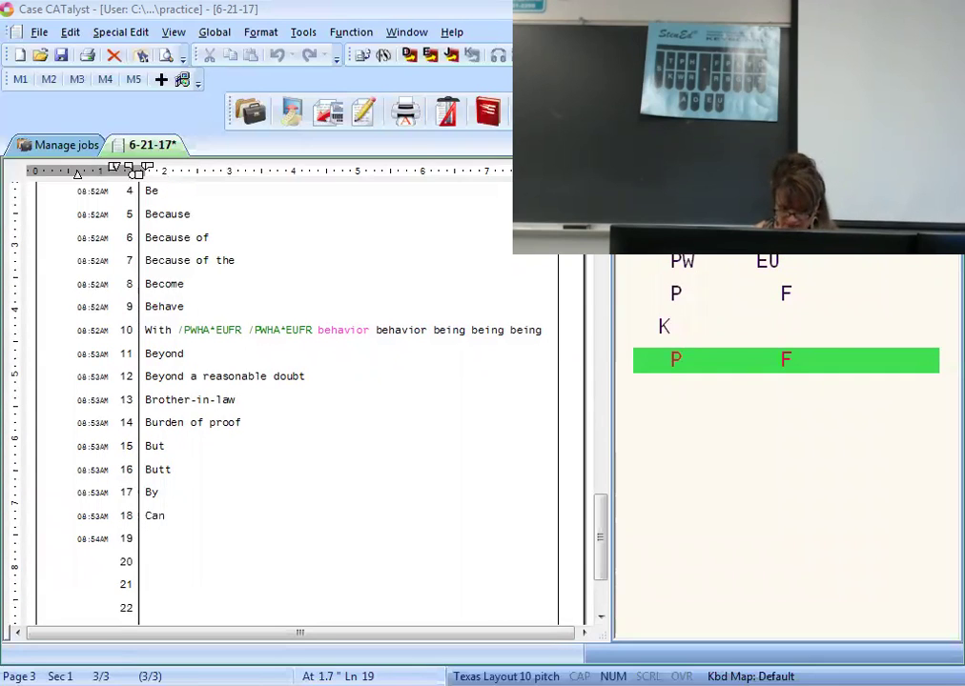
Step: Write Cannot, career and Chairperson on lines 19–21 of page 3
type("Can")
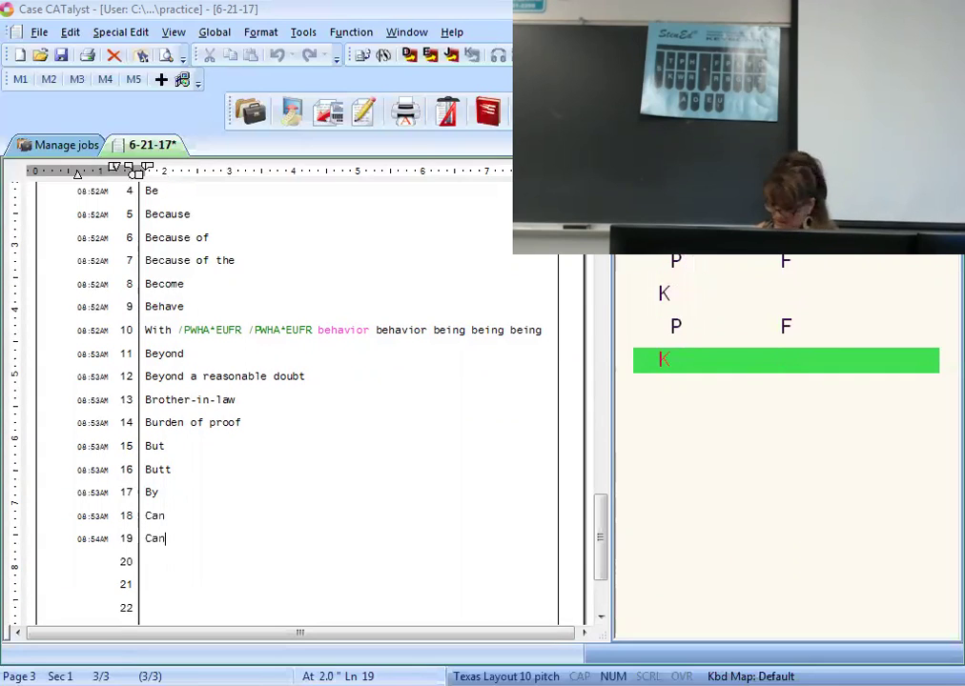
type("not")
key("Return")
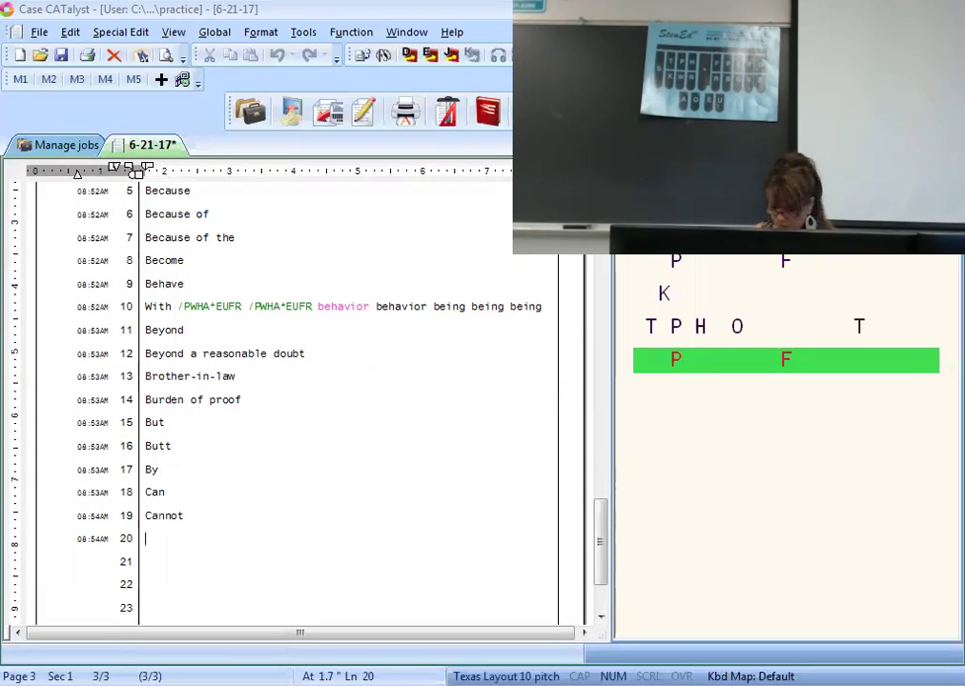
type("/KR career")
key("Return")
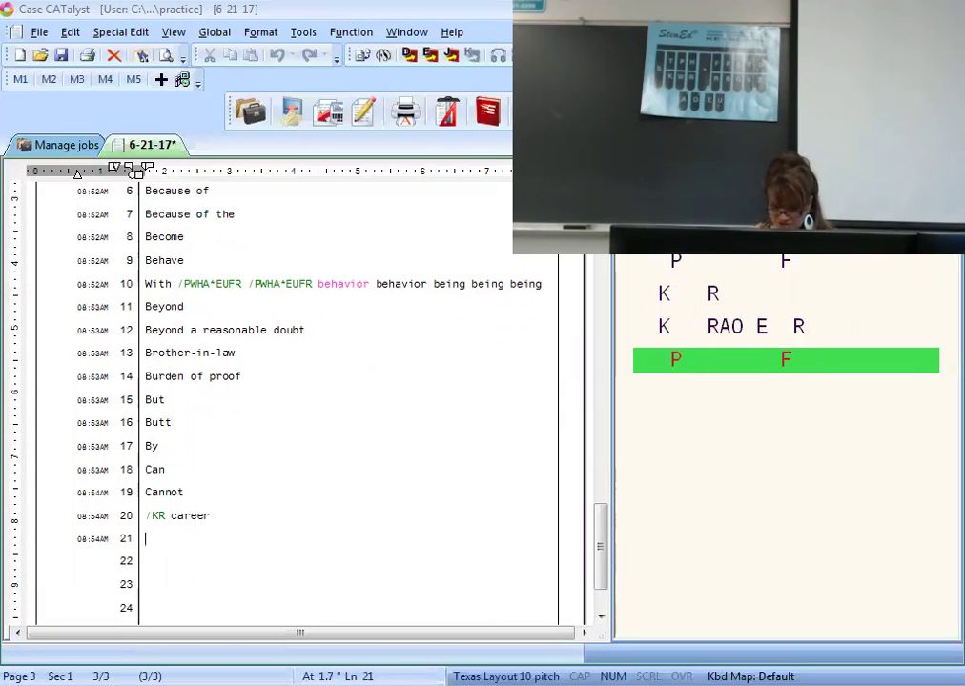
type("Chairperson")
key("Return")
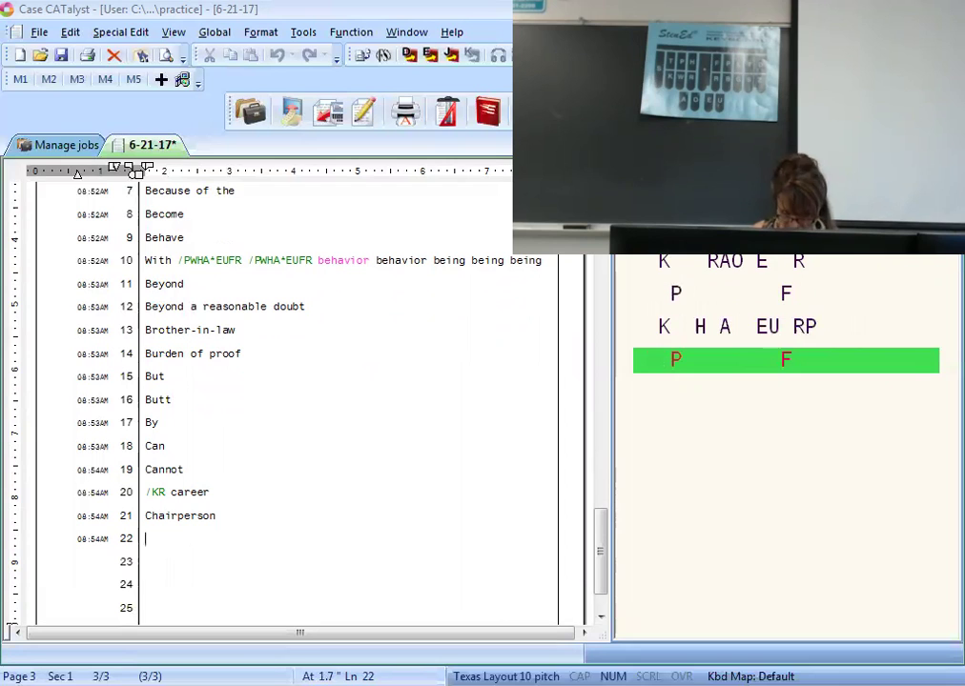
Step: Add Change, Children, Circumstances and Circumstance circumstances on lines 22–25, rolling onto page 4
type("Change")
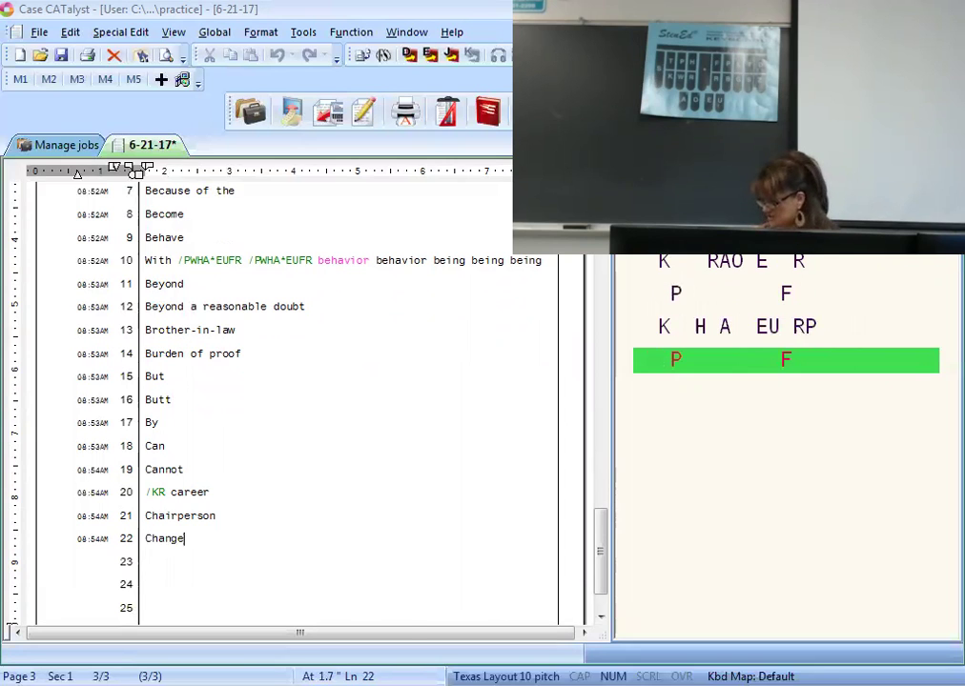
key("Return")
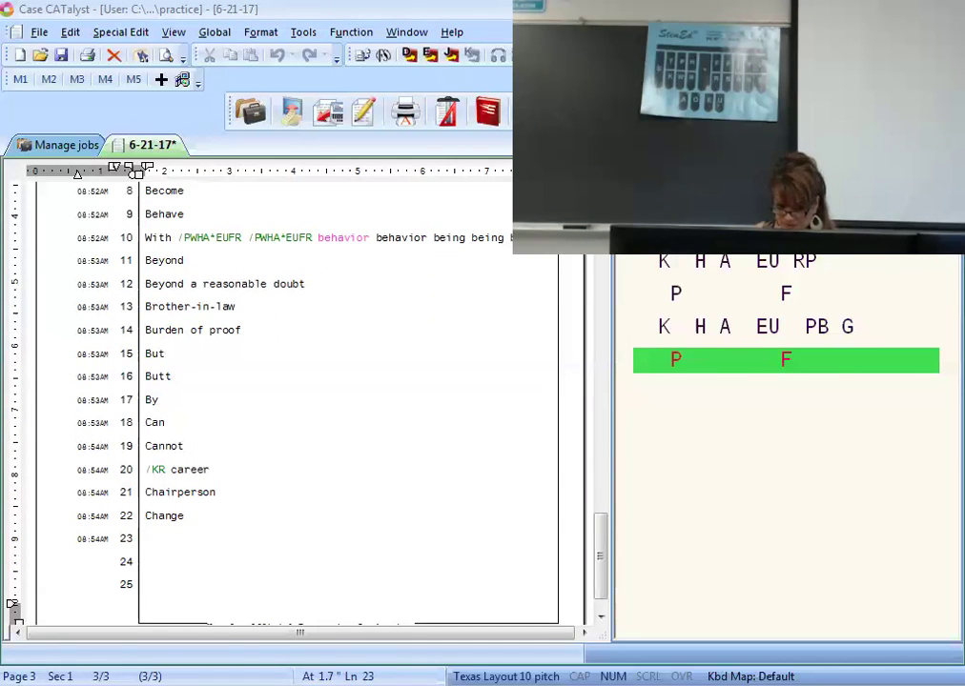
type("Children")
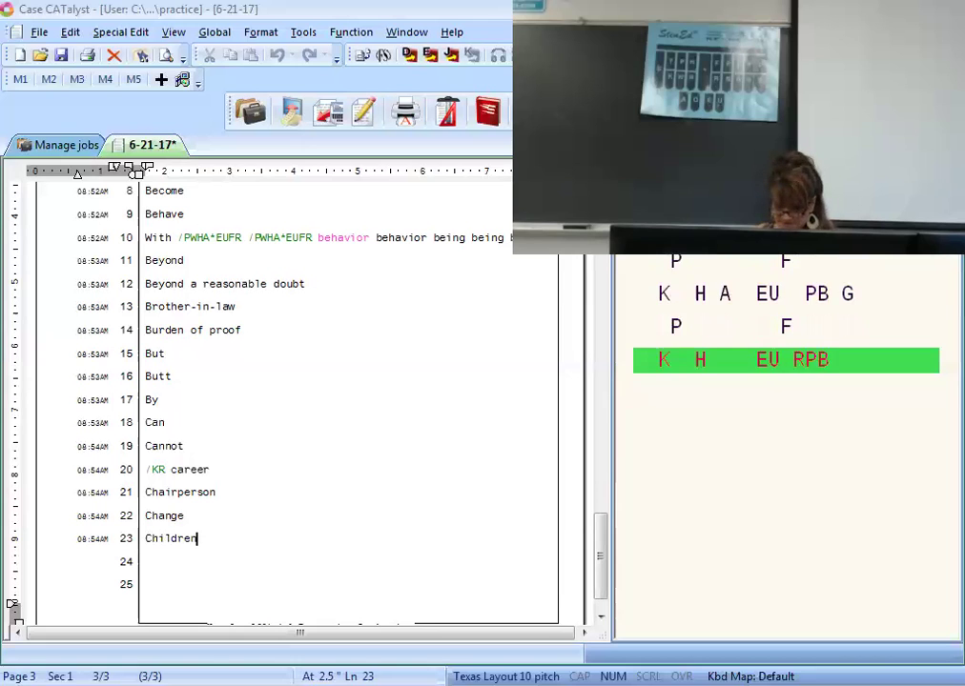
key("Return")
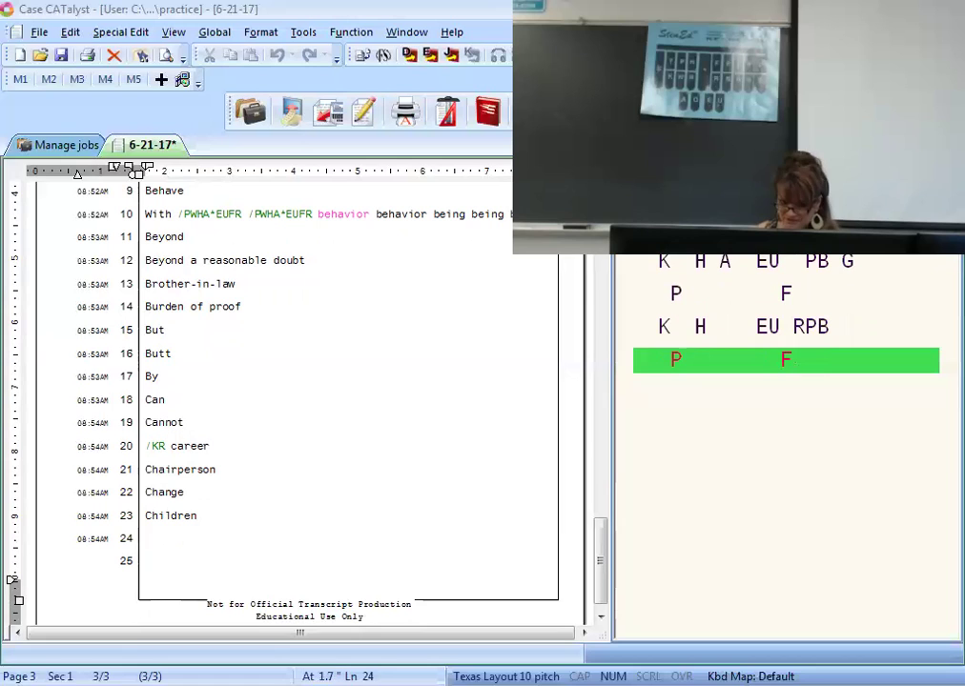
type("Circumstances")
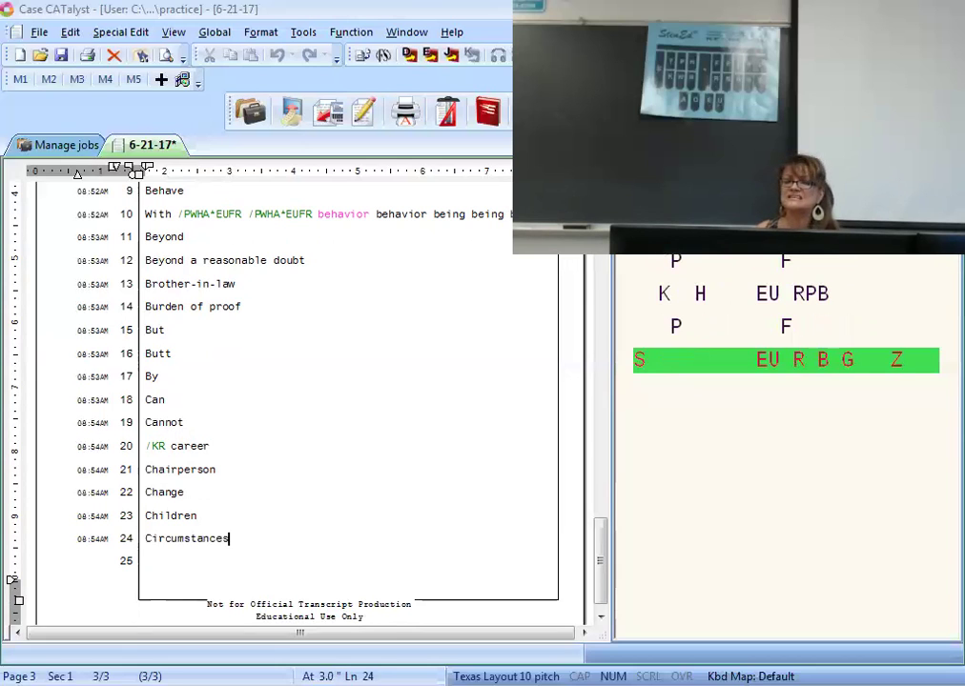
key("Return")
type("Circumstance")
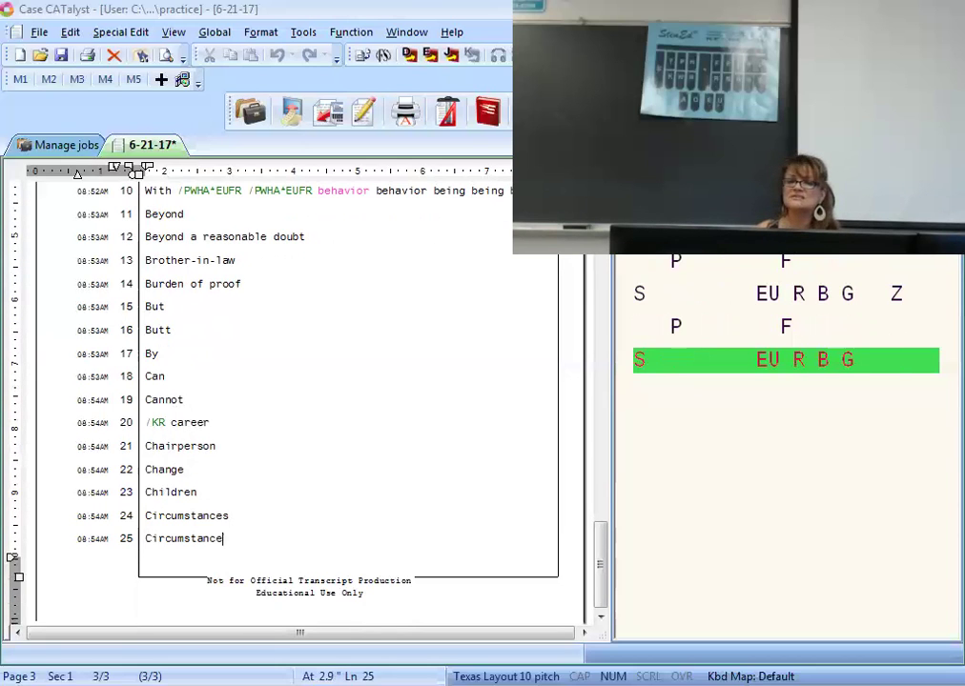
type(" circumstances")
key("Return")
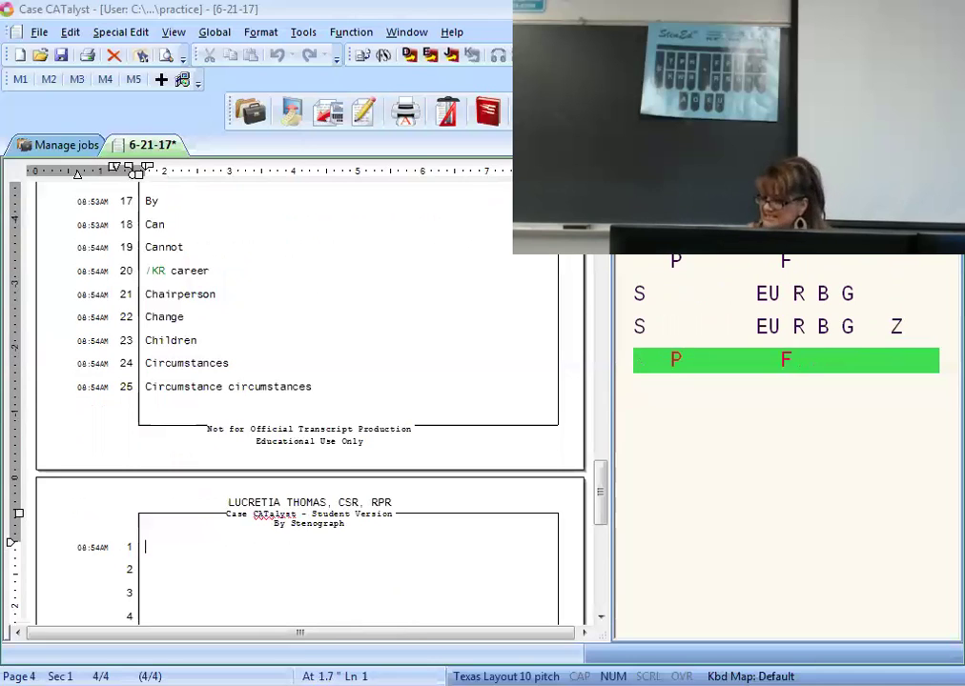
Step: Write City, Closing argument, closing arguments, community, Company and Complex on page 4's first lines
type("City city city city city")
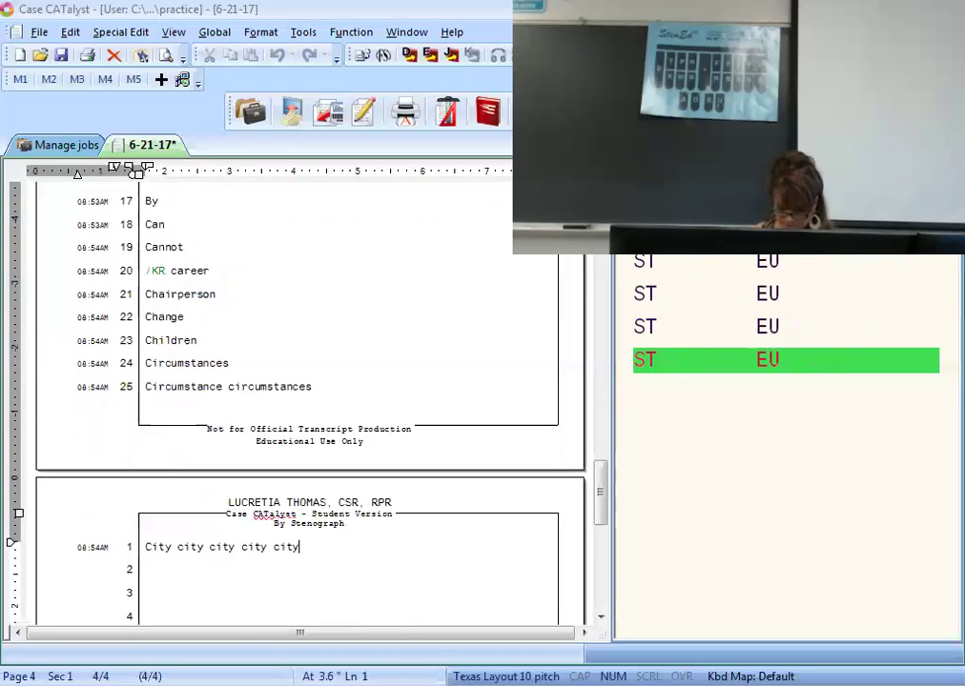
key("Return")
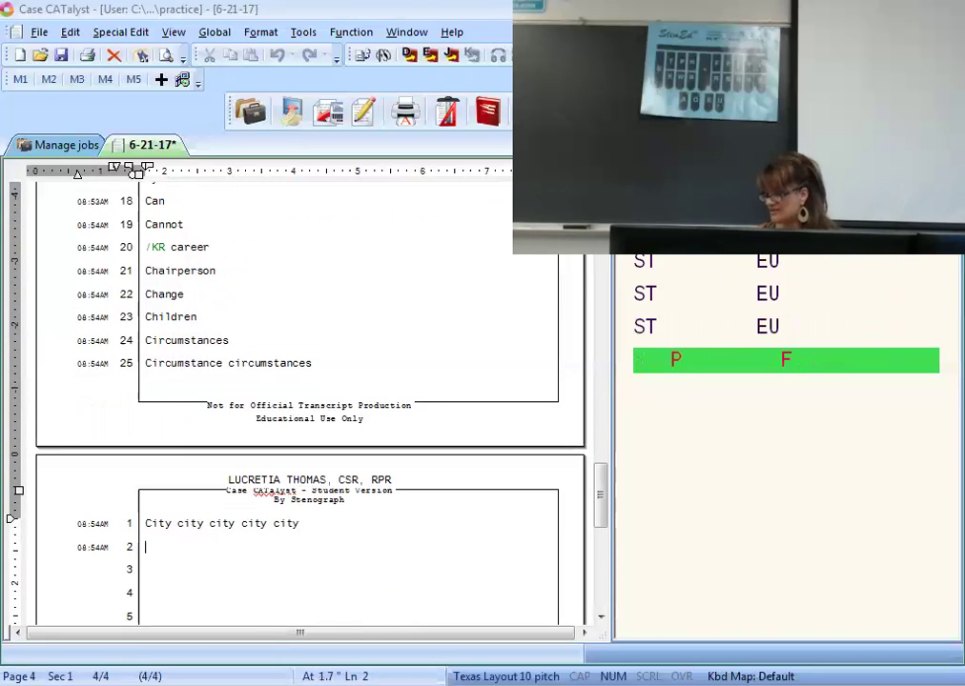
type("Closing argument /PH-F")
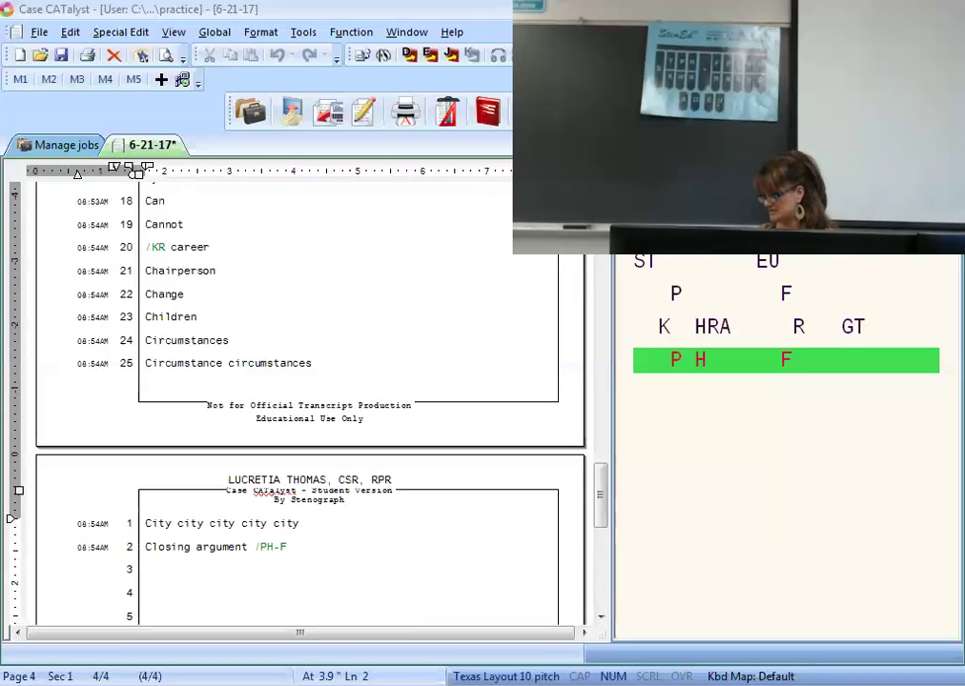
type("closing arguments")
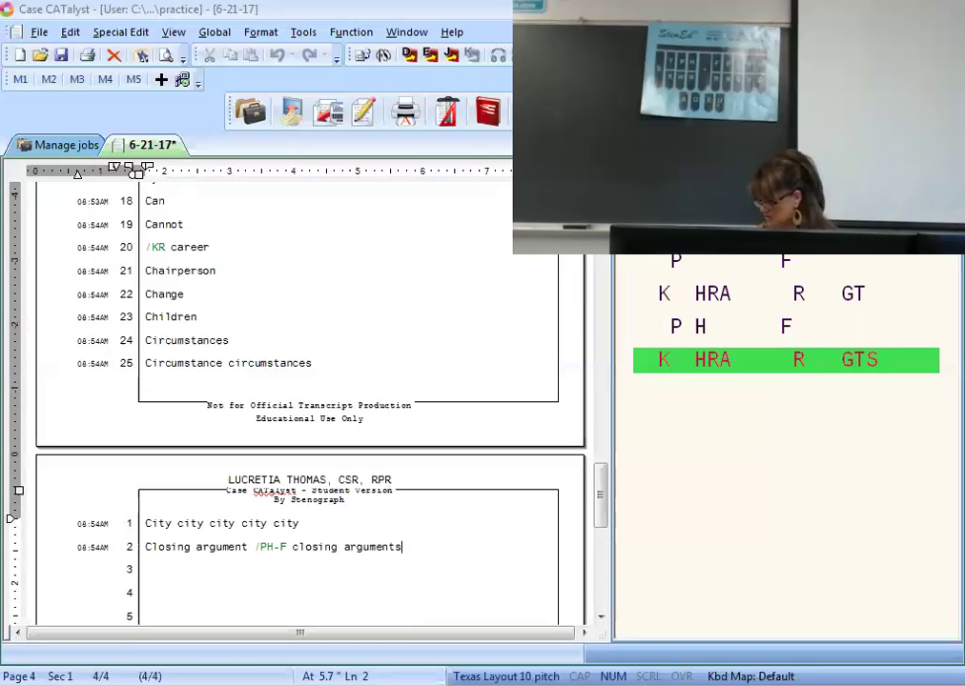
type("community")
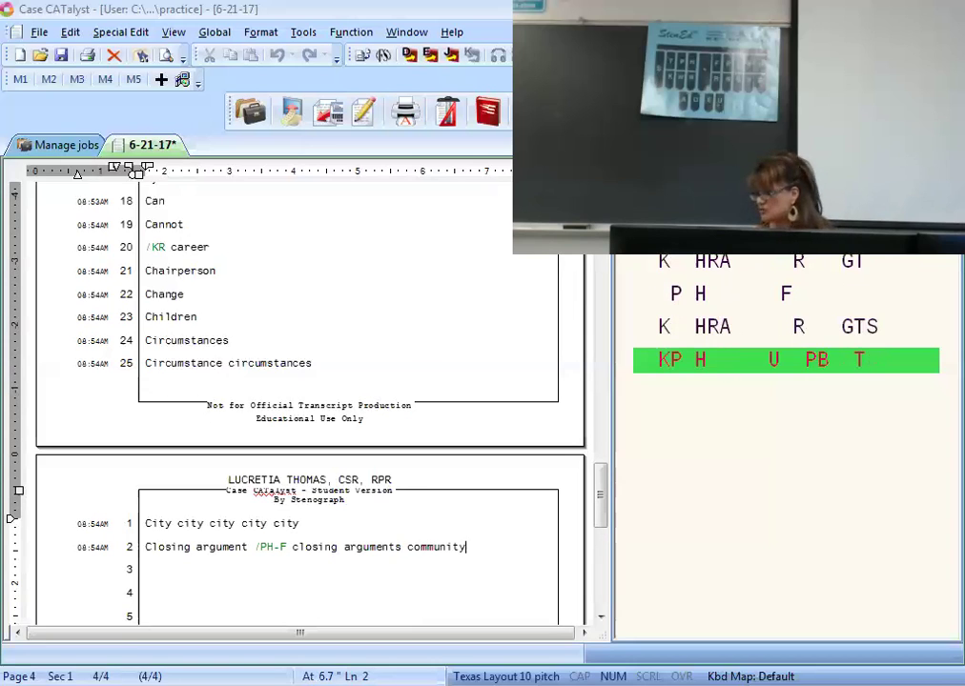
key("Return")
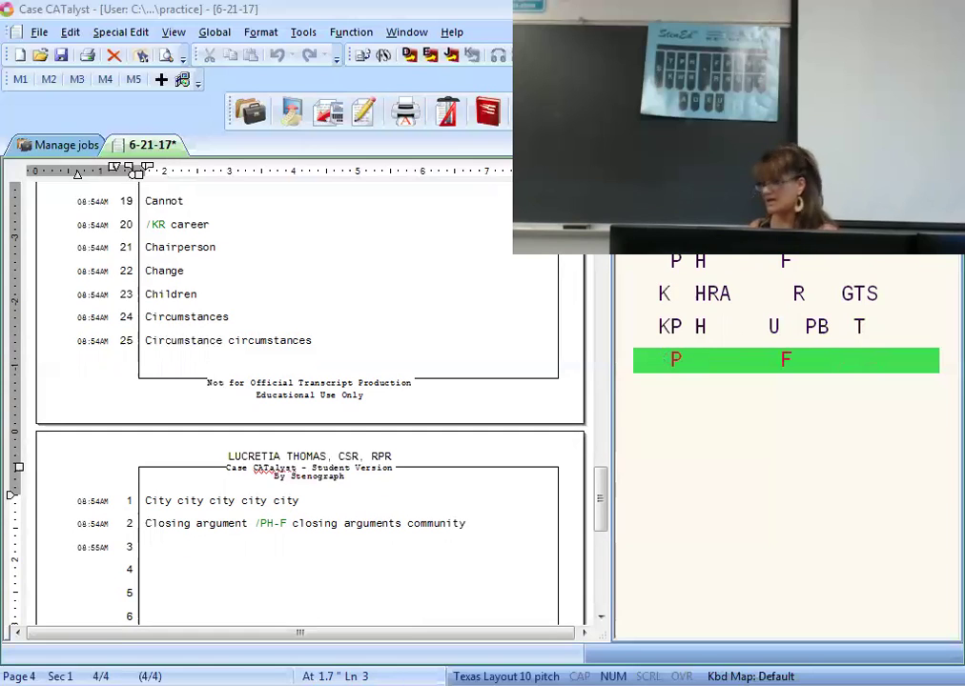
type("Company")
key("Return")
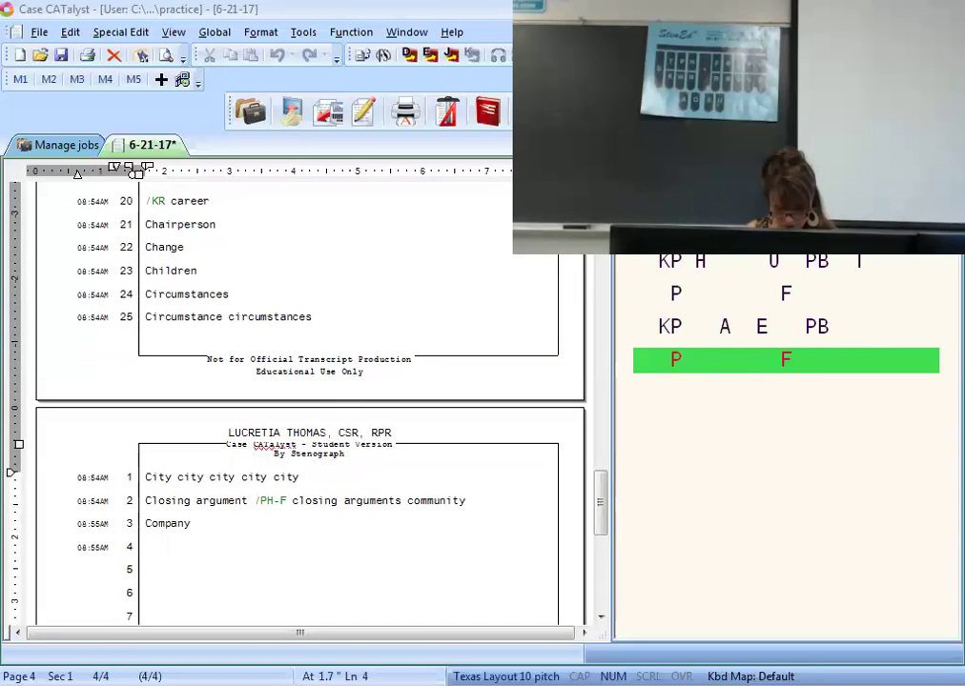
type("Complex")
key("Return")
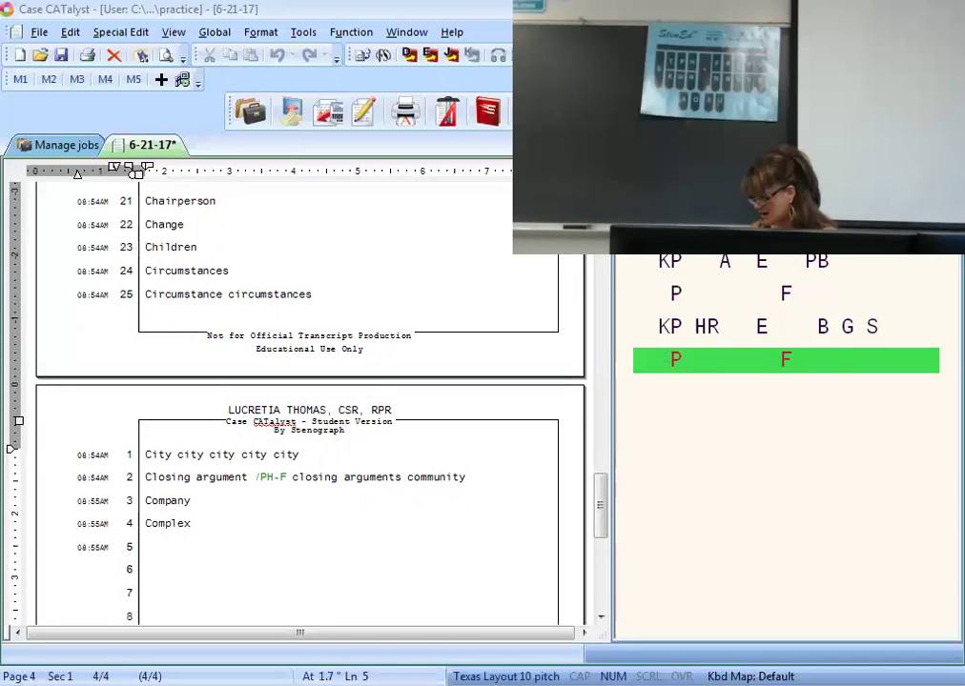
Step: Write Concern, Concerns and Concerned on lines 5–7 of page 4
type("Concern")
key("Return")
type("Concerns")
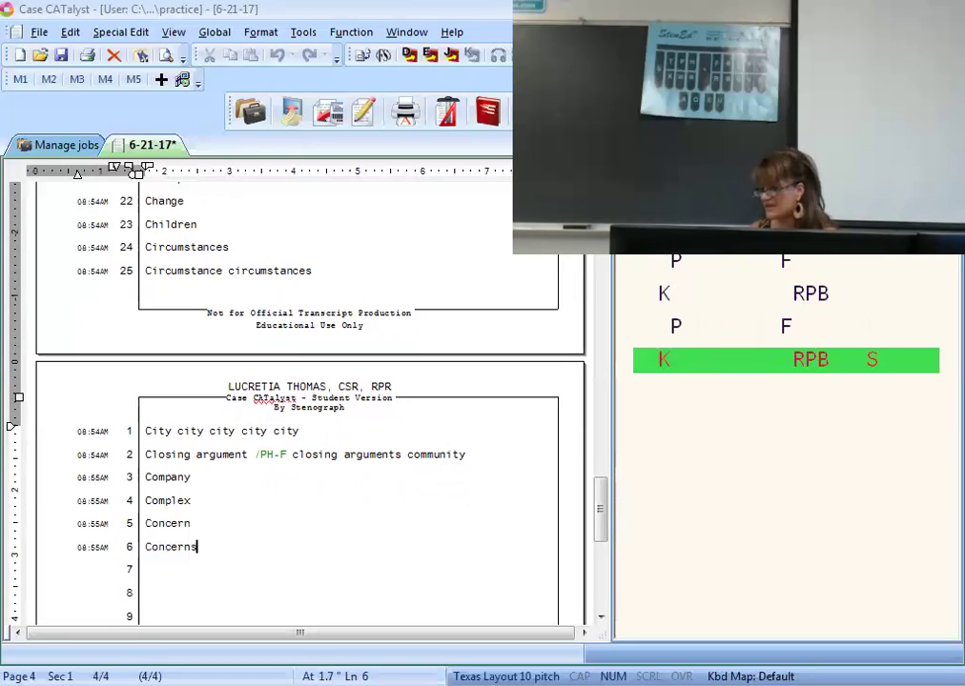
key("Return")
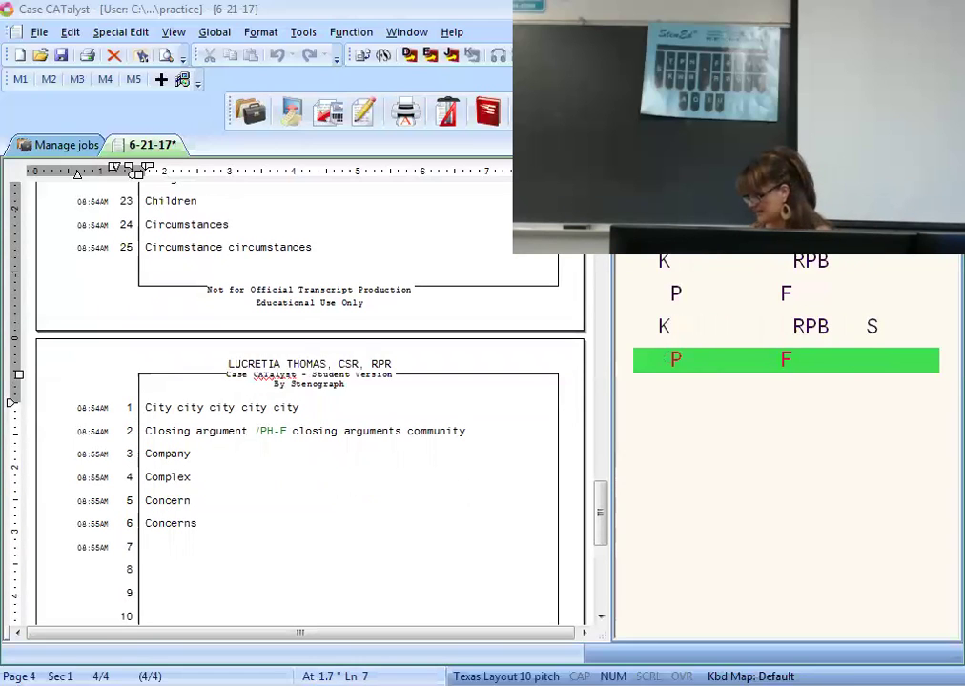
type("Concerned")
key("Return")
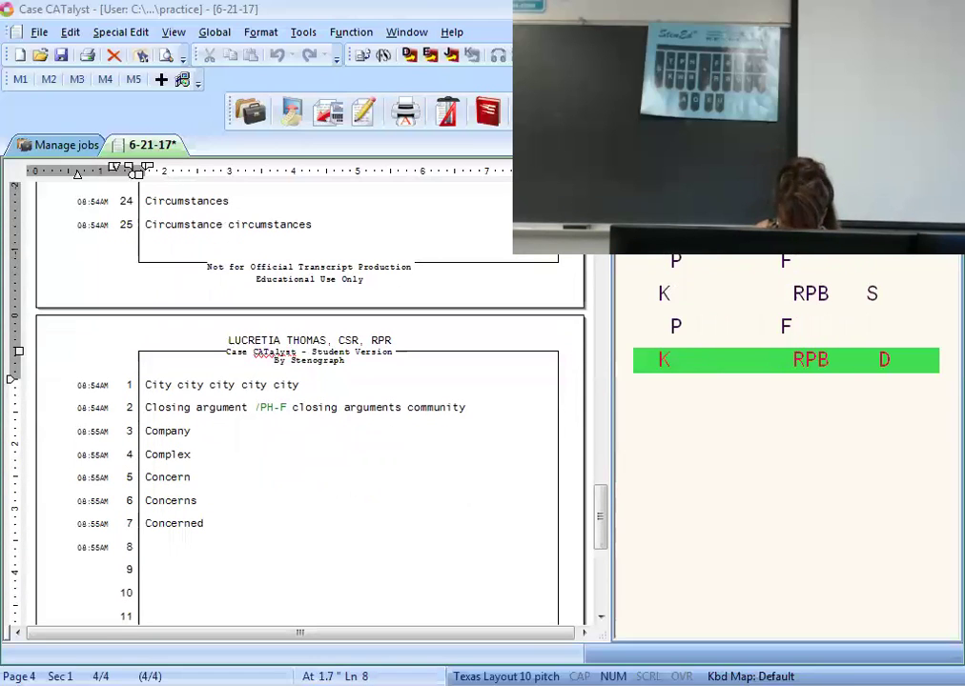
key("Return")
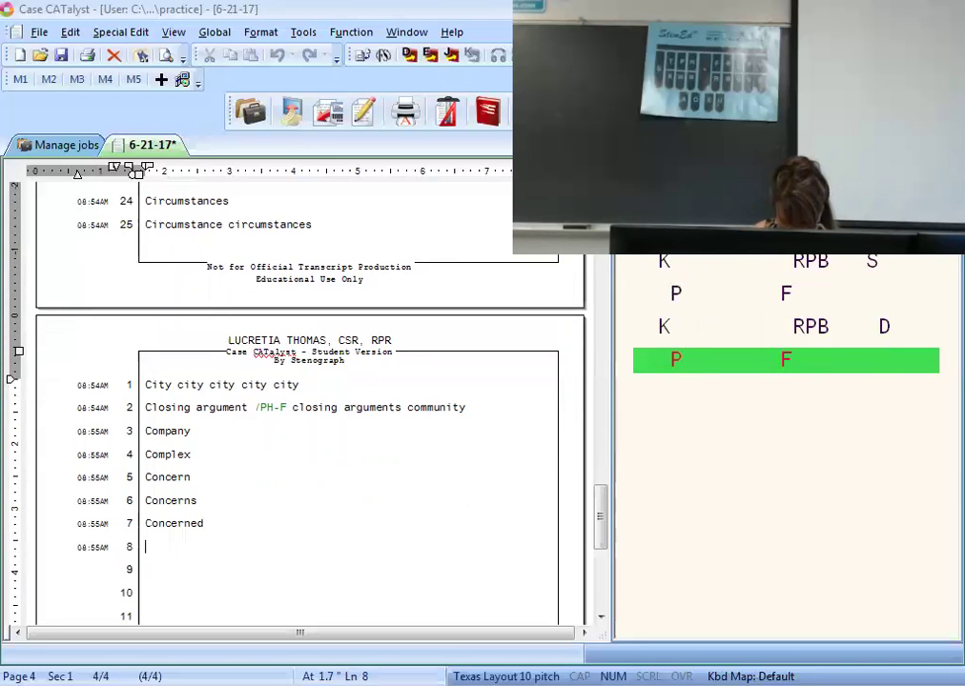
Step: Add Condition, Conditions, Conditioned, Conduct and Confidence confidence confident on lines 8–12
type("Condition")
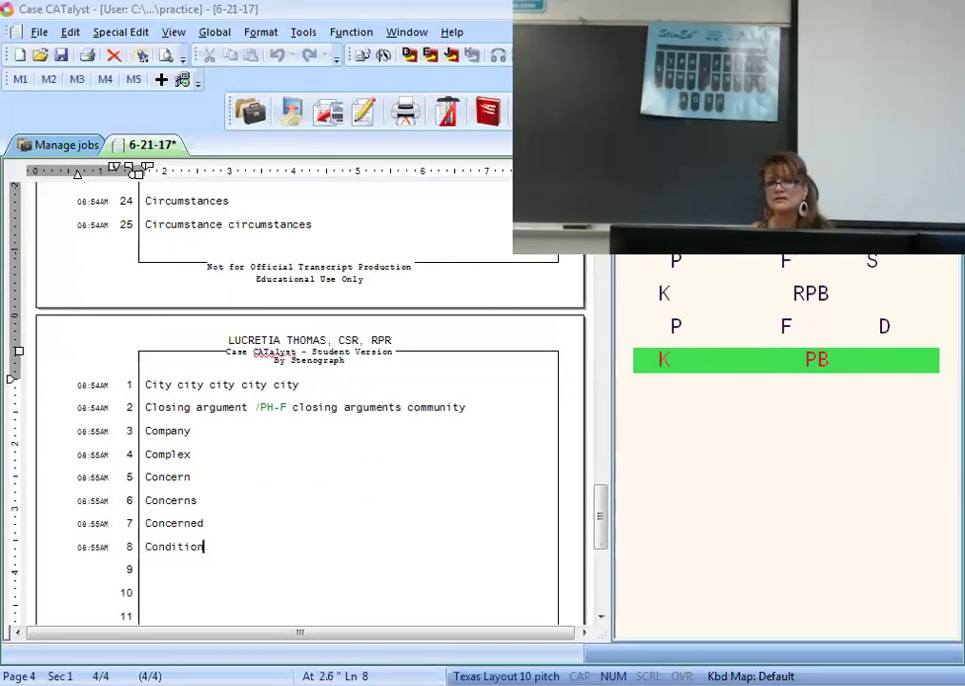
key("Return")
type("Conditions")
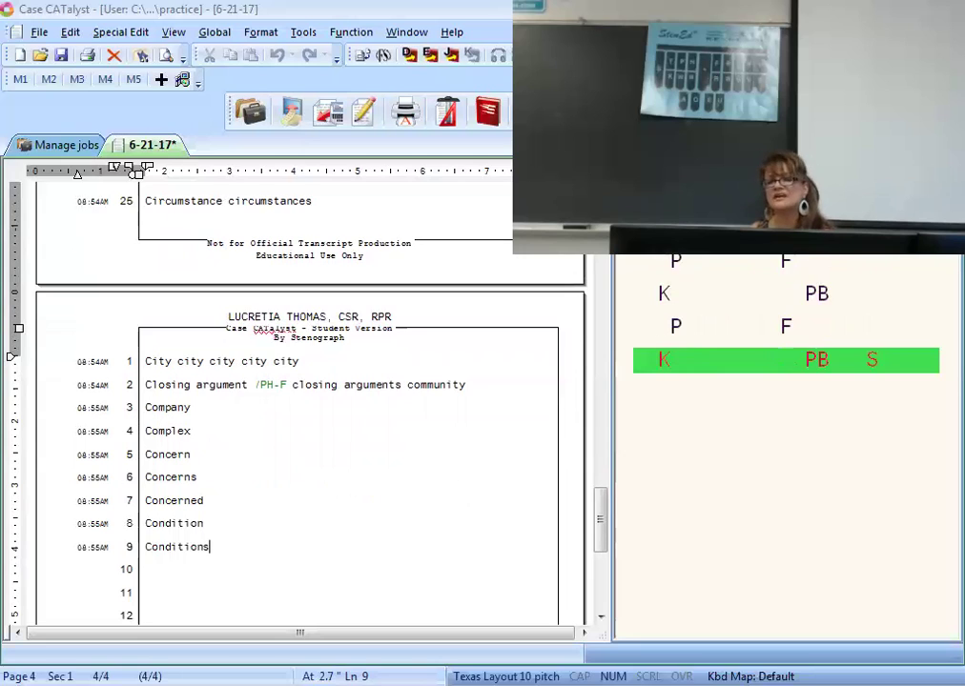
key("Return")
type("Conditioned")
key("Return")
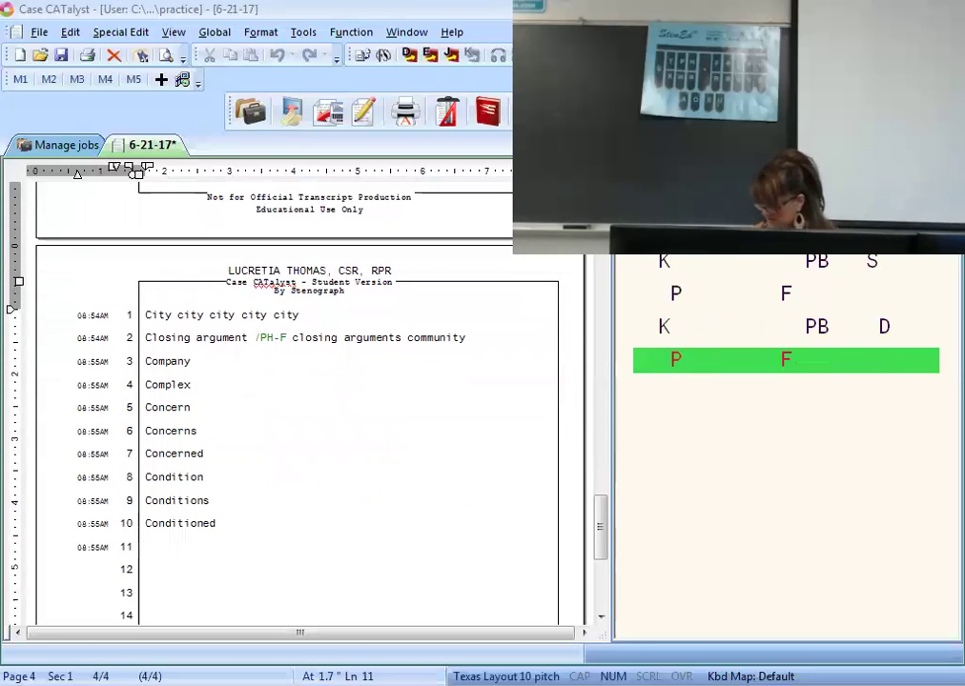
type("Conduct")
key("Return")
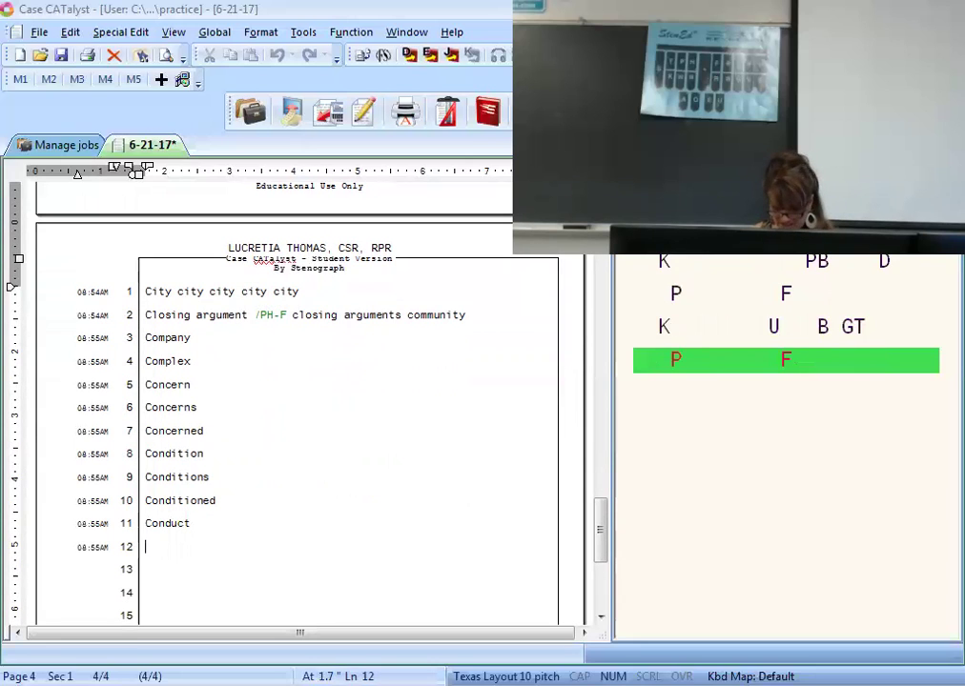
type("Confidence confidence")
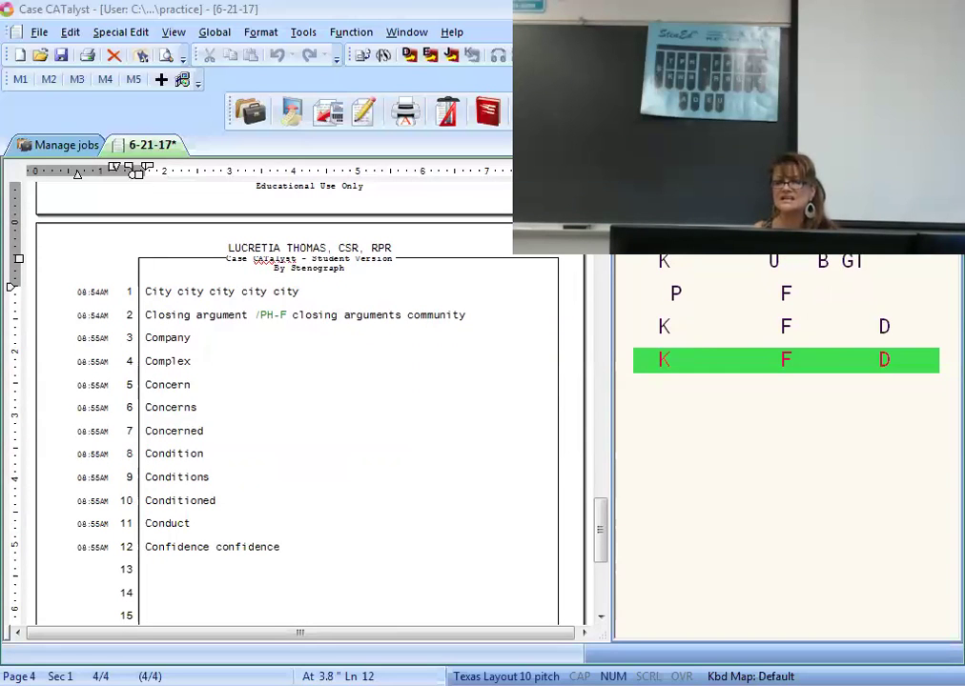
type(" confident")
key("Return")
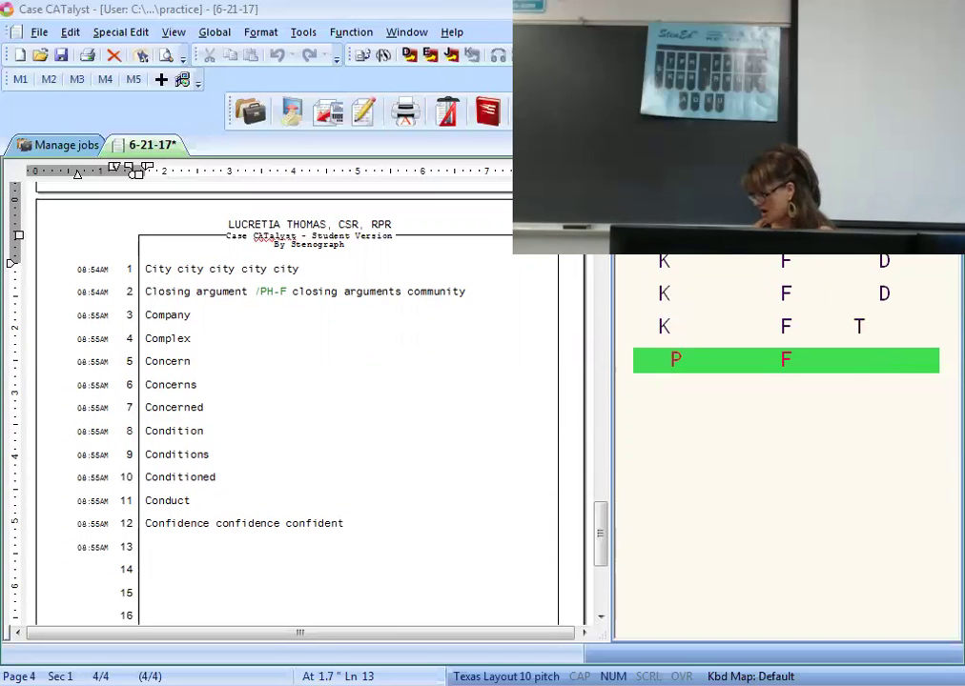
Step: Write the Congress lines, the repeated congress drill and Considered, one per line
type("Congress")
key("Return")
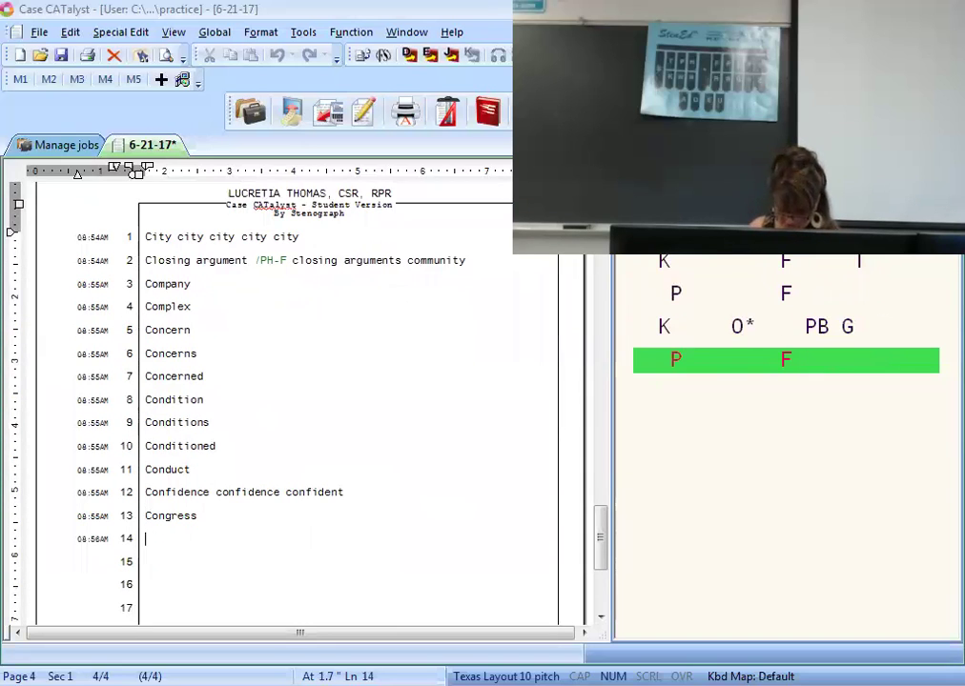
type("Congress")
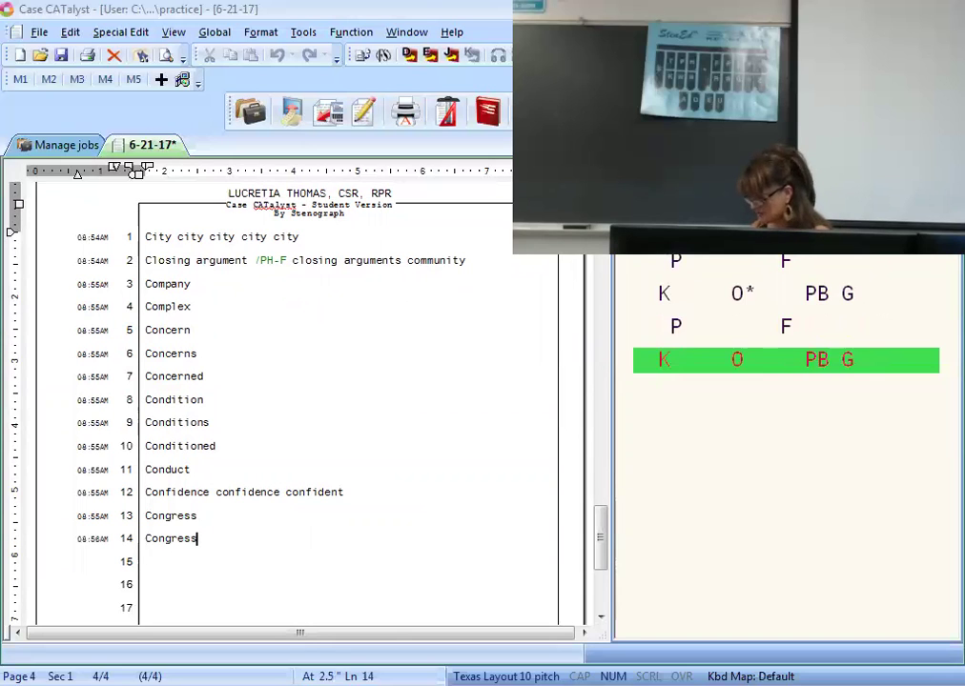
key("Return")
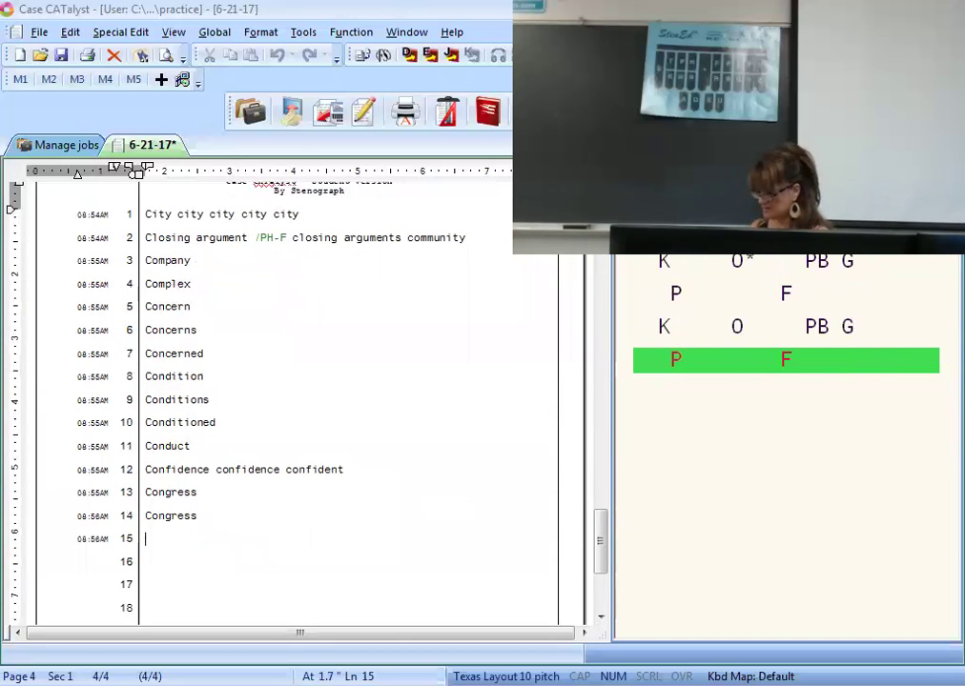
type("Congress congress congress congress congress")
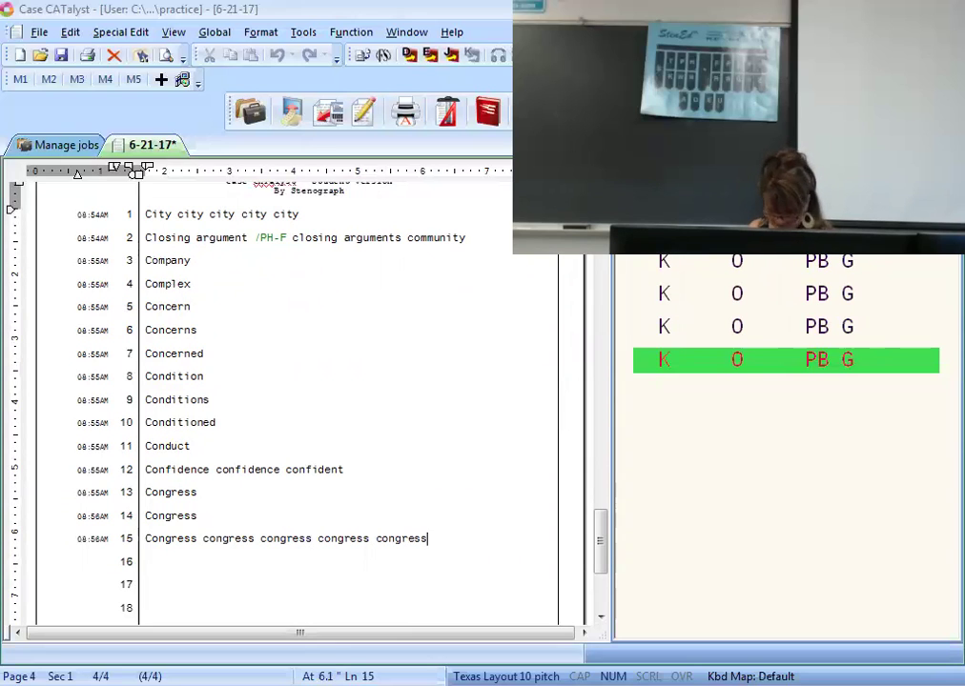
type(" consider.")
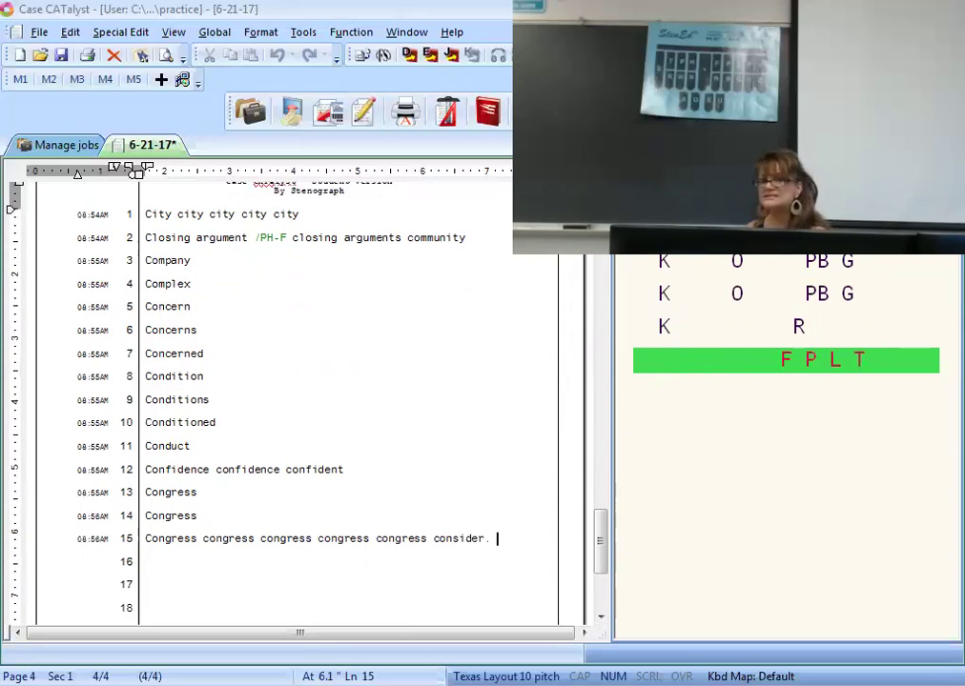
key("Return")
type("Considered")
key("Return")
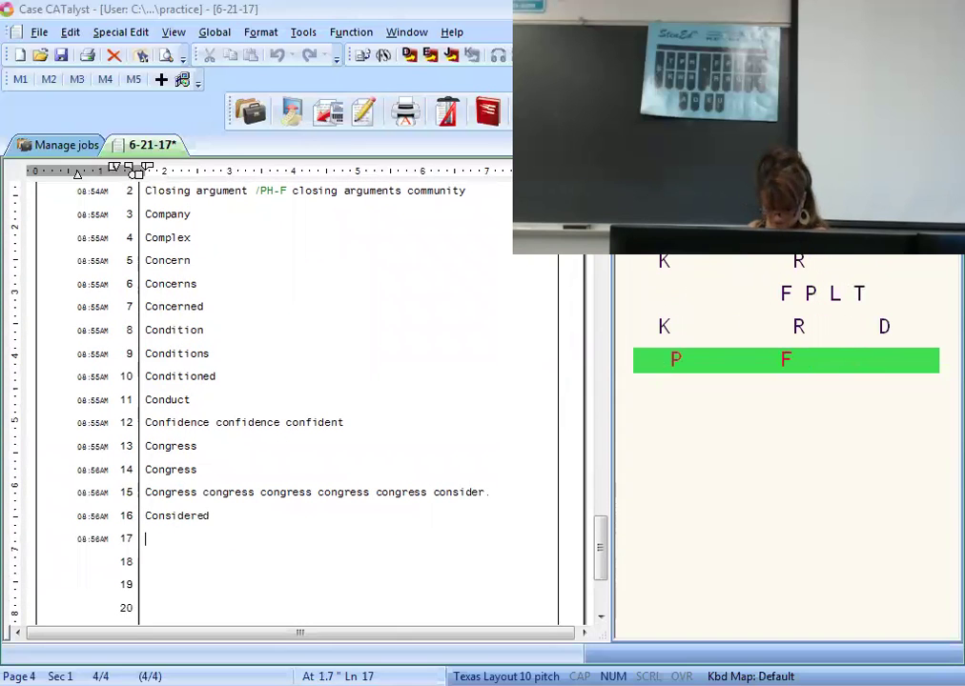
Step: Add the Considers Constitution, Ing Constitution and repeated constitution drill lines
type("Considers")
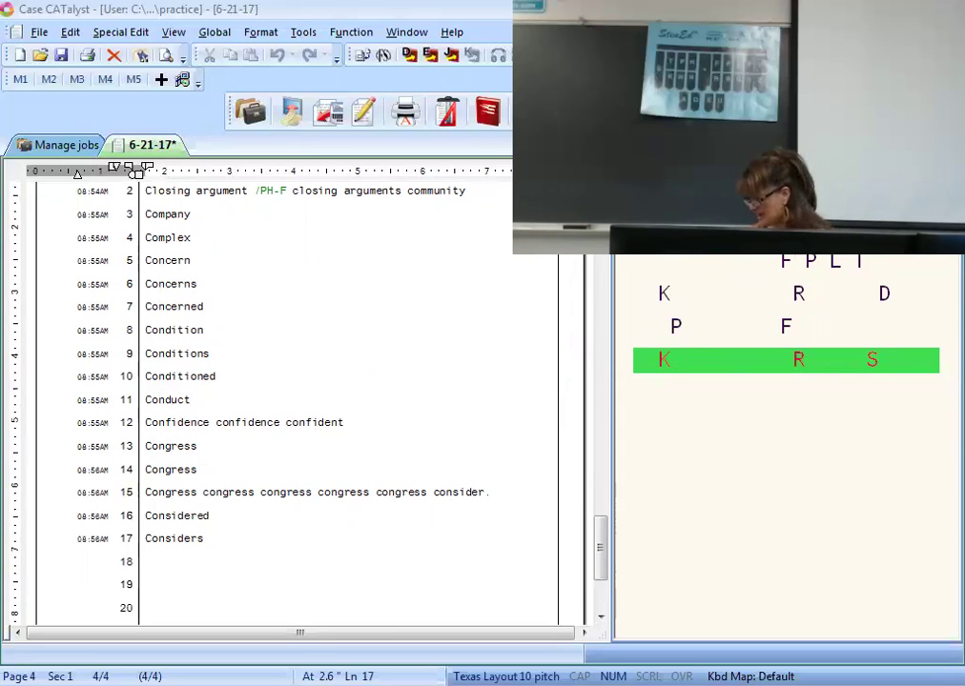
type(" Constitution")
key("Return")
type("Ing Constitution")
key("Return")
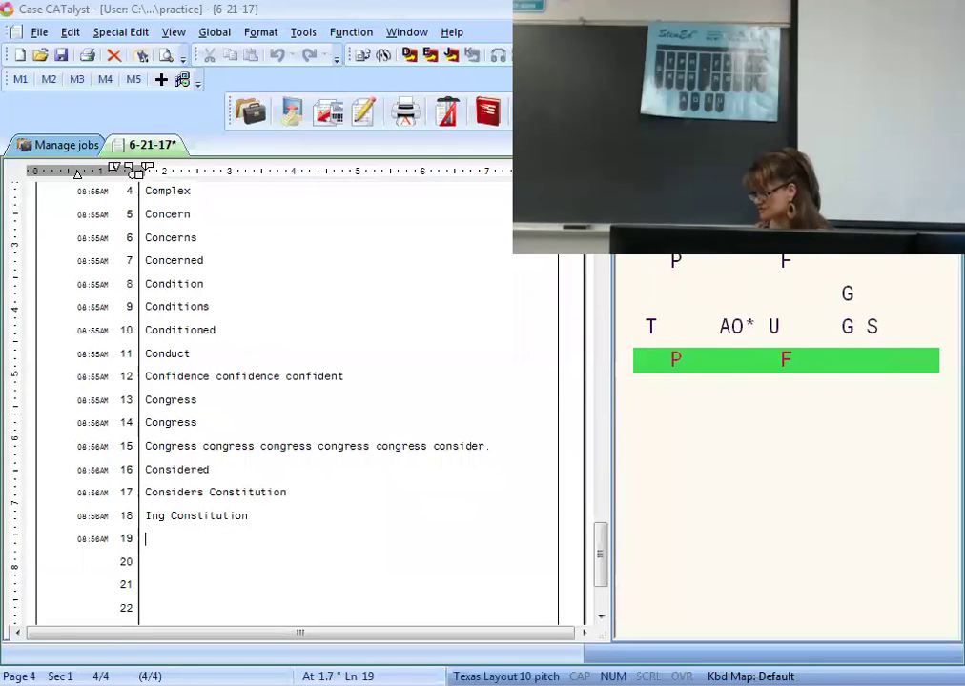
type("Constitution constitution constitution")
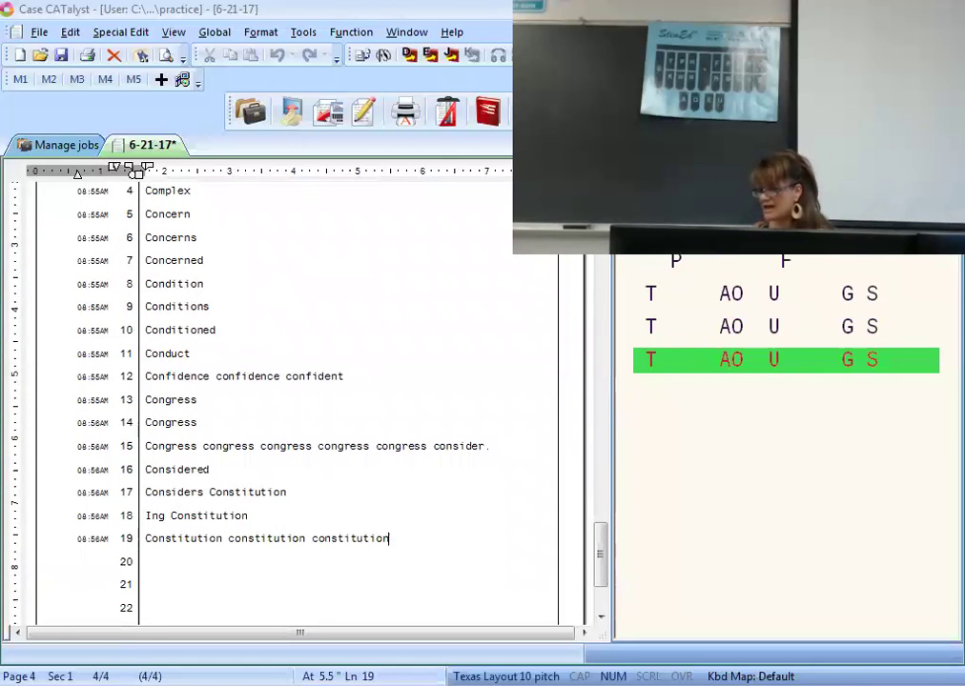
type(" constitution constitution constitution constitution constitution constitution constitution")
type(" constitution constitution constitution")
key("Return")
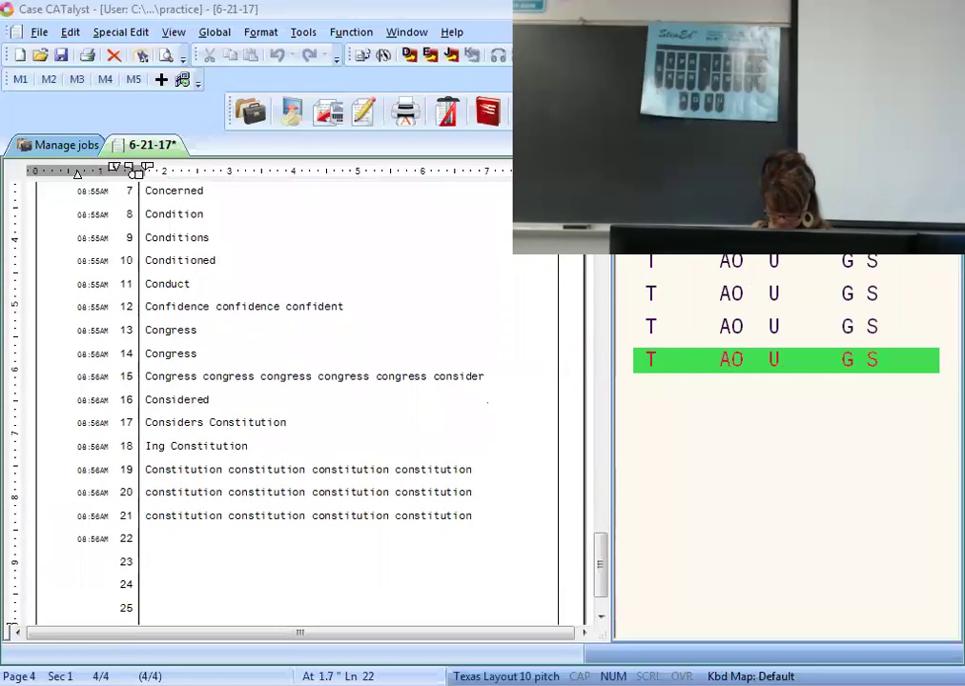
Step: Finish page 4 with Construction, Contact, Continue and Control, rolling onto page 5
type("Construction")
key("Return")
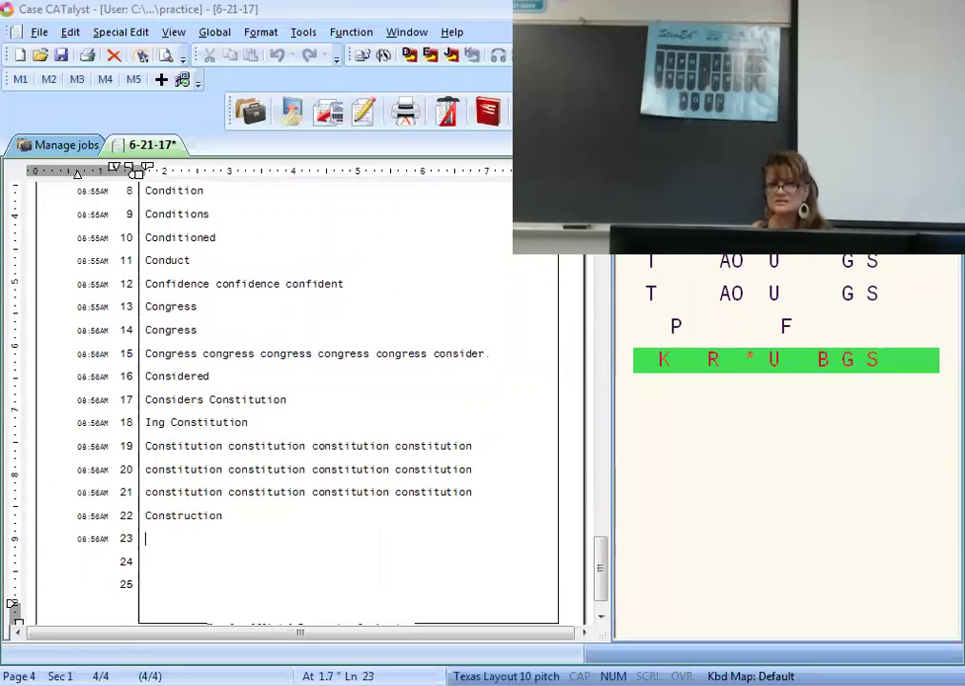
key("e+u")
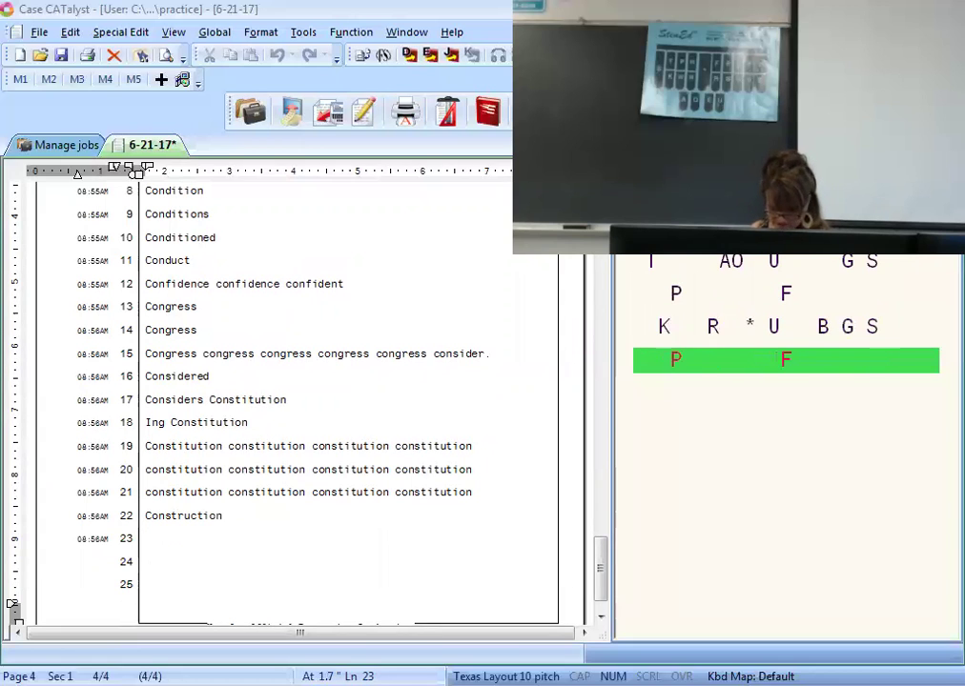
type("Contact")
key("Return")
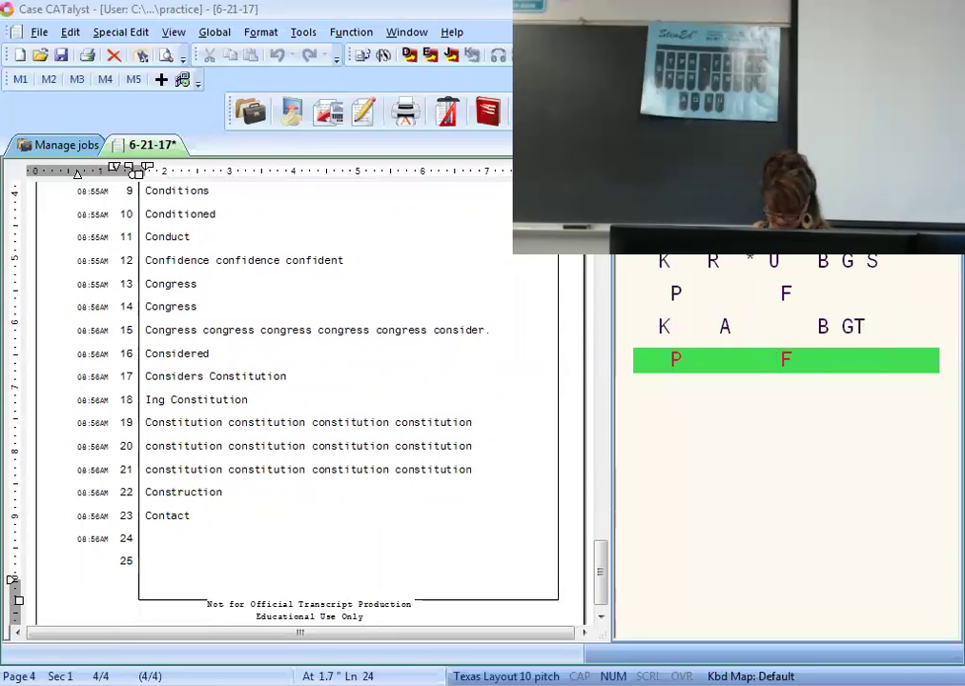
type("Continue")
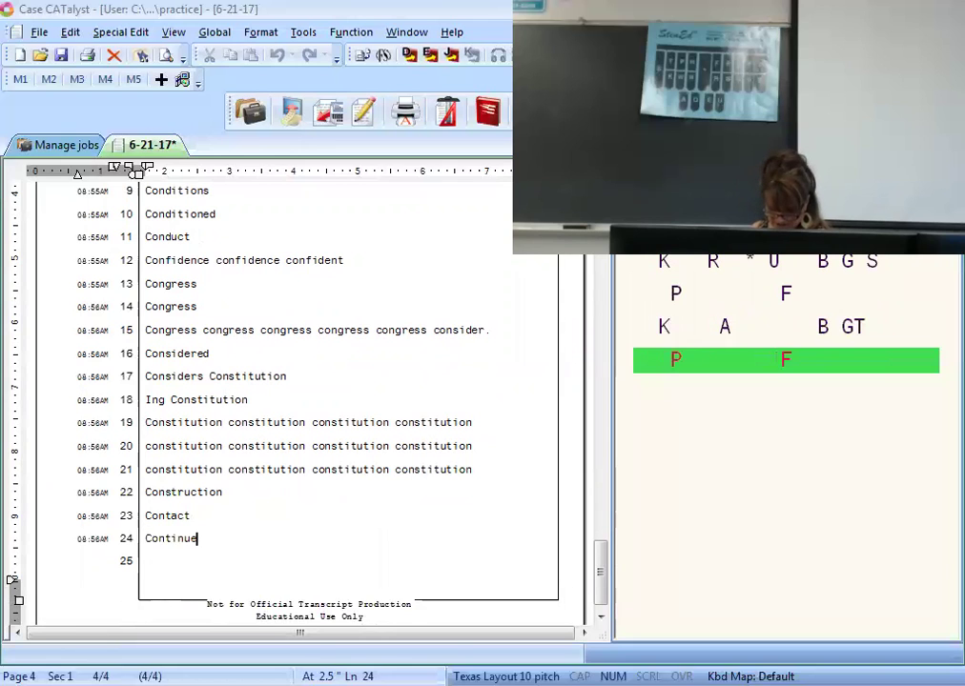
key("Return")
type("Control")
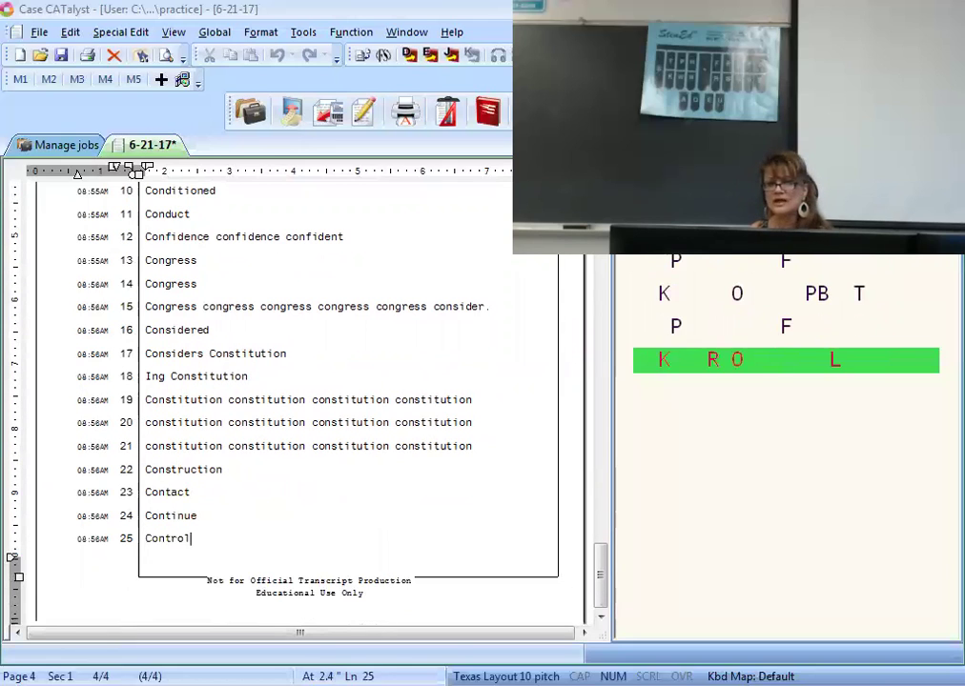
key("Return")
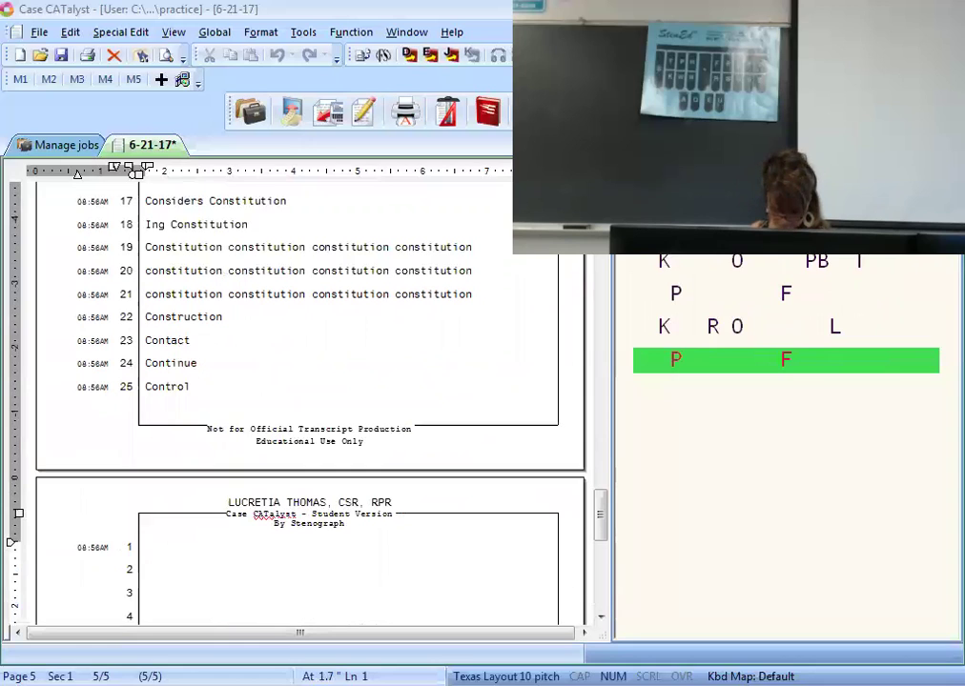
Step: Write Conversation, Cooperate and Could be on the opening lines of page 5
type("/K-FRBGS")
key("Return")
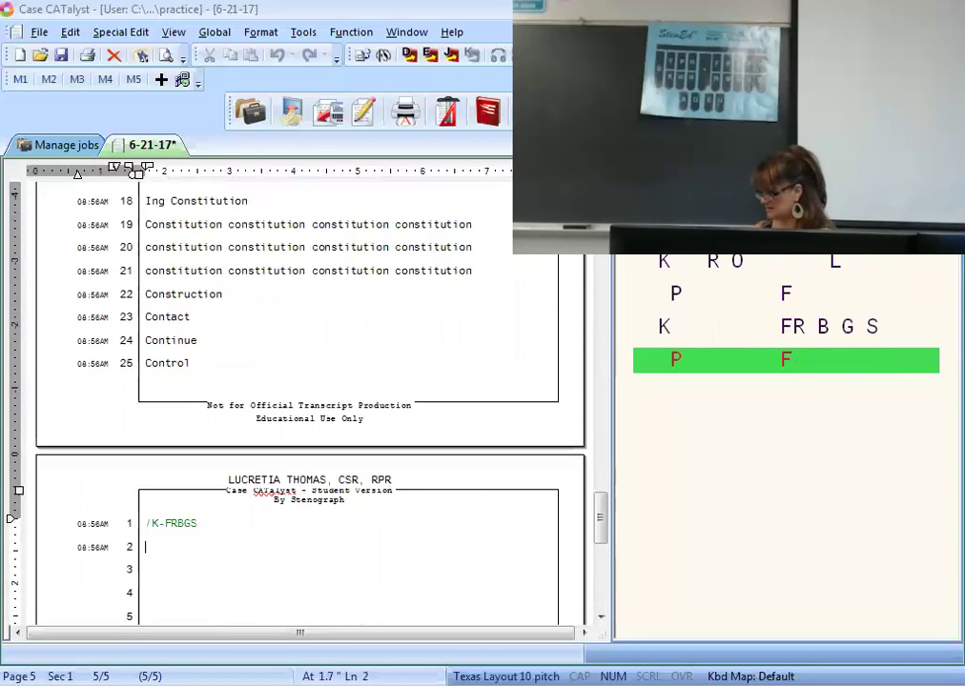
type("Conversation")
key("Return")
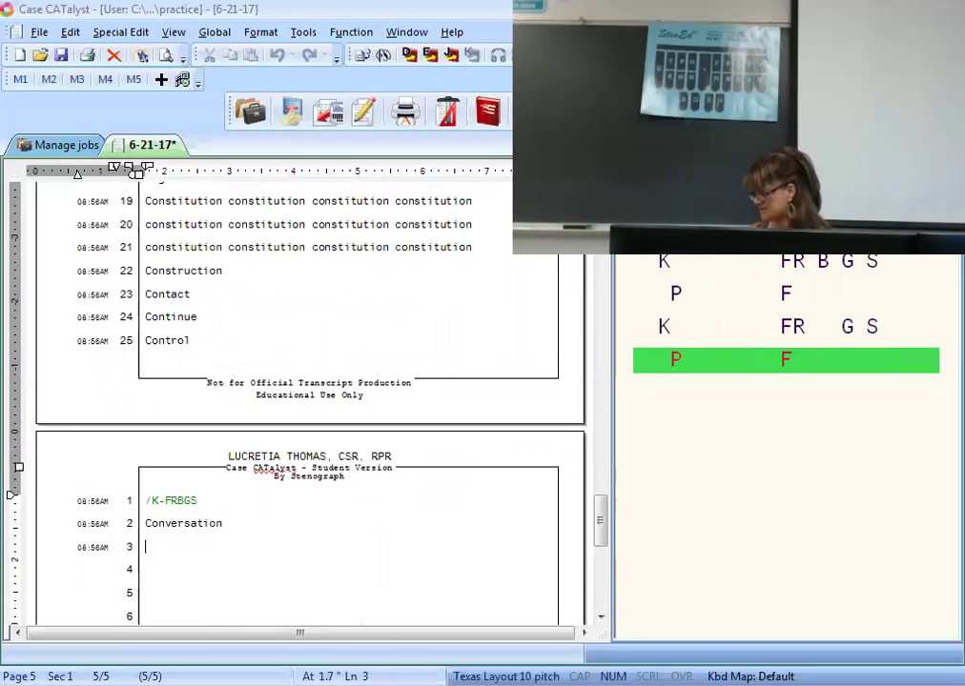
type("Cooperate")
key("Return")
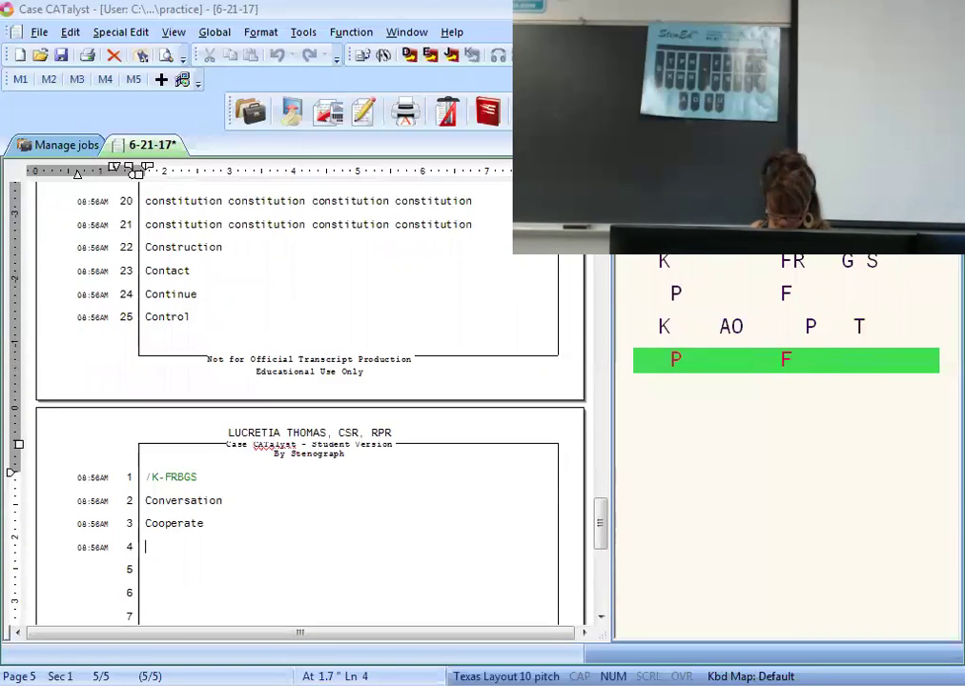
type("Could be")
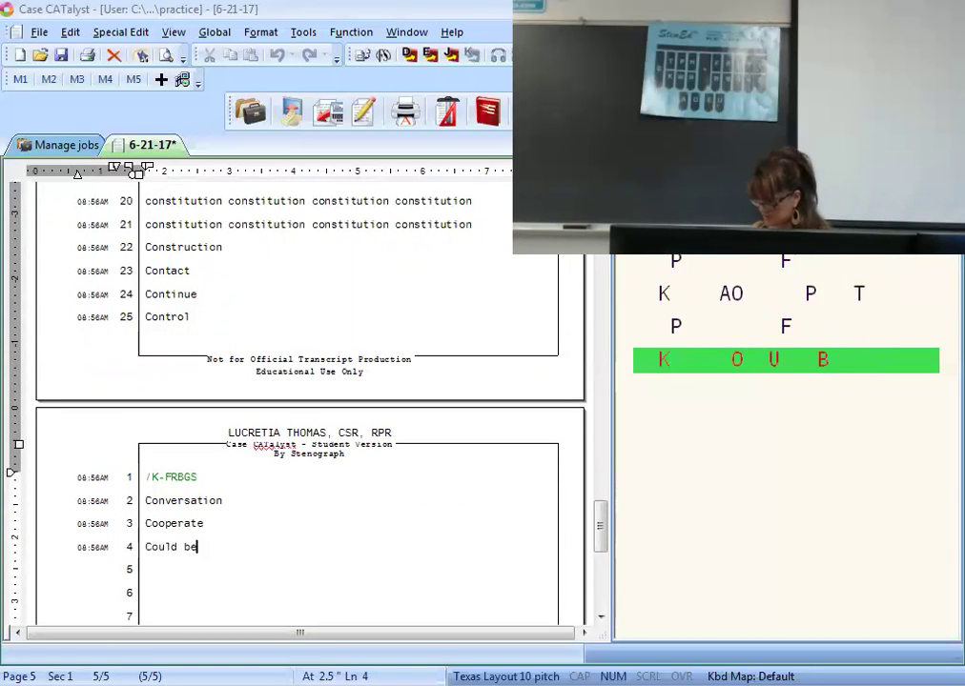
key("Return")
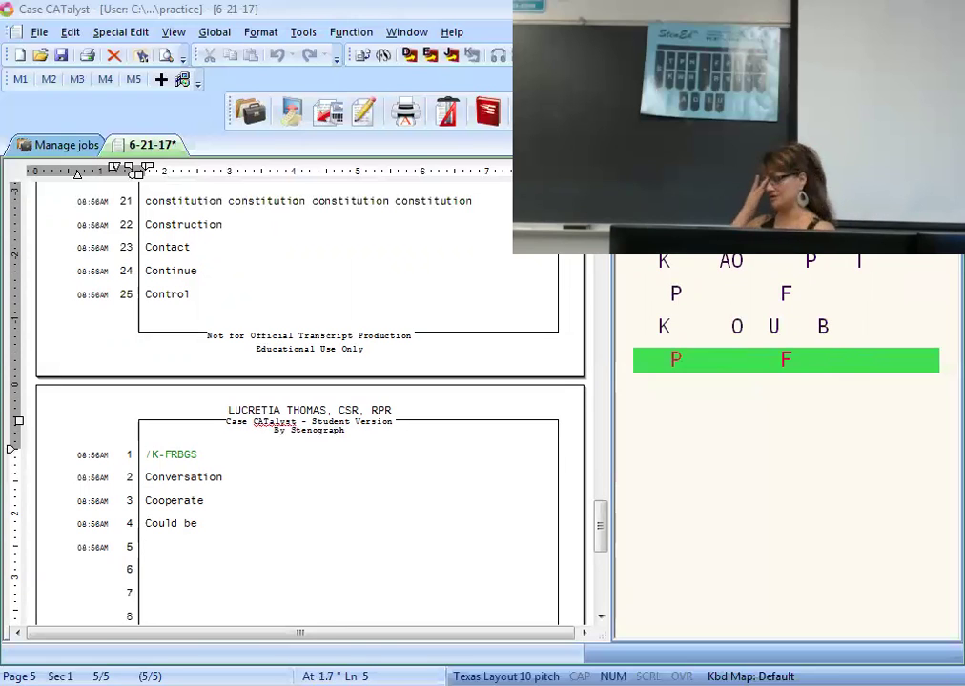
Step: Add Court reporter twice, Courtroom and Credible evidence credible evidence, one per line
type("Court reporter")
key("Return")
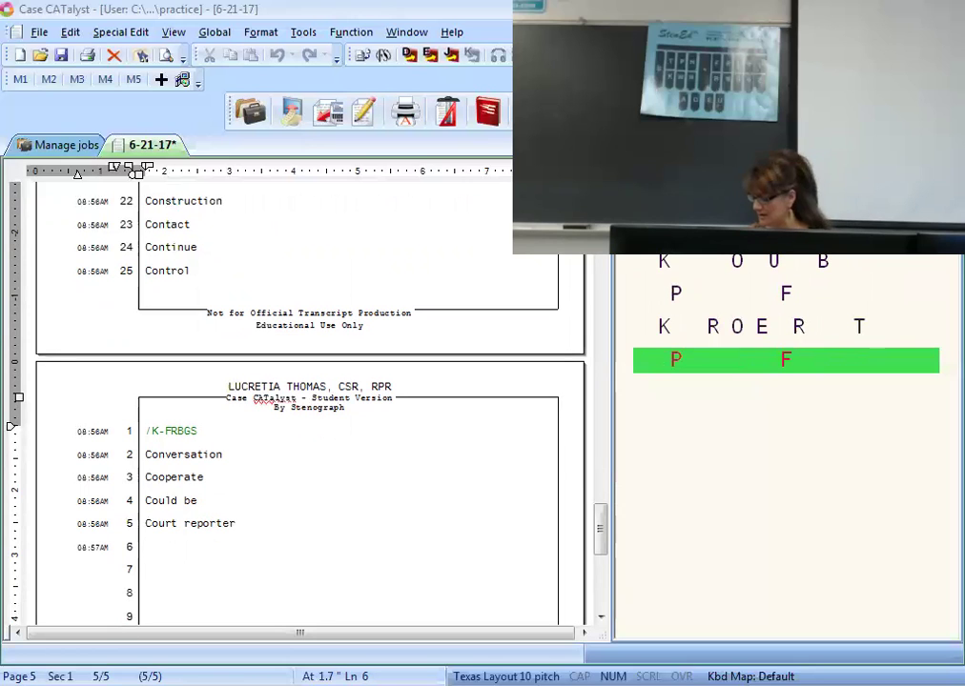
type("Court reporter")
key("Return")
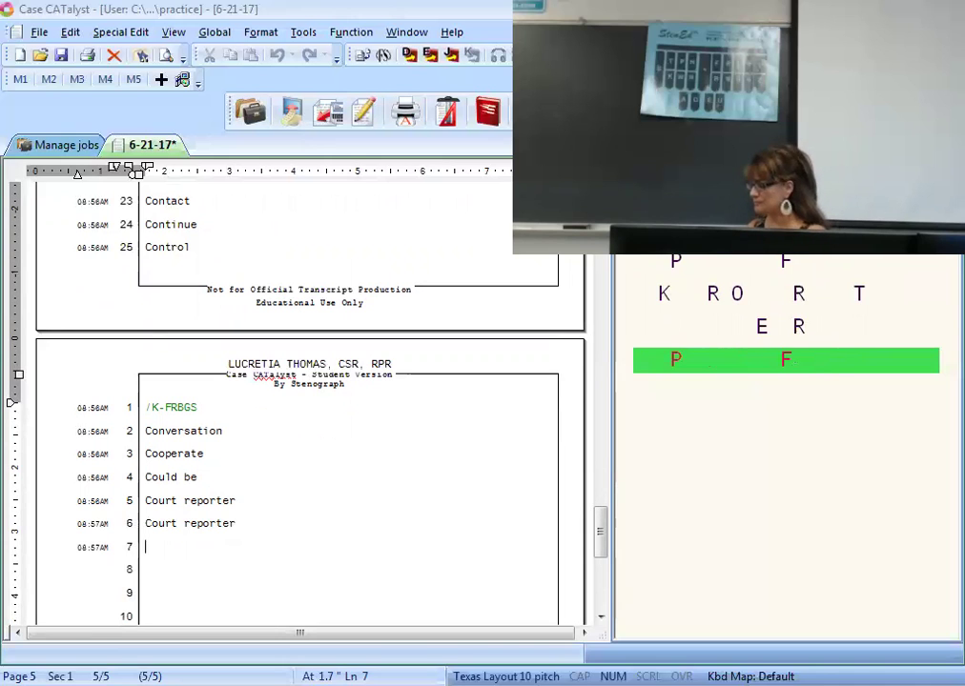
type("Courtroom")
key("Return")
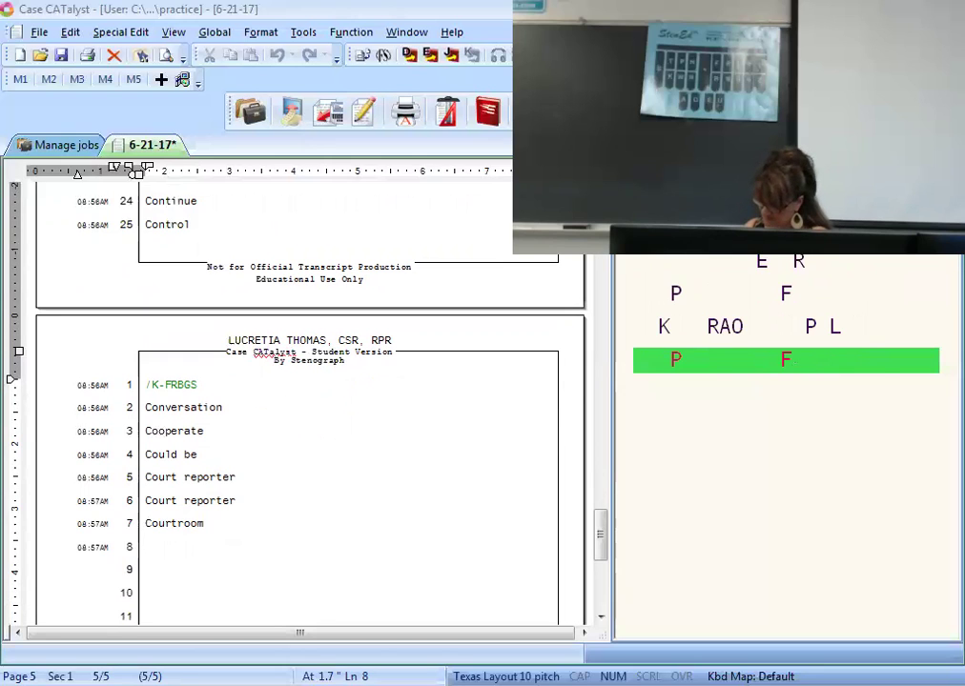
type("Credible evidence credible evidence")
key("Return")
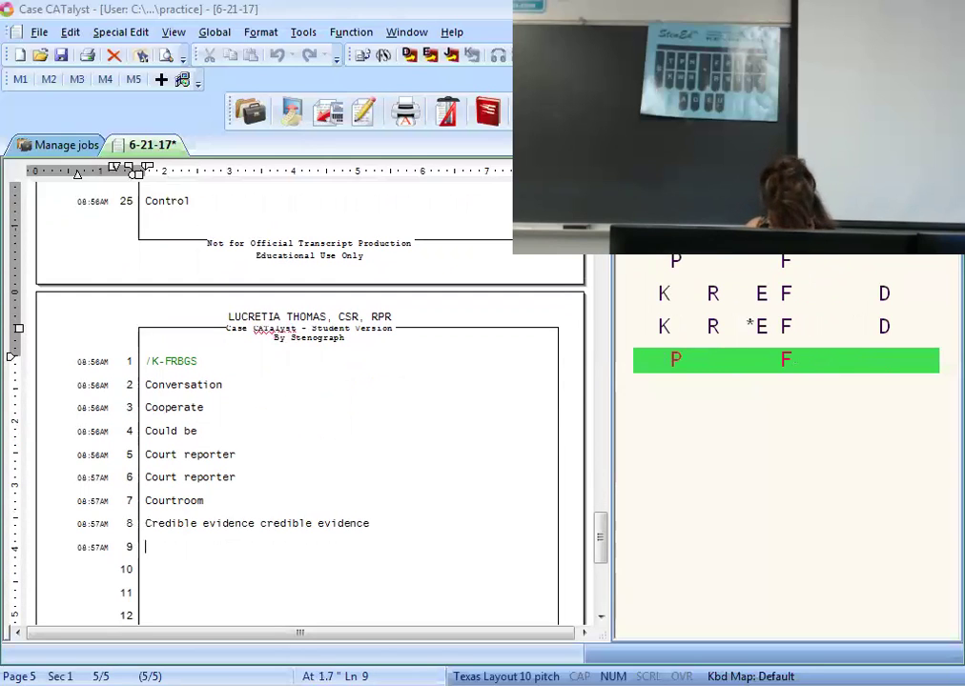
Step: Add Credible credible credible credible, Credibility, Criminal and Damage on lines 9–12
type("Credible")
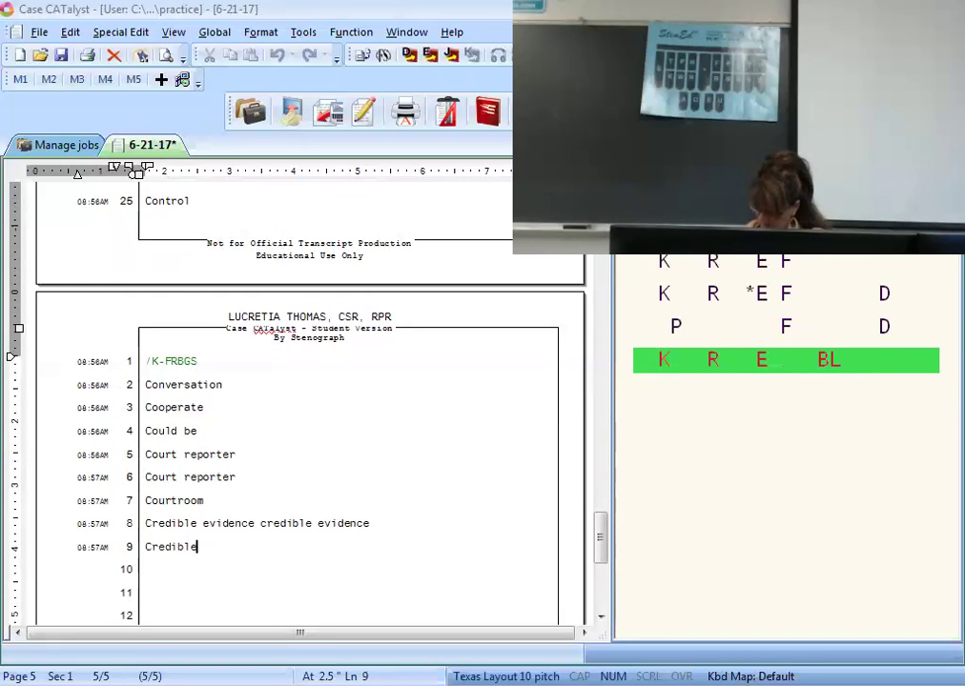
type(" credible credible credible")
key("Return")
type("Credibility")
key("Return")
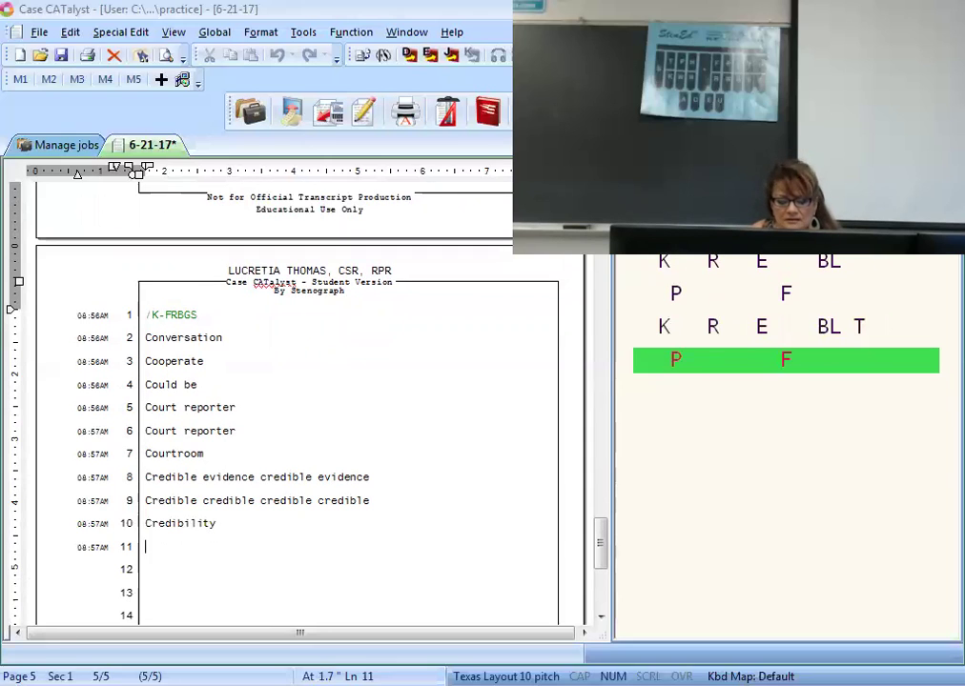
type("Criminal")
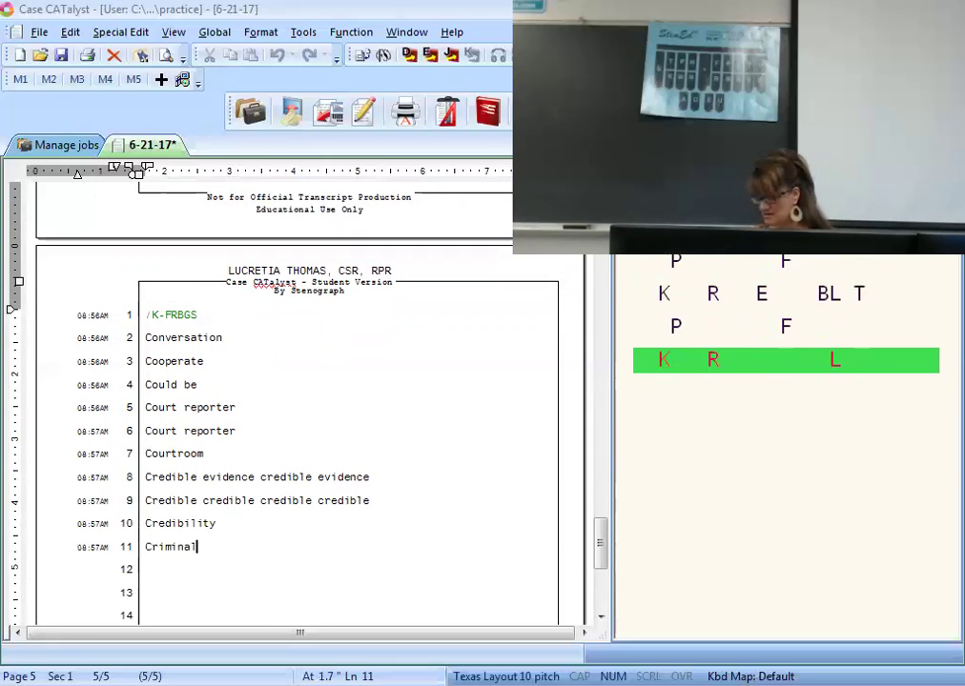
key("Return")
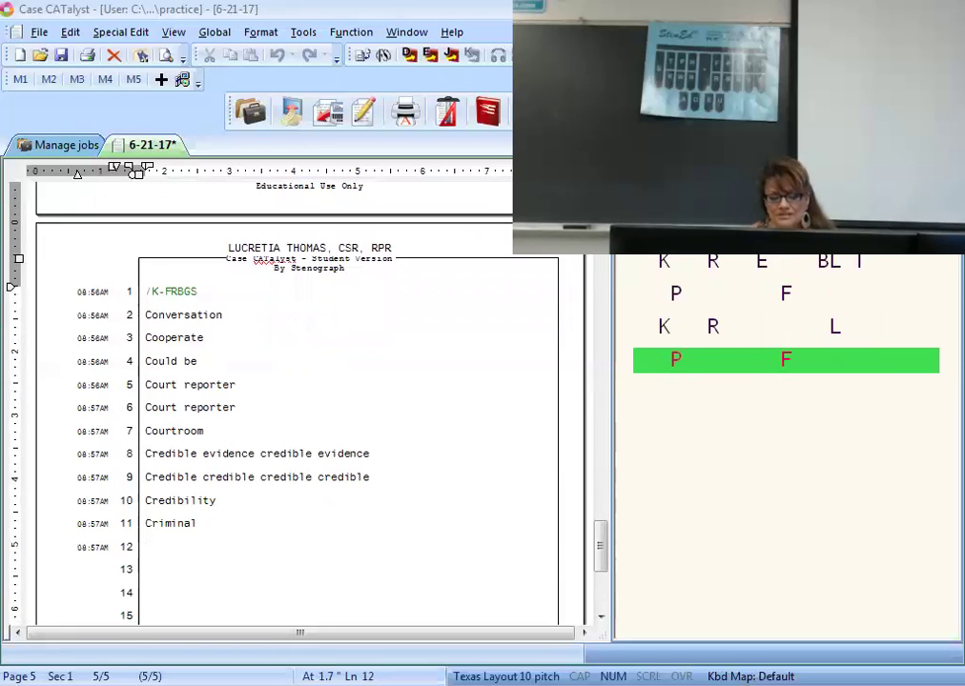
type("Damage")
key("Return")
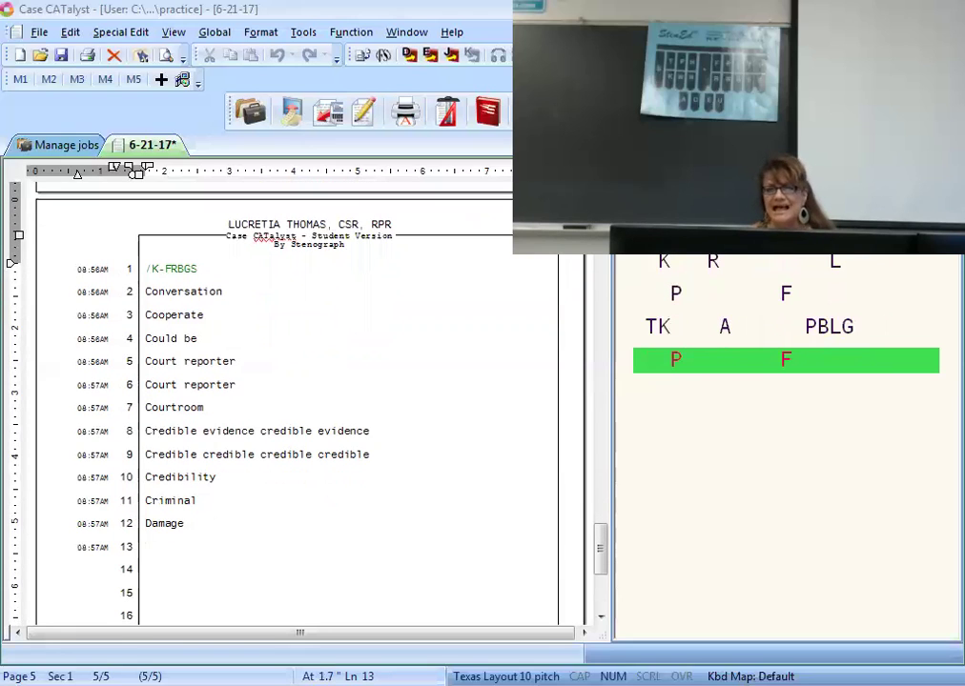
Step: Write Decide, Defendant, Defense and Deliberation deliberations on lines 13–16 of page 5
type("Decide")
key("Return")
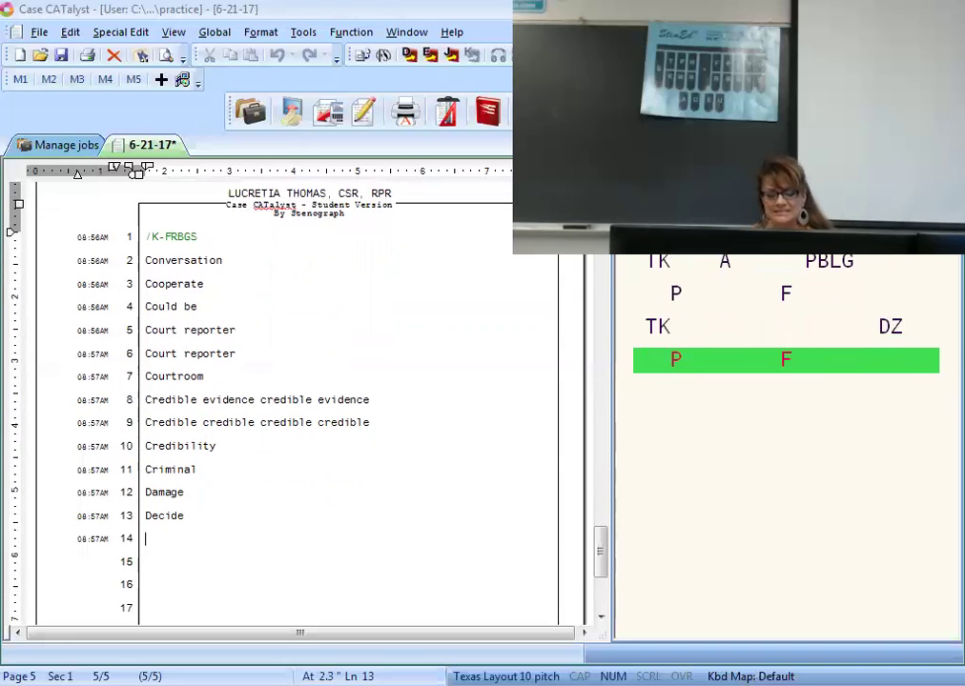
type("Defendant")
key("Return")
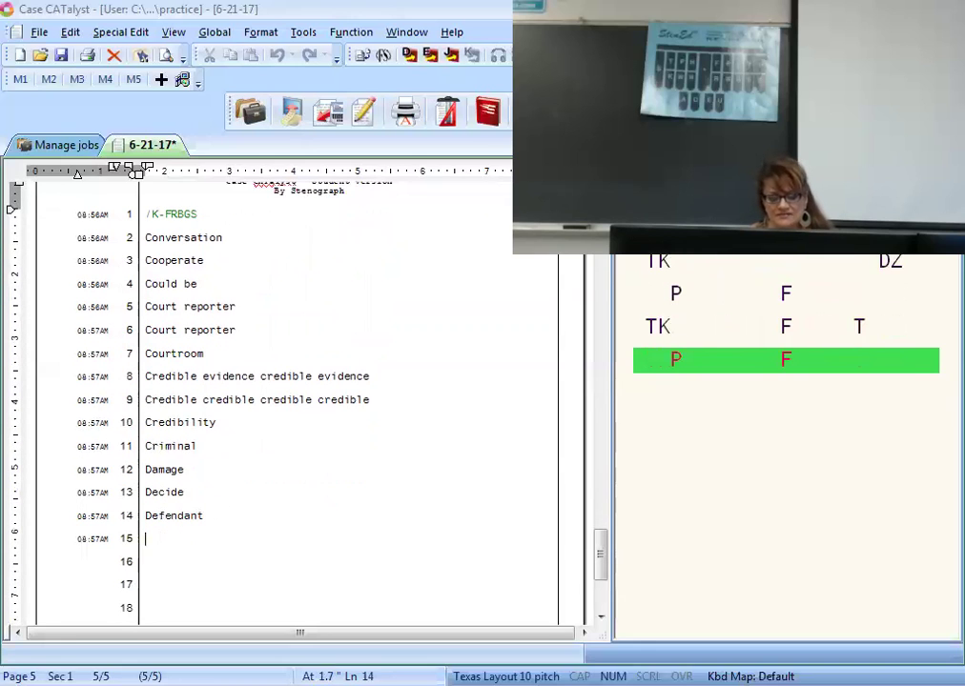
type("Defense")
key("Return")
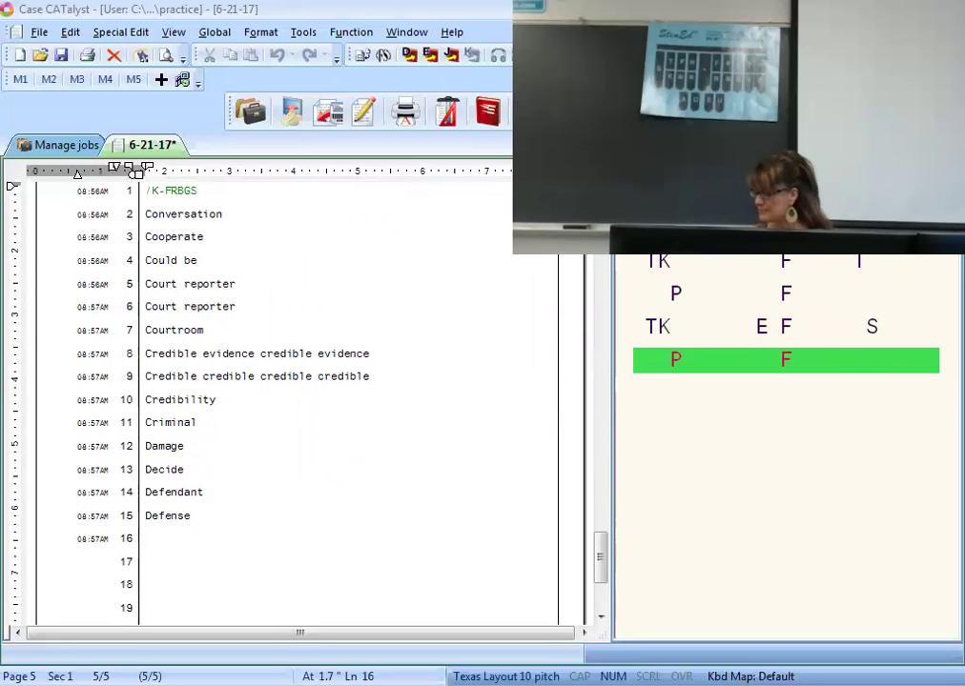
type("Deliberation")
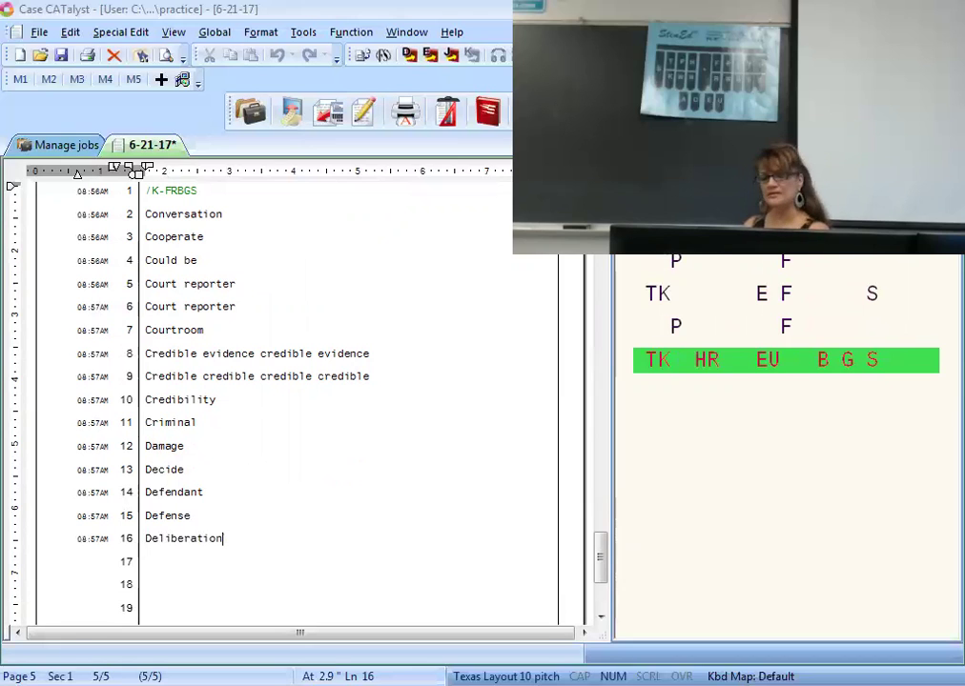
type(" deliberations")
key("Return")
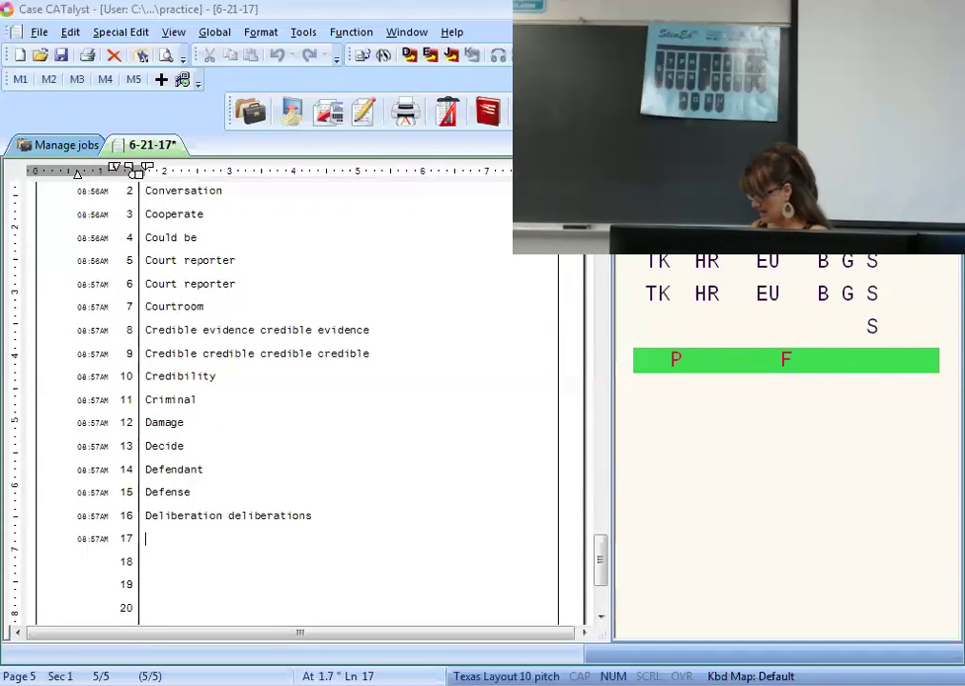
Step: Add Deliver, Demand, Different, Do you recall and Do you remember on lines 17–21
type("Deliver")
key("Return")
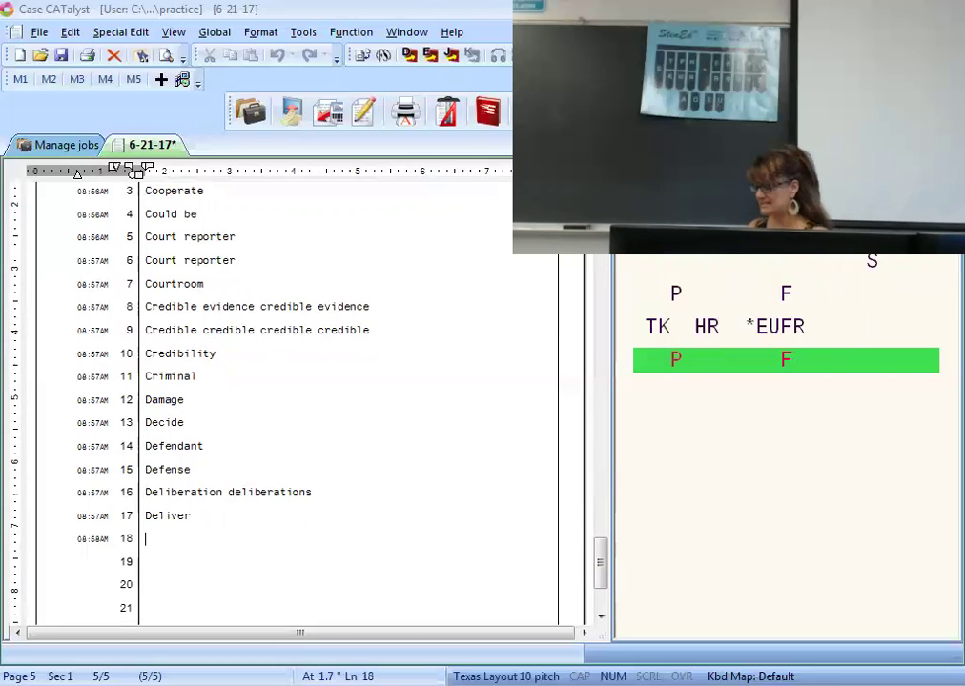
type("Demand")
key("Return")
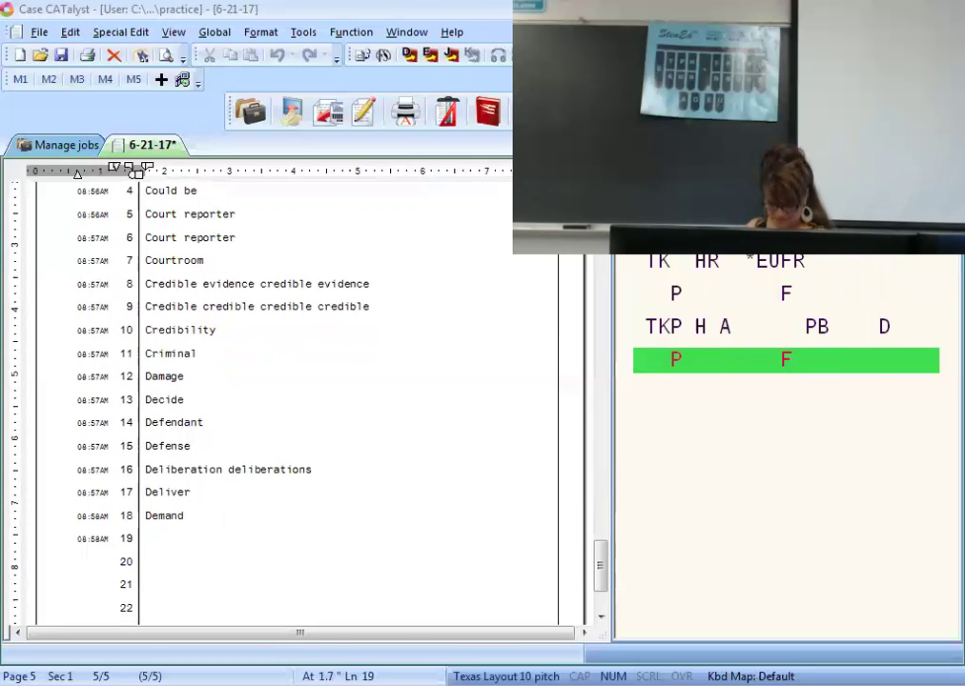
type("Different")
key("Return")
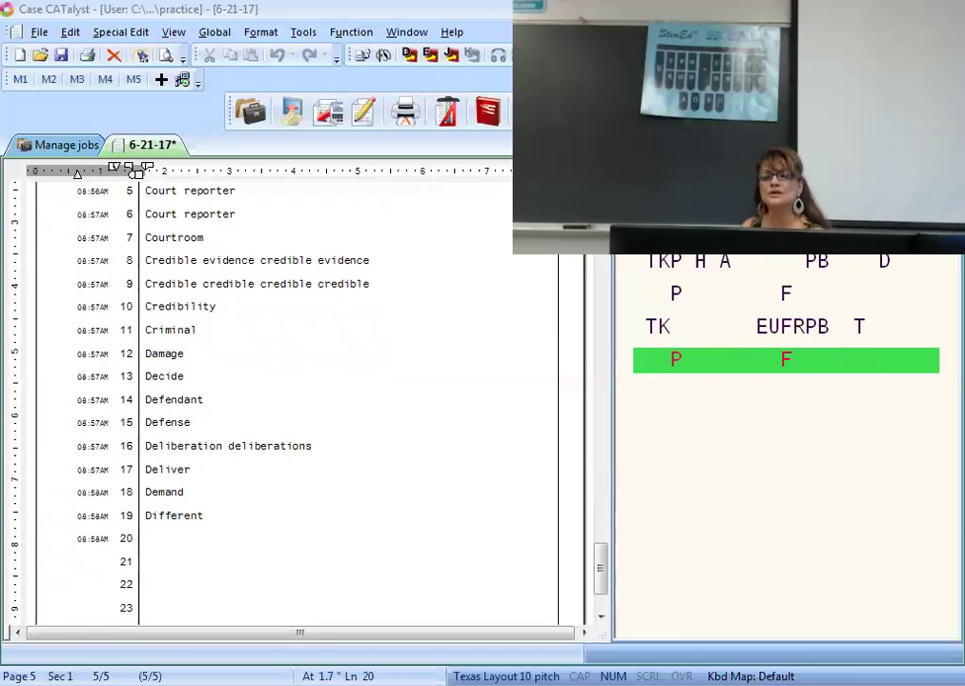
type("Do you recall")
key("Return")
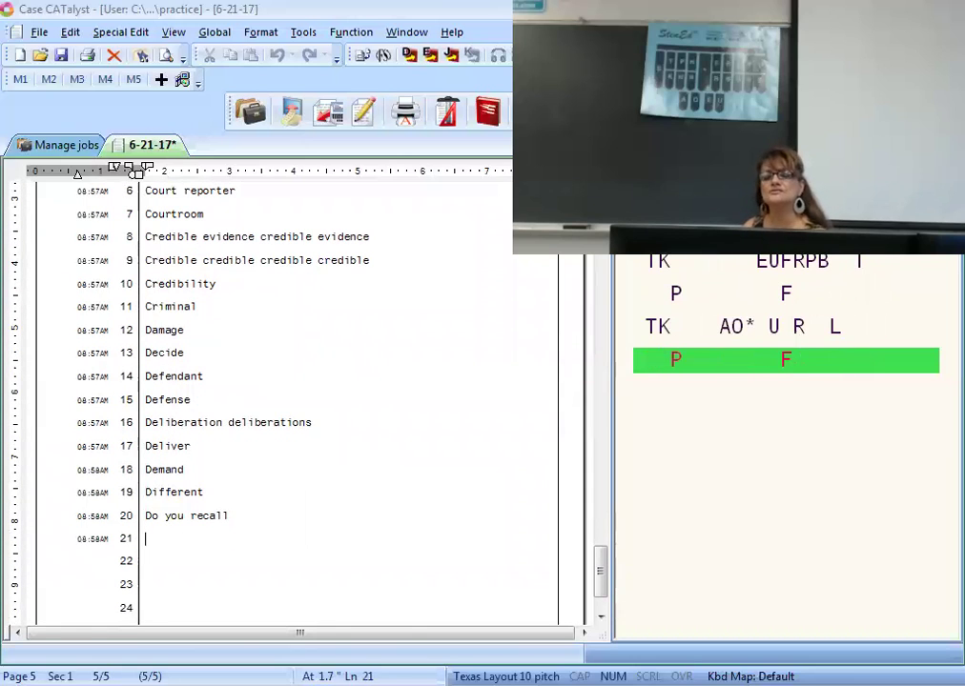
type("Do you remember")
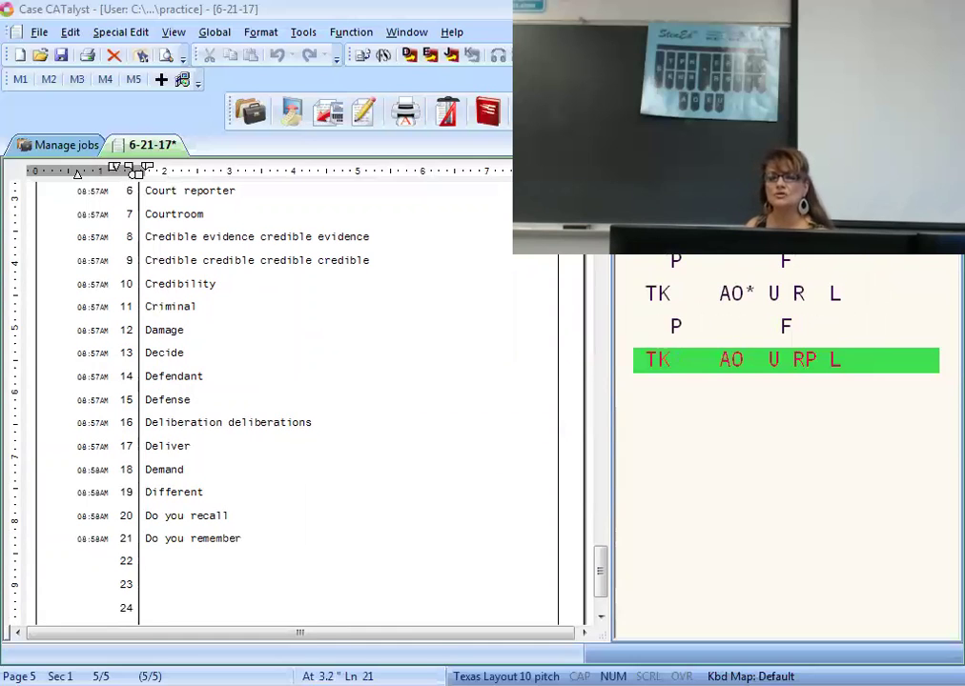
key("Return")
key("Return")
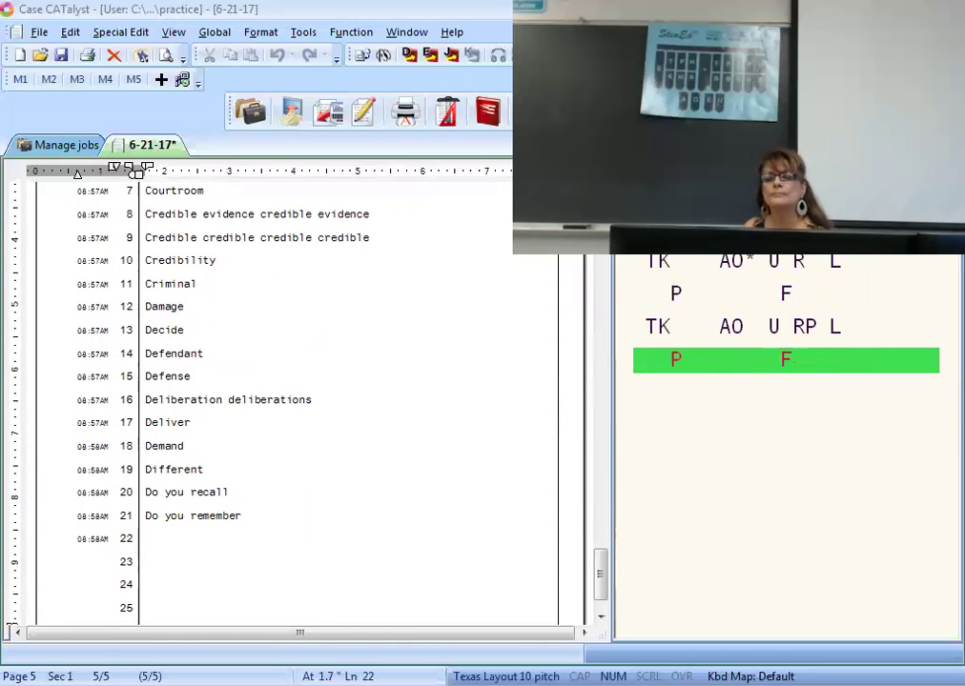
Step: Finish page 5 with Doing, During the, During and Effort, rolling onto page 6
type("Doing")
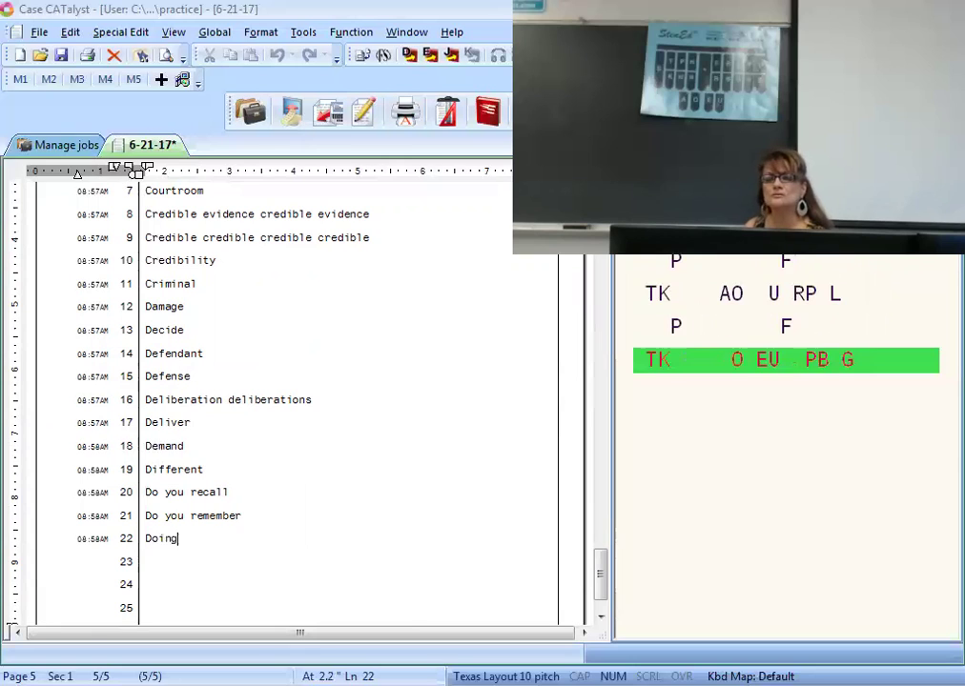
key("Return")
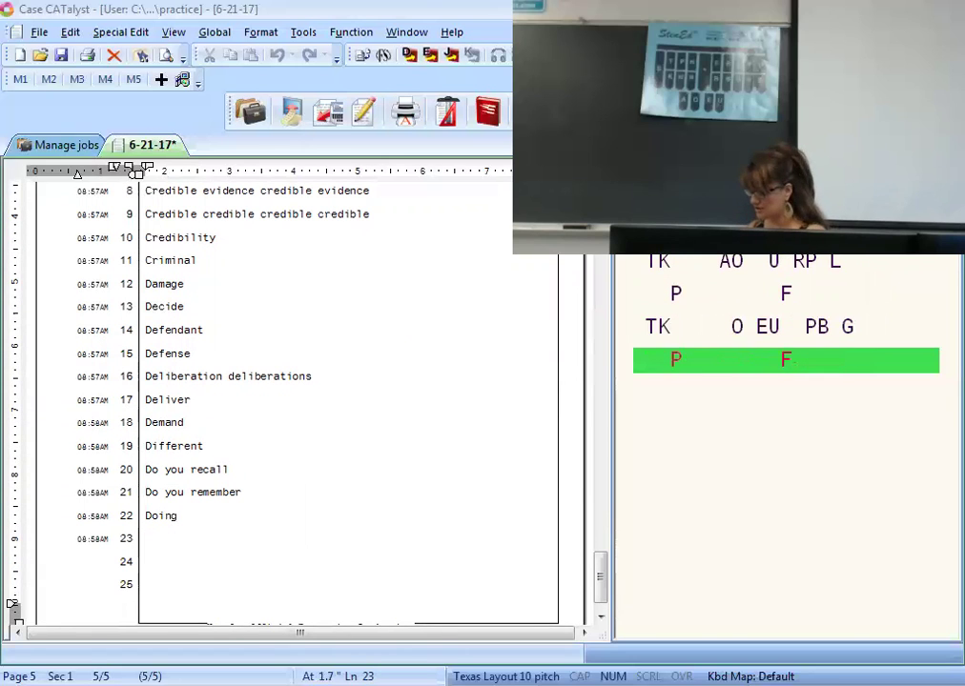
type("During the")
key("Return")
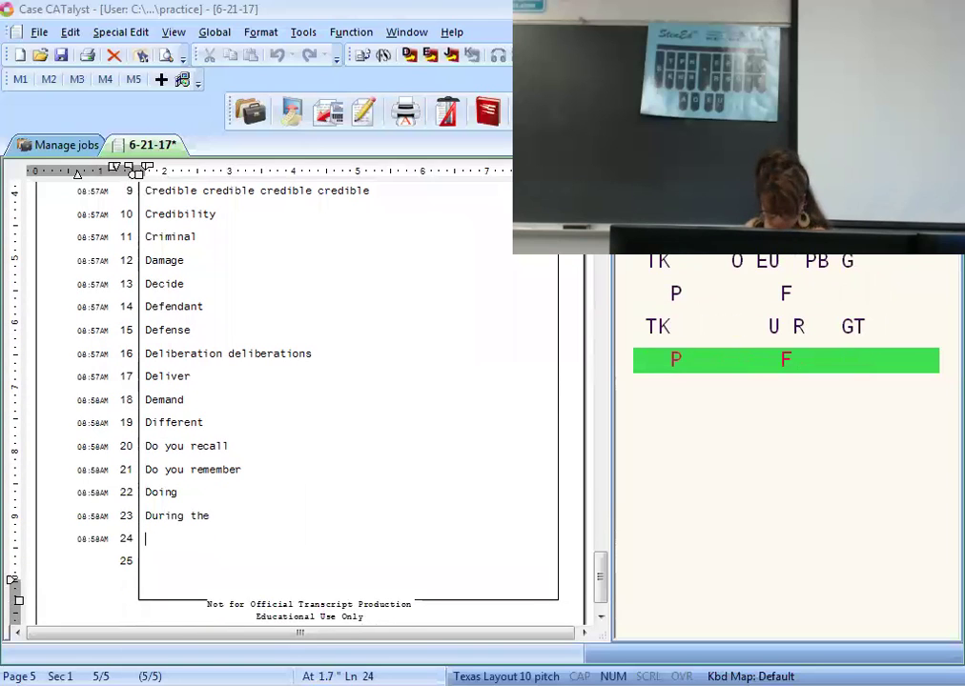
type("During")
key("Return")
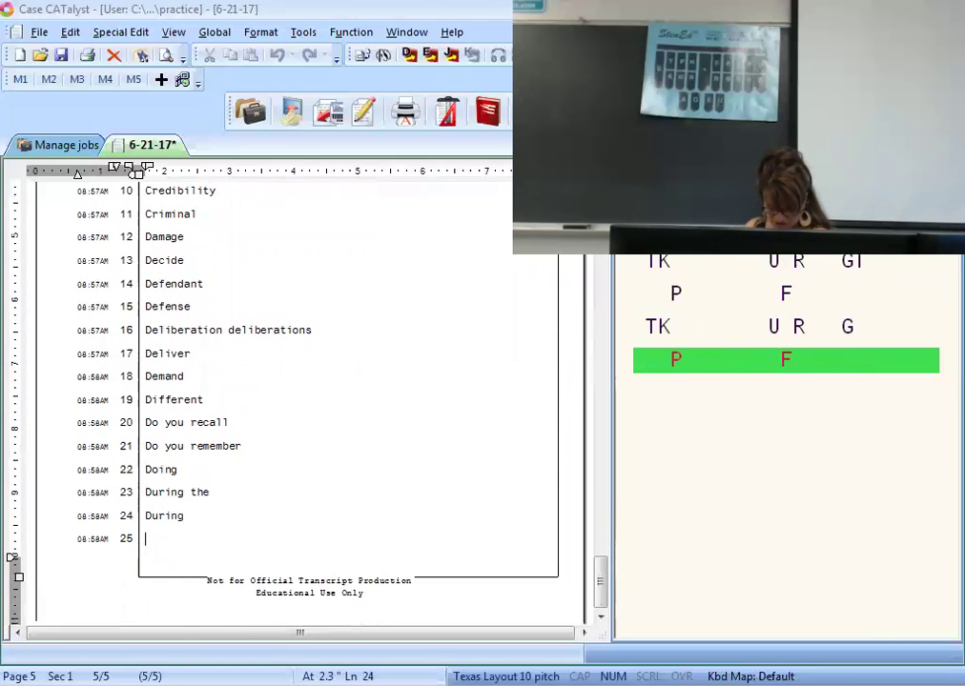
type("Effort")
key("Return")
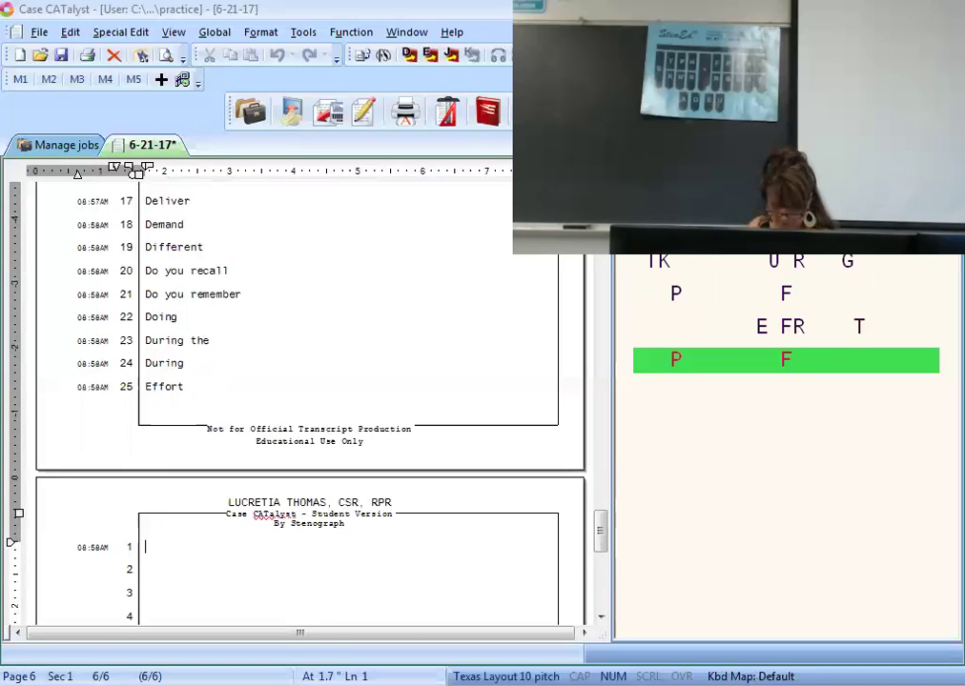
Step: Write Enough, Etc. and 'Even even everybody' on page 6 lines 1–3
type("Enough")
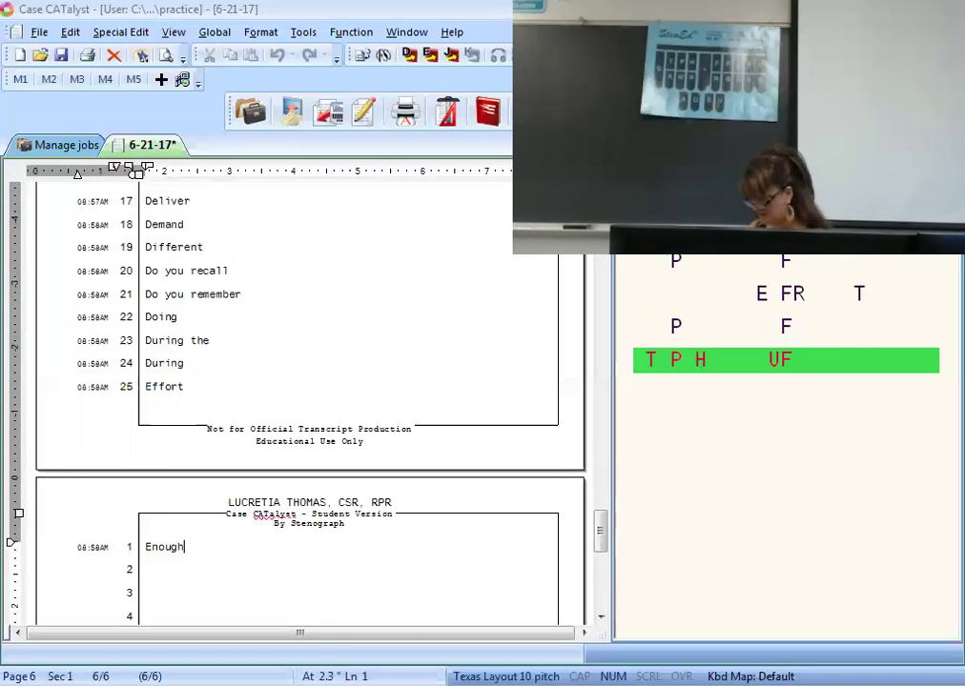
key("Return")
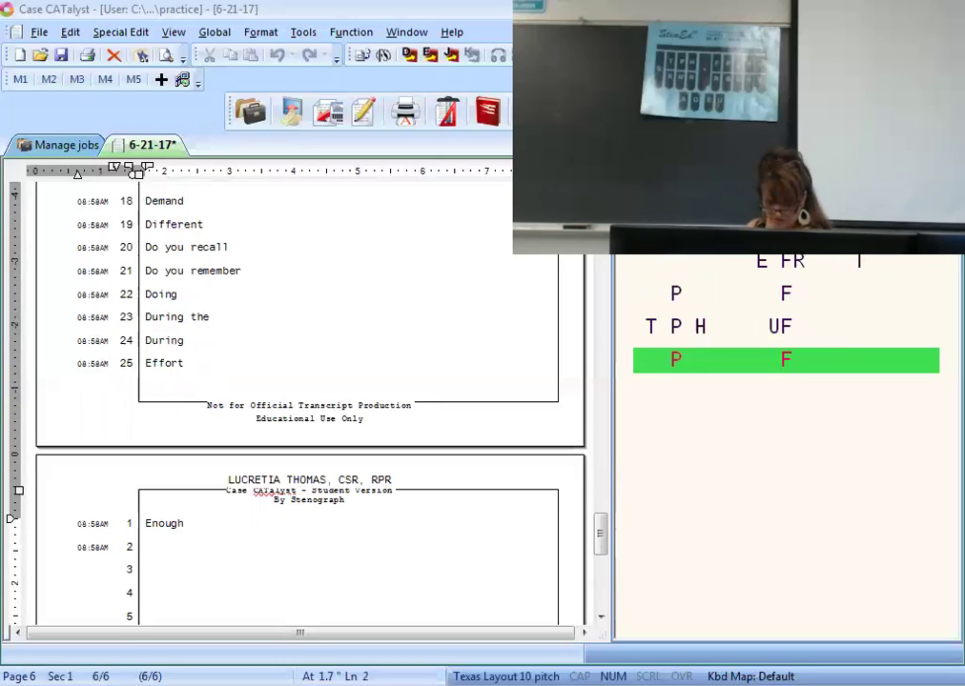
type("Etc.")
key("Return")
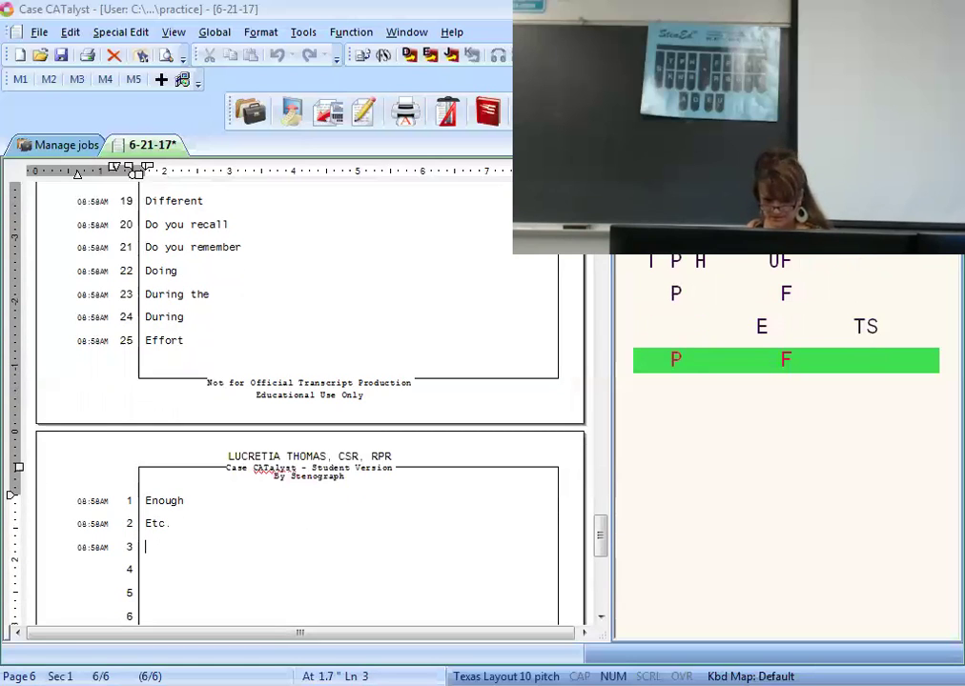
type("Even")
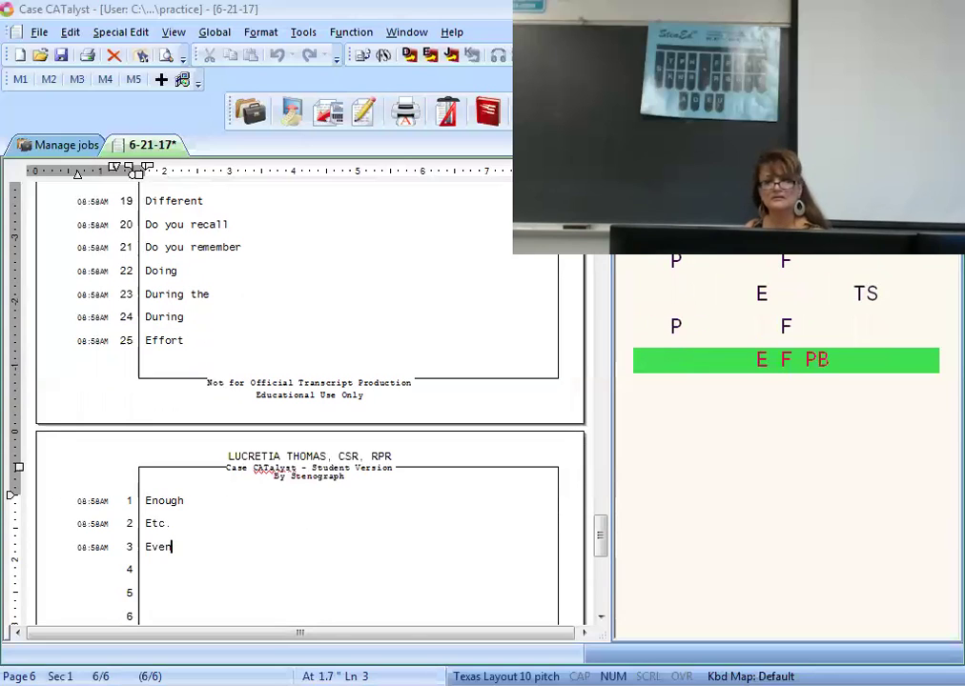
type(" even")
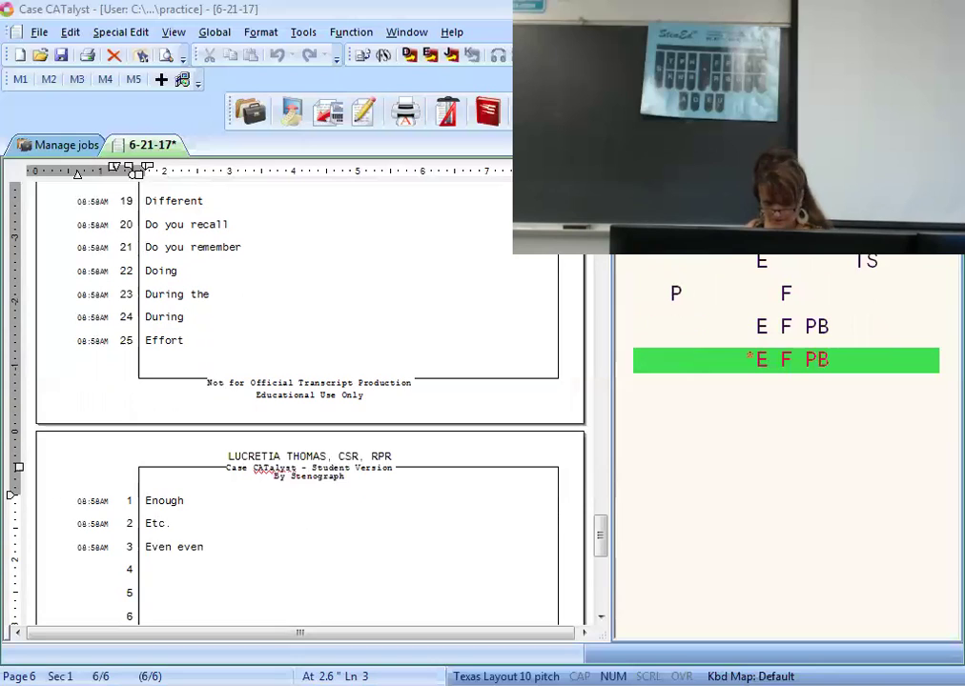
type(" everybody")
key("Return")
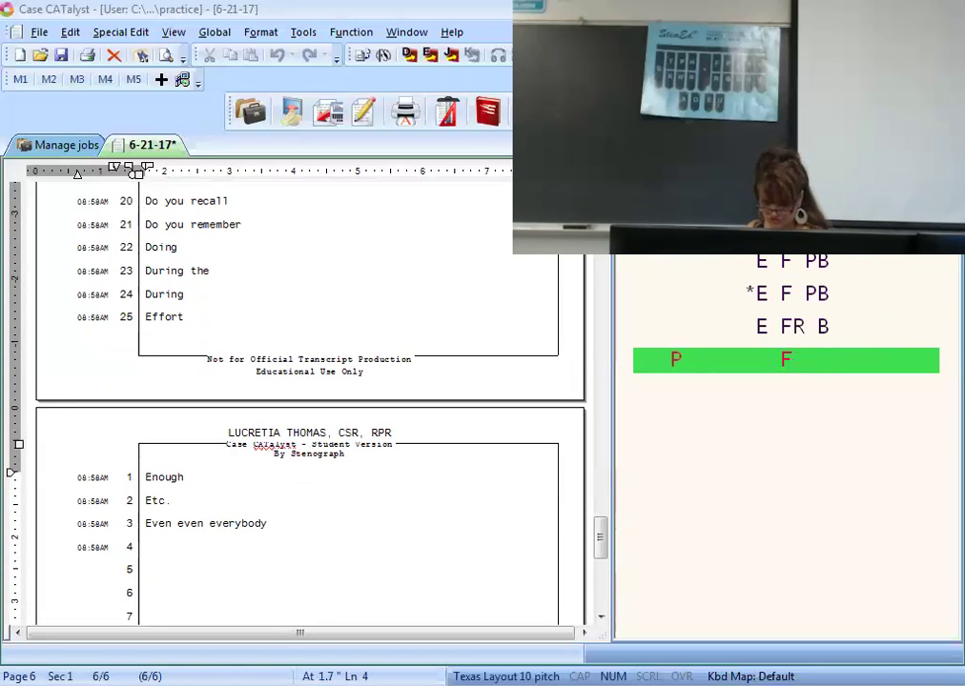
Step: Add Everybody, Everyone and 'Everything. Everything', each on its own line
type("Everybody")
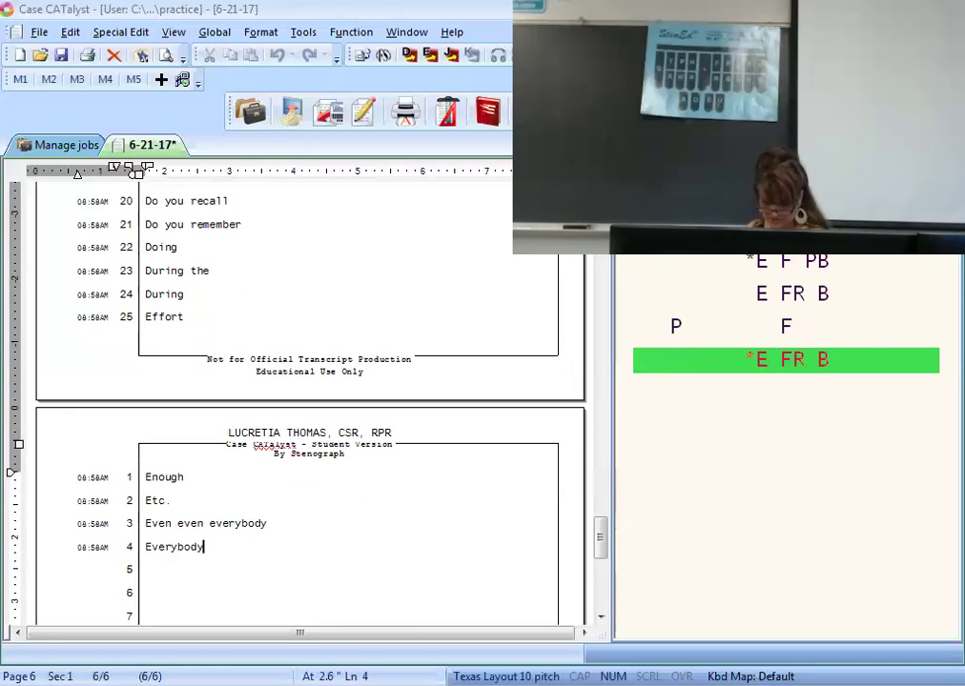
key("Return")
type("Everyone")
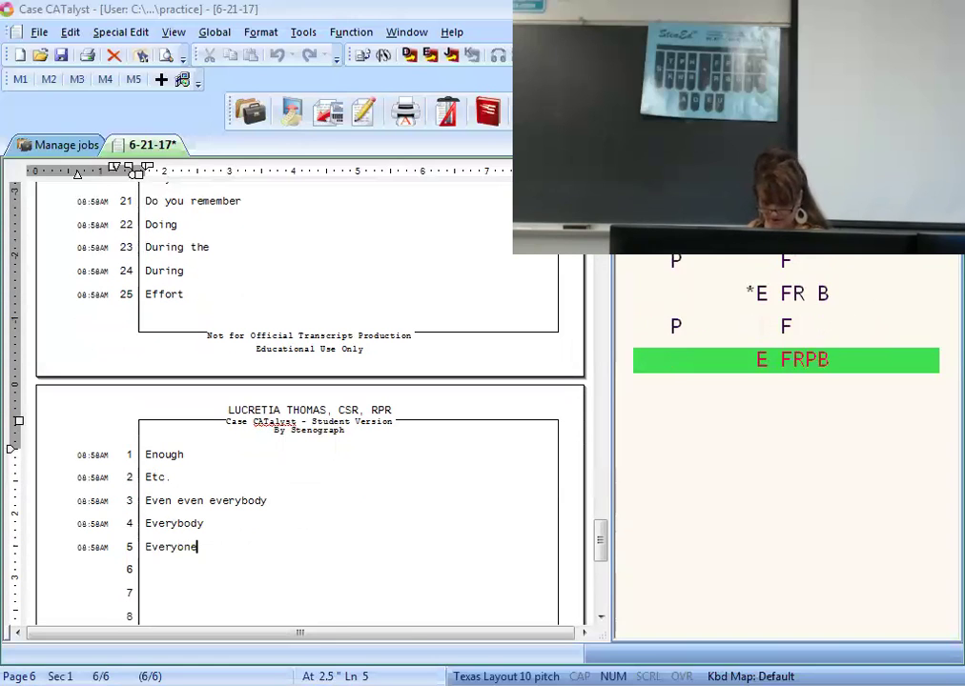
key("Return")
key("Return")
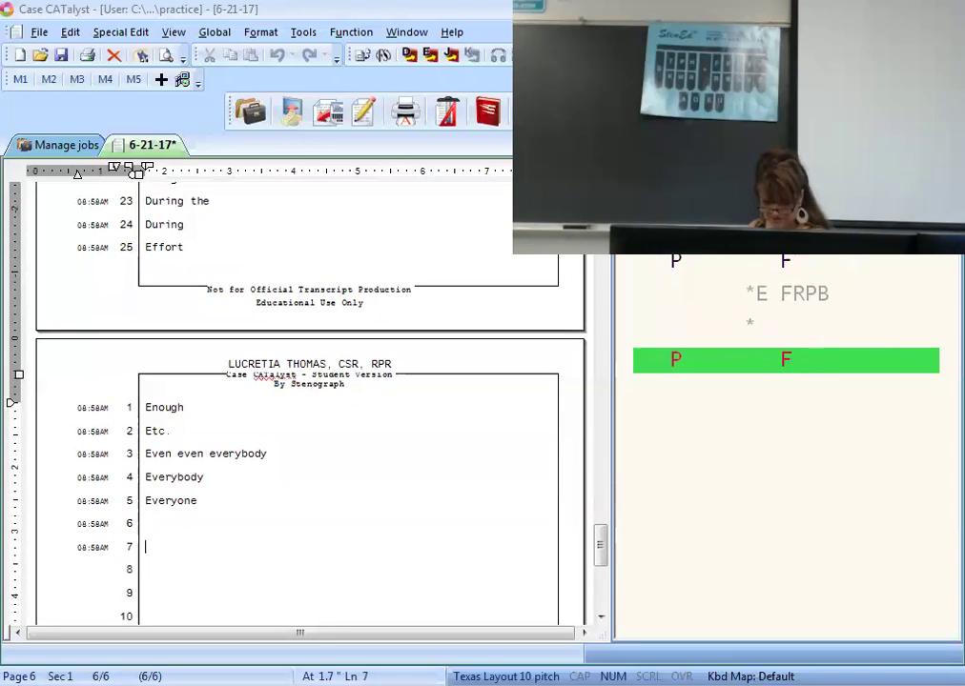
type("Everything.  Everything")
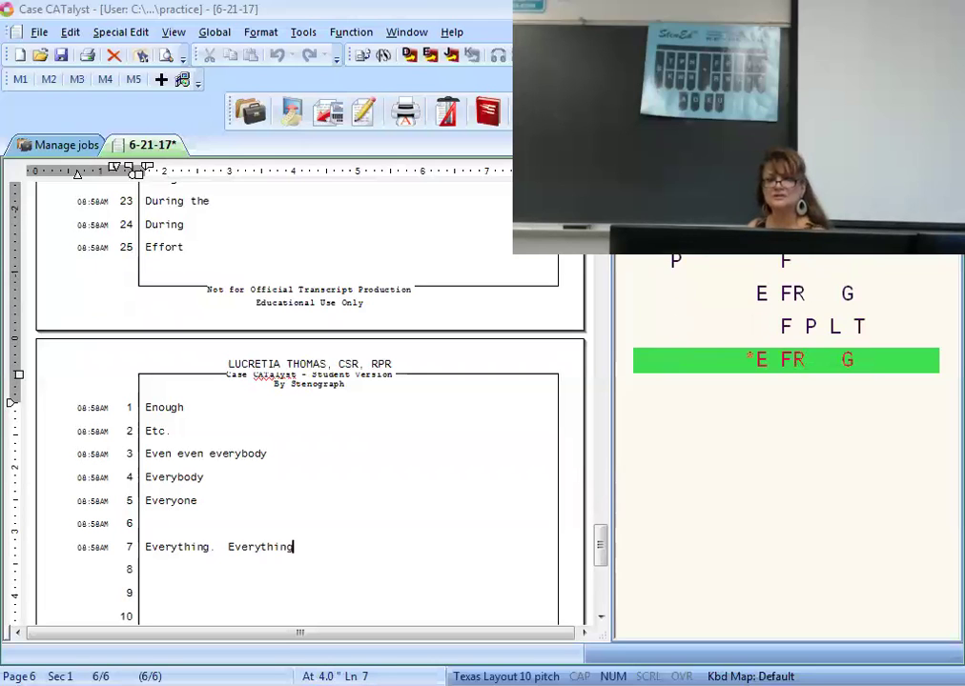
key("Return")
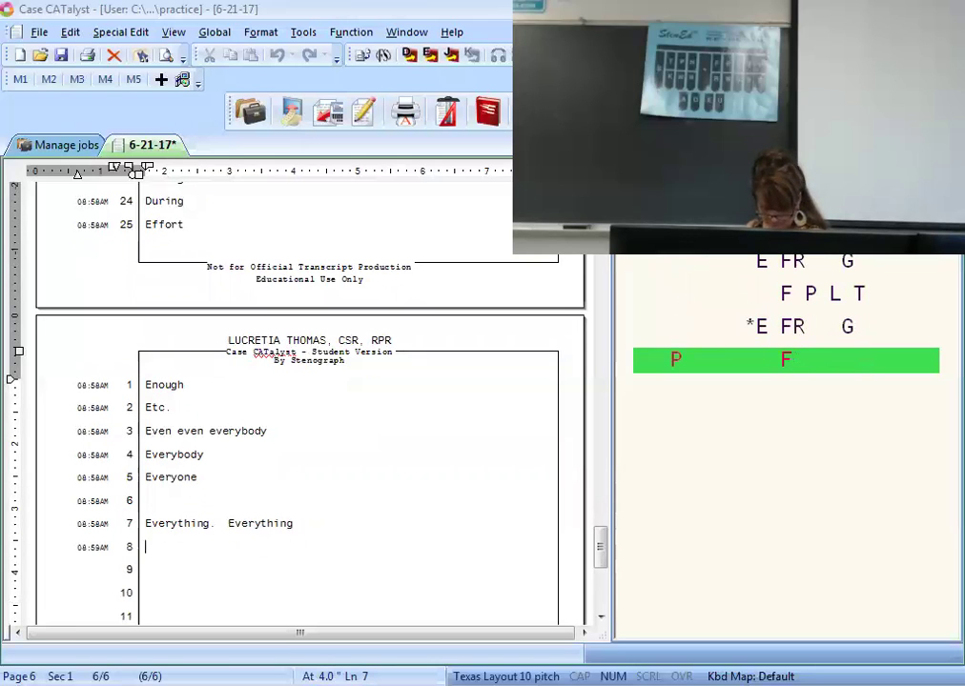
Step: Add Evidence, Examine and the repeated 'For instance' line
type("Evidence")
key("Return")
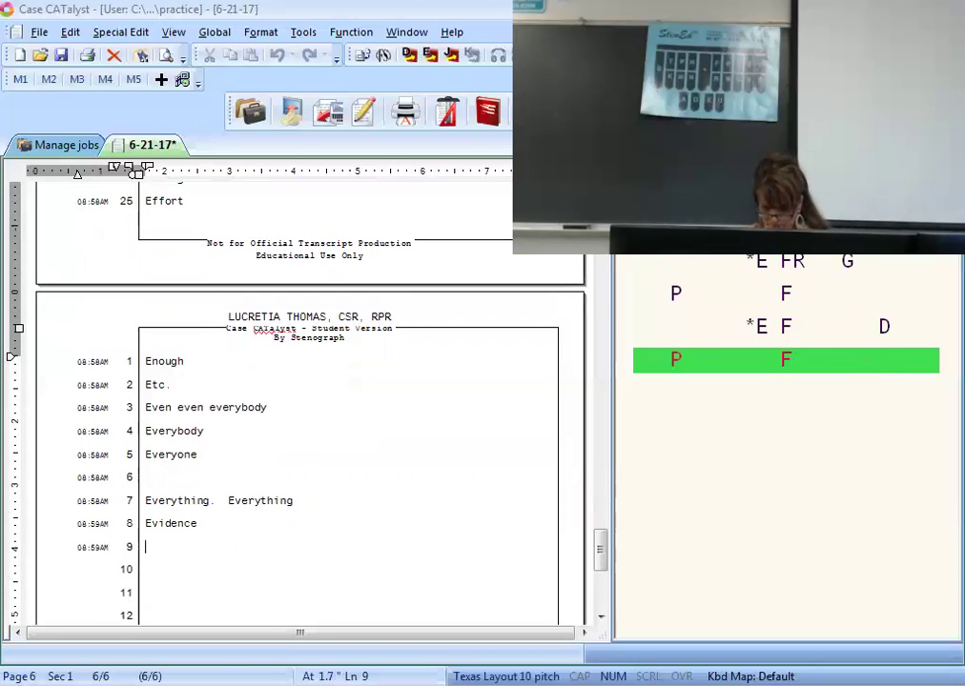
type("Examine")
key("Return")
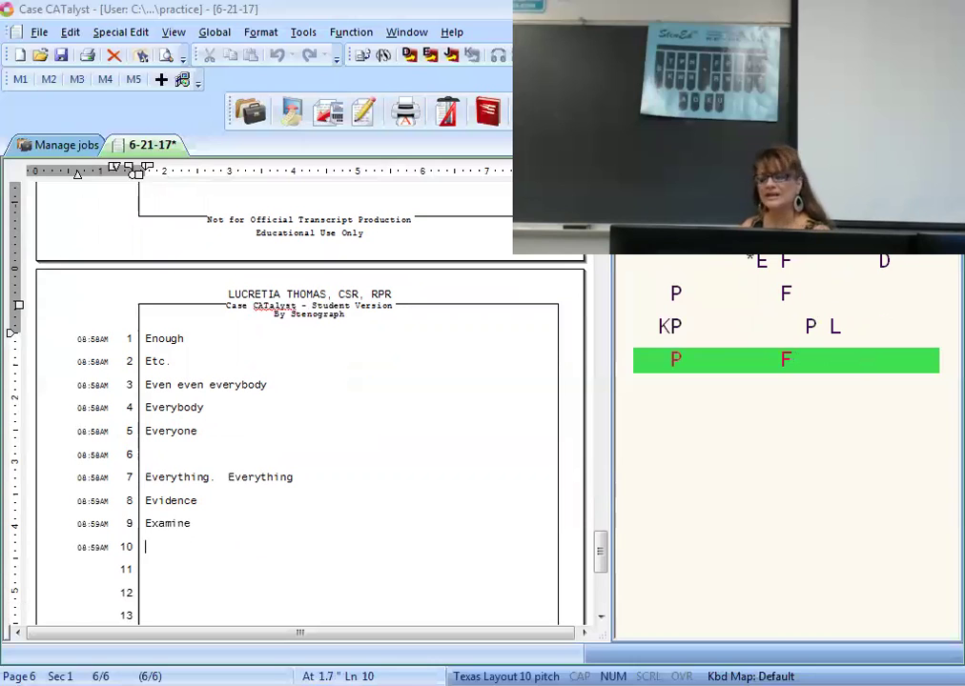
type("For instance for instance for instance for instance")
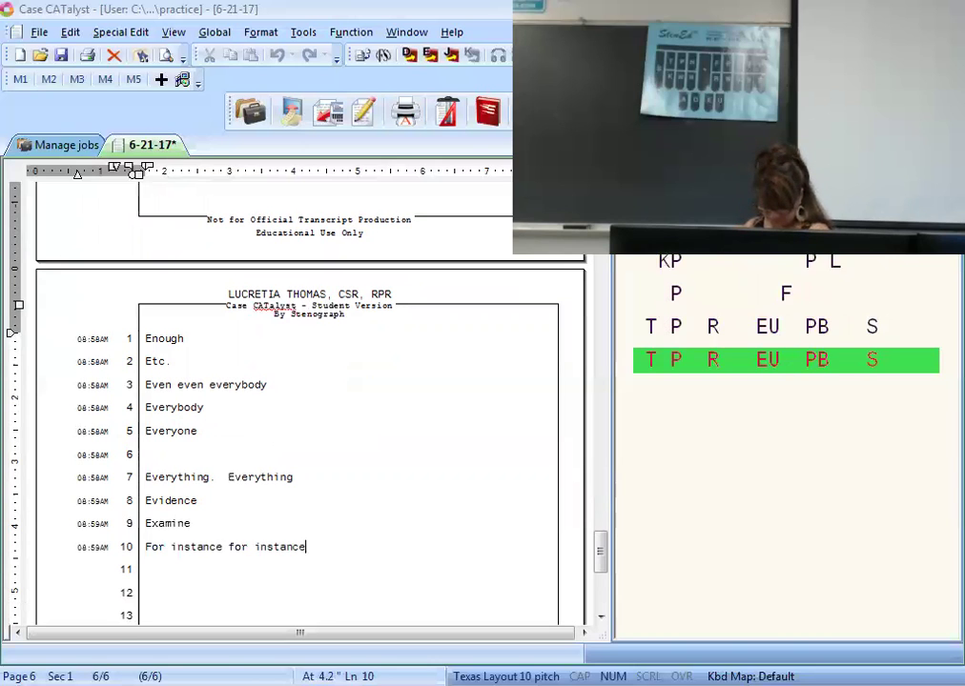
key("Return")
Step: Add For the record, For and For the, reaching line 14
type("For the record")
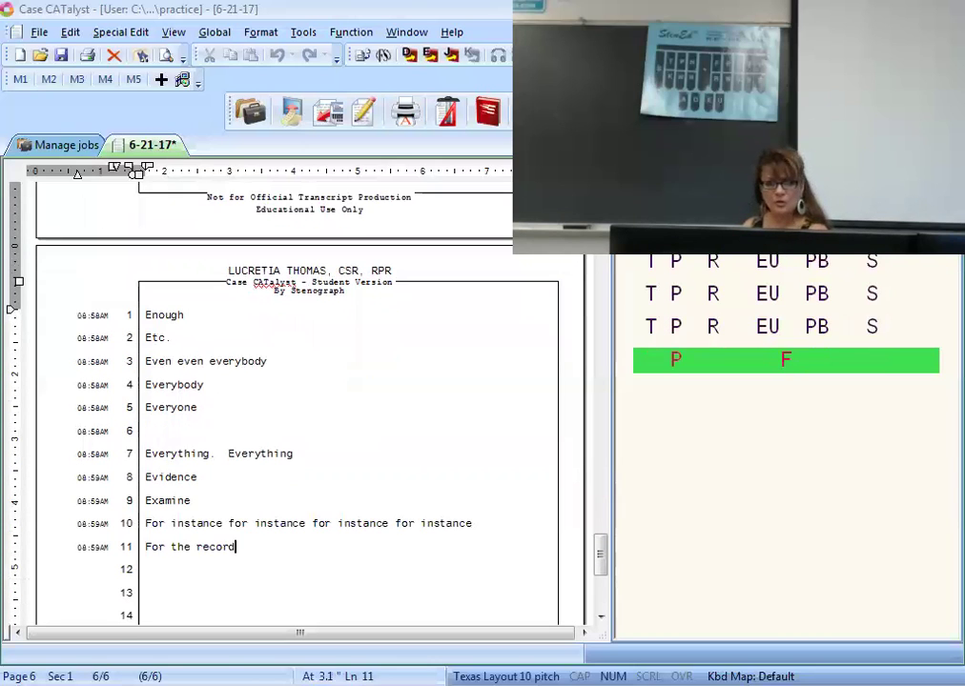
key("Return")
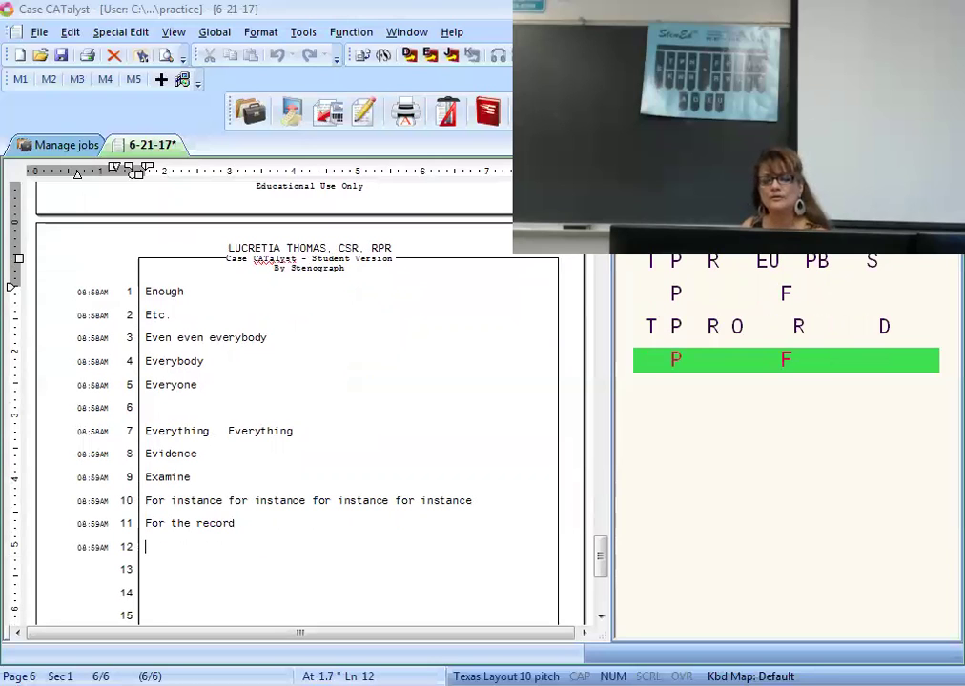
type("For")
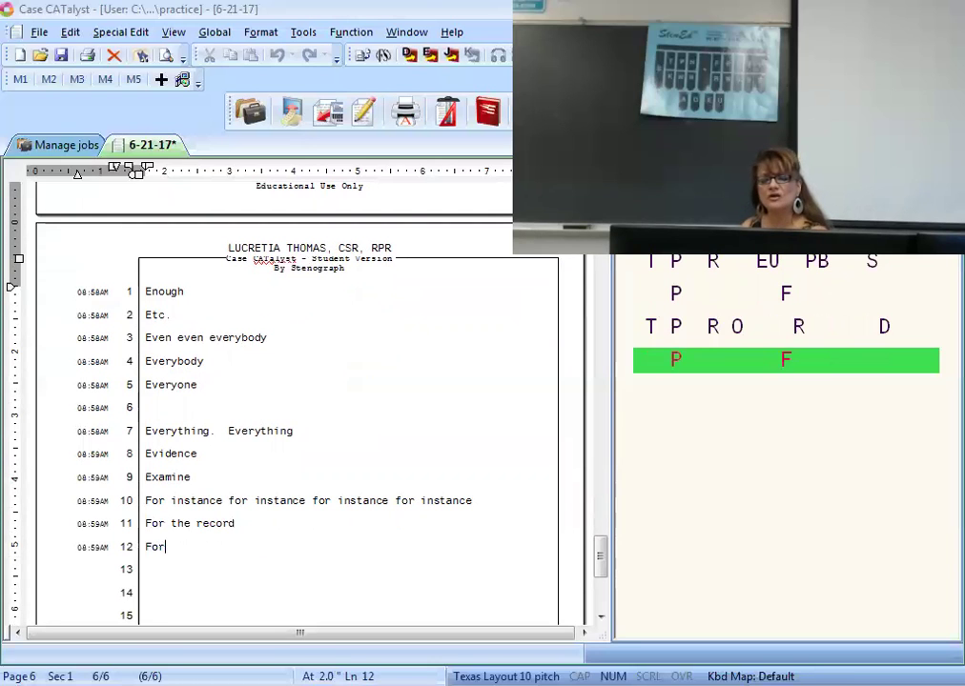
key("Return")
type("For the")
key("Return")
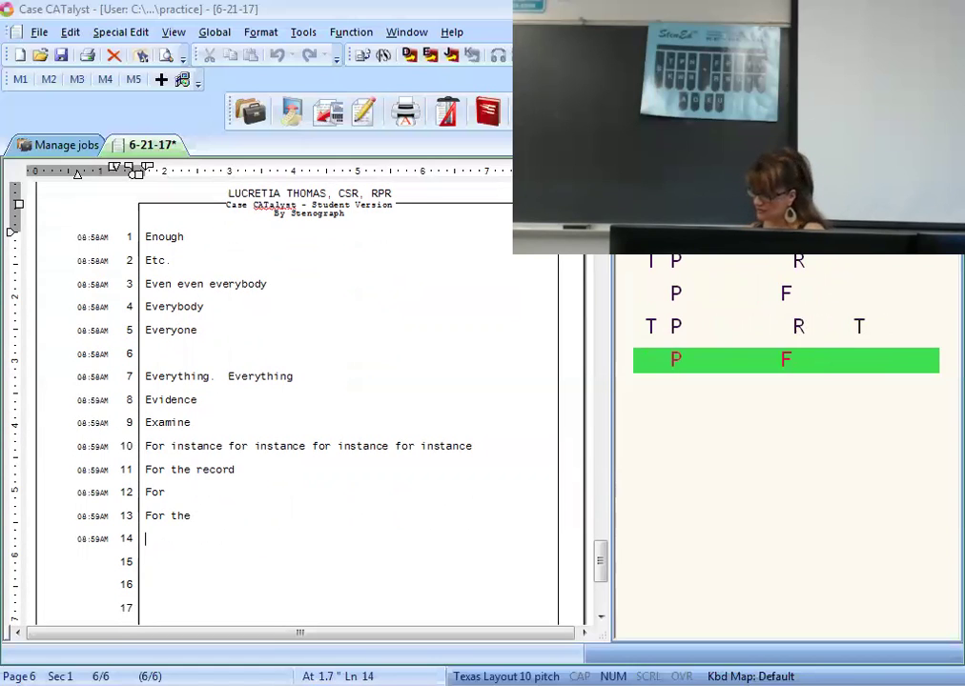
Step: Write 'Foreign foreign', Forget and 'From the' on lines 14–16
type("Foreign")
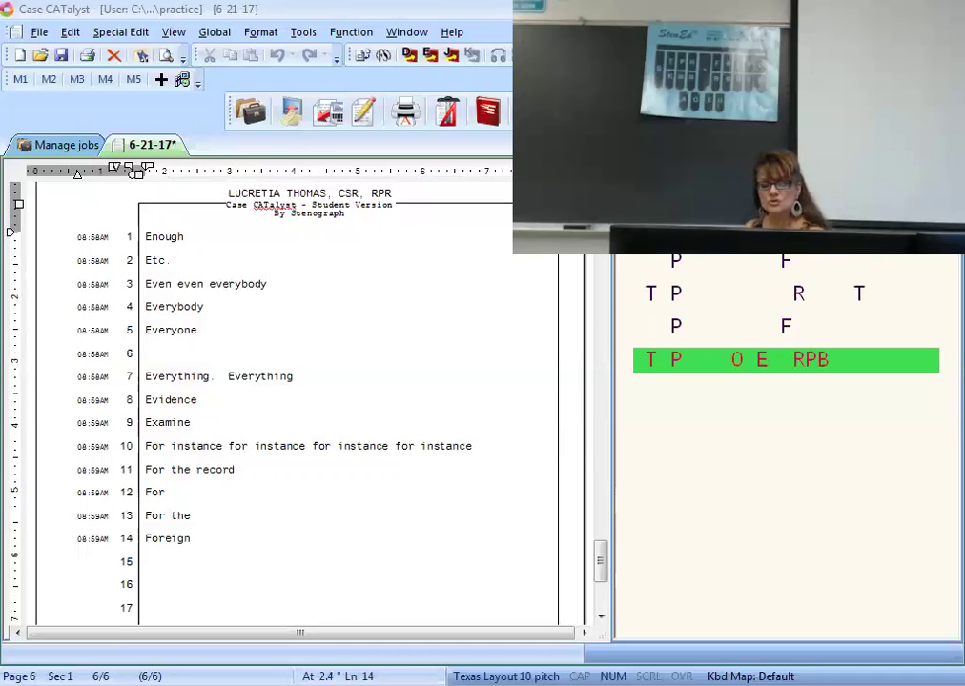
type(" foreign")
key("Return")
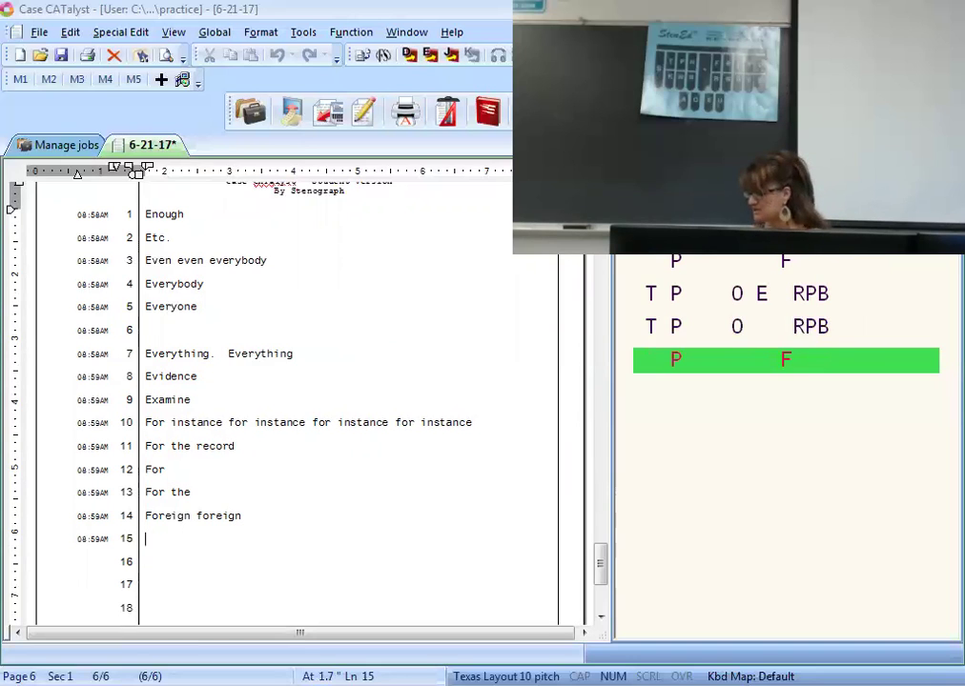
type("Forget")
key("Return")
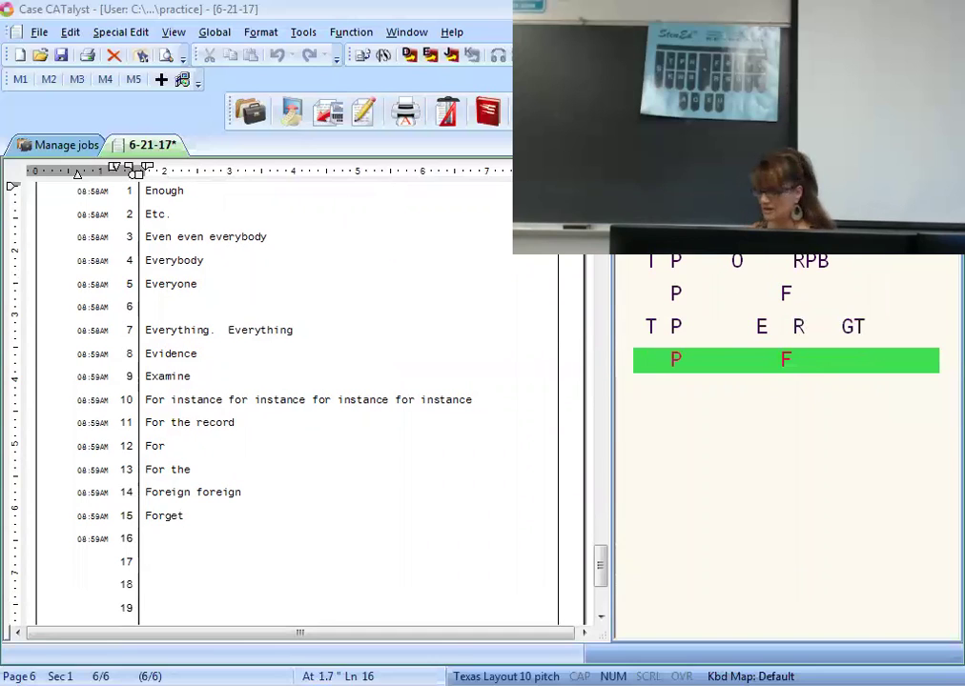
type("From the")
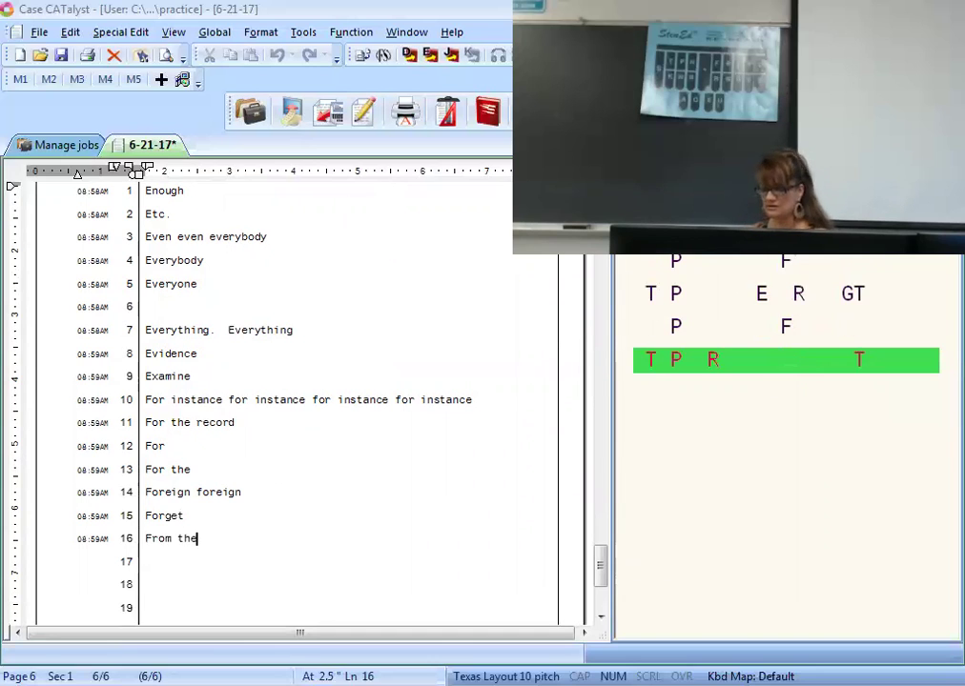
key("Return")
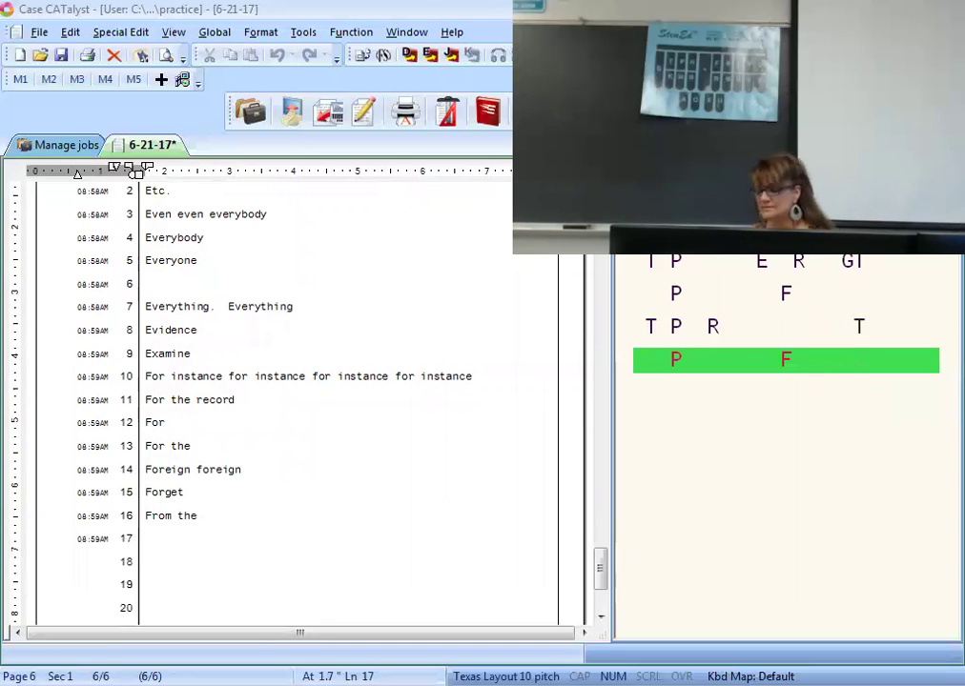
Step: Add 'From time to time', the repeated 'general' line and Government
type("From time to time")
key("Return")
type("Is")
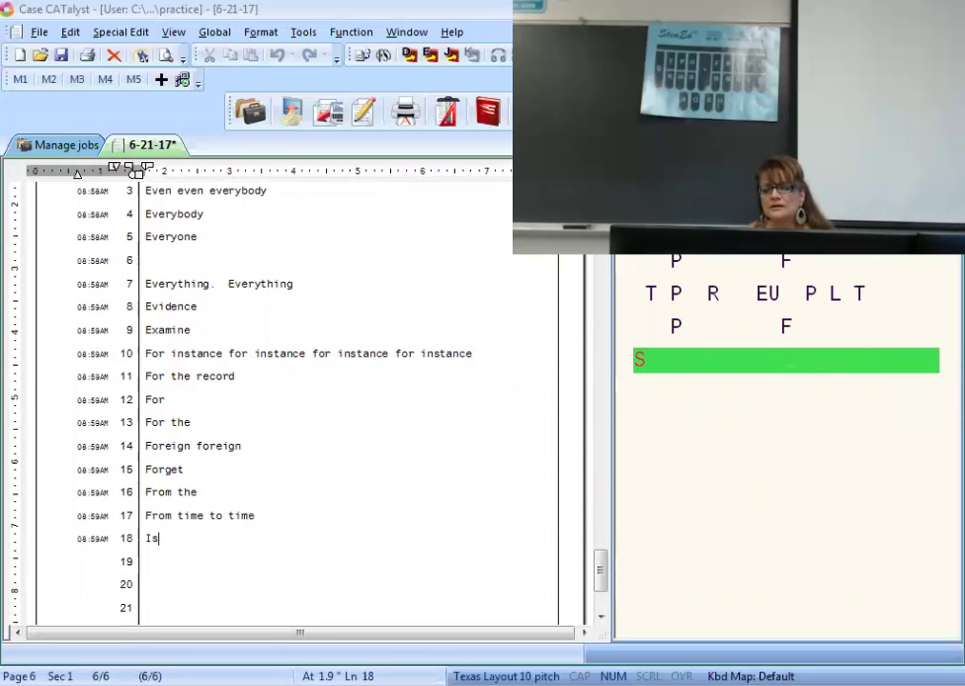
type(" general general")
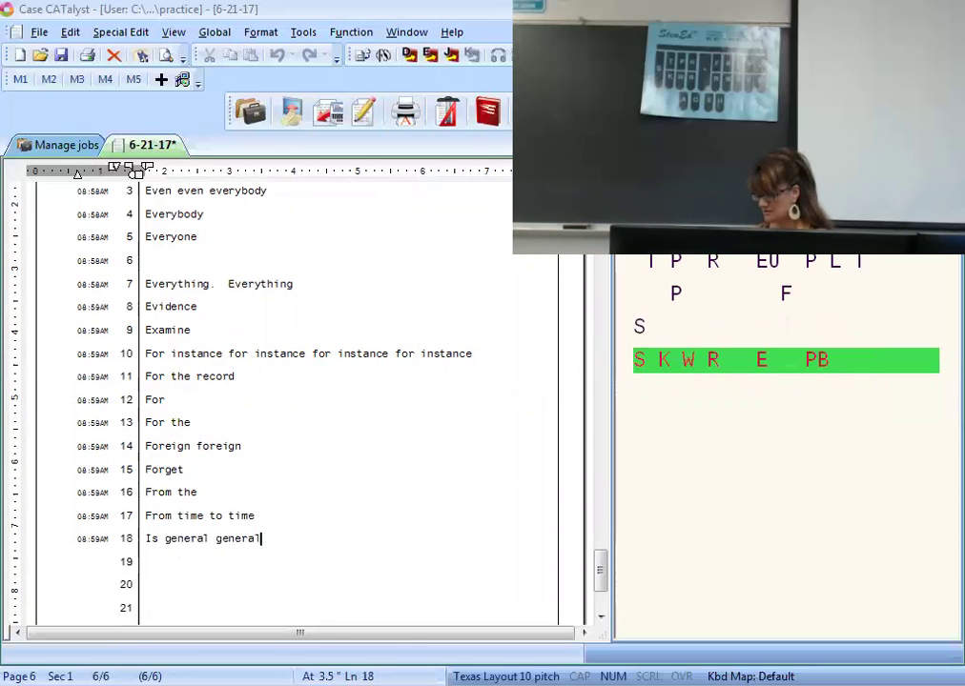
type(" general general general")
key("Return")
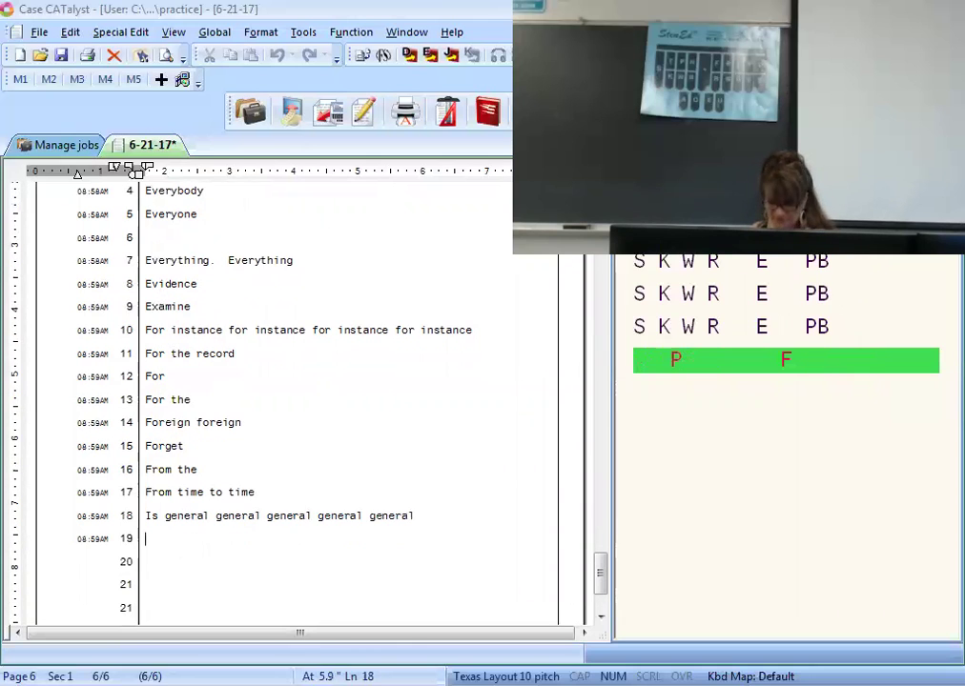
type("Government")
key("Return")
Step: Add a second Government, Guilty and 'Guilty or innocent'
type("Government")
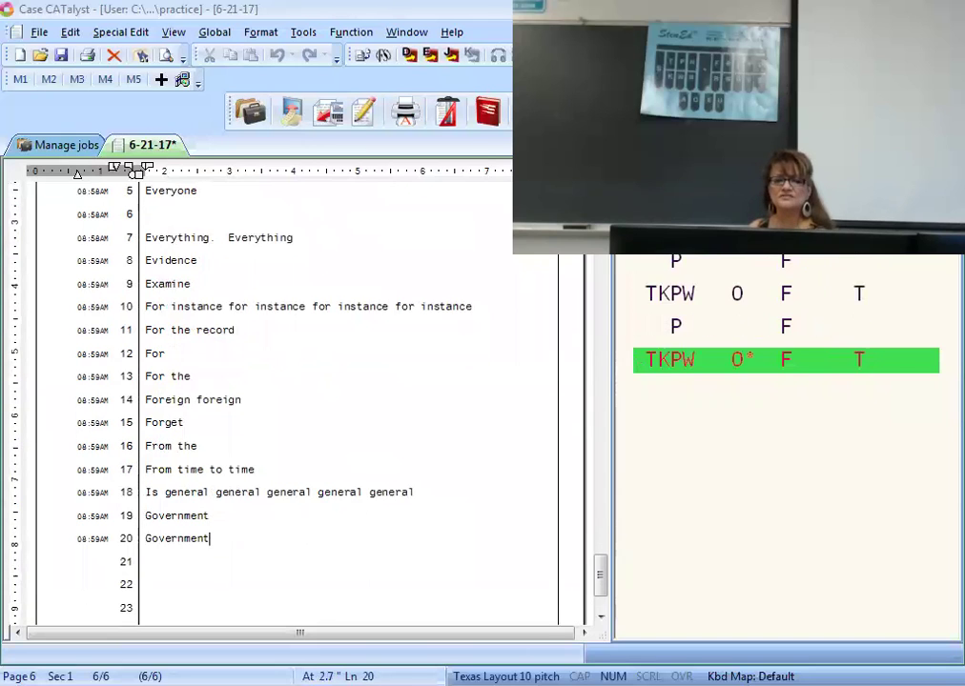
key("Return")
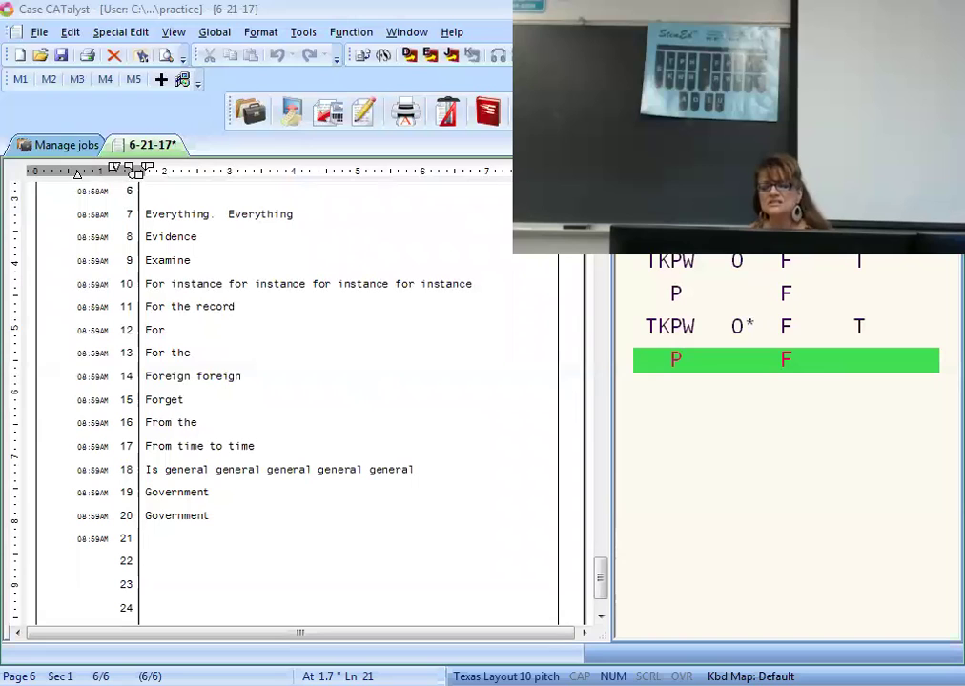
type("Guilty")
key("Return")
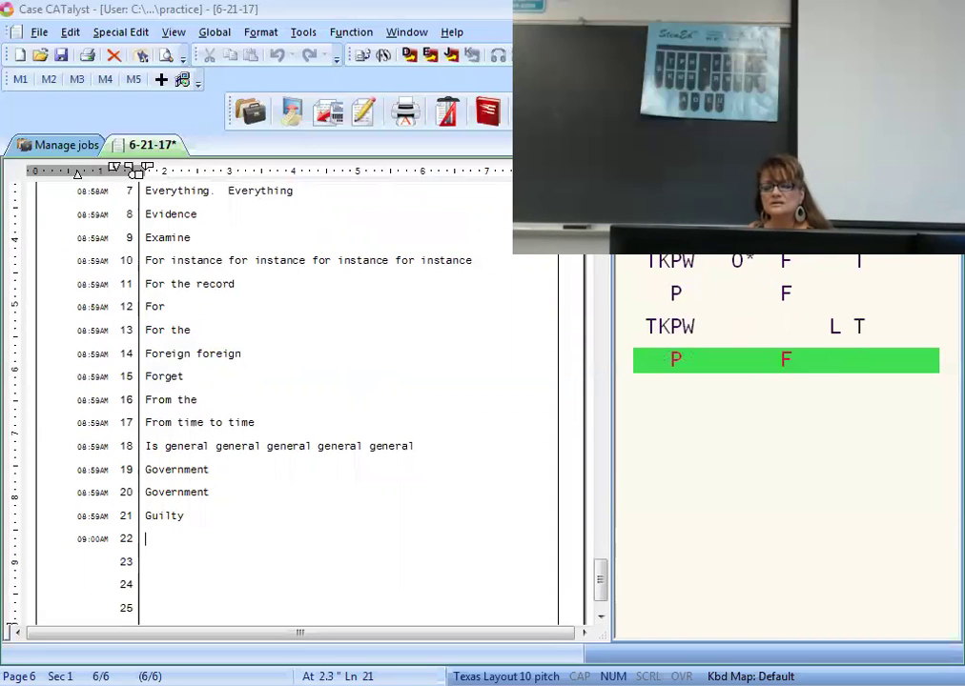
type("Guilty or innocent")
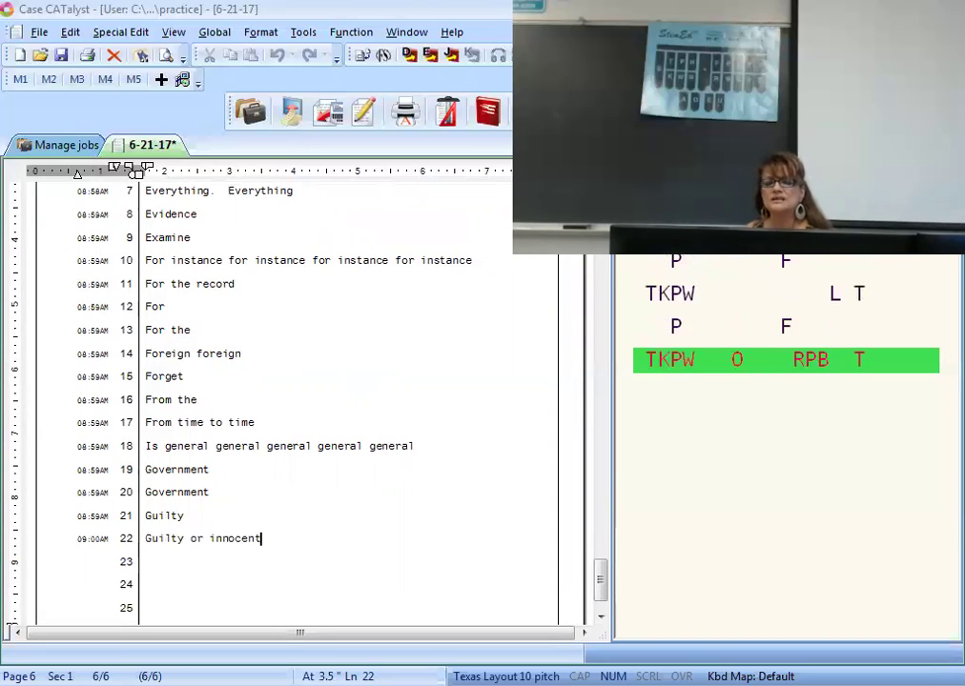
key("Return")
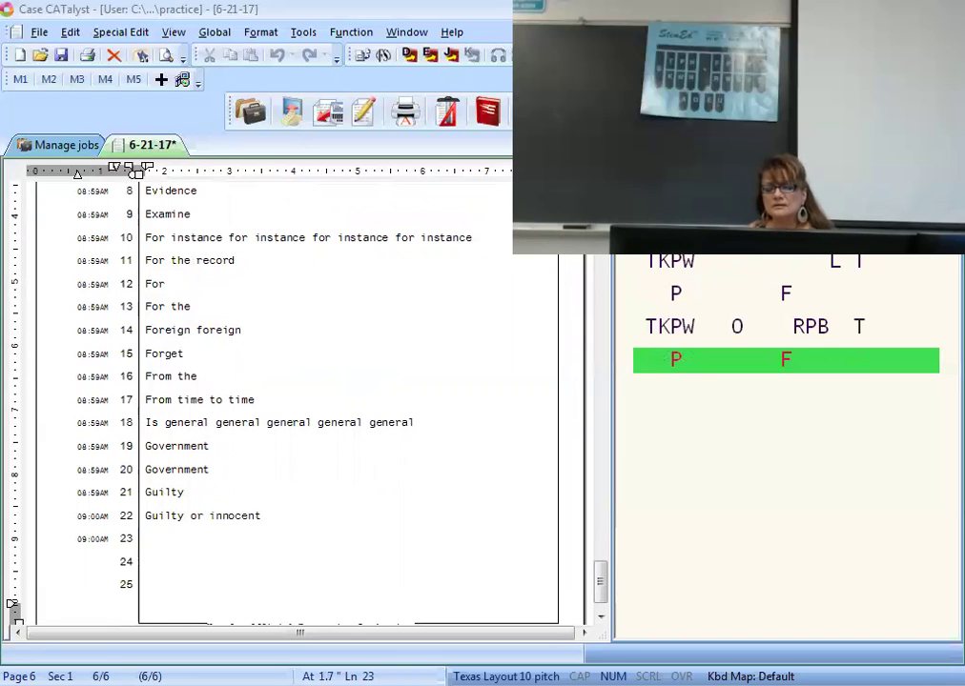
Step: Add Happening, Happenings and 'Have the' on line 25, rolling onto page 7
type("Happening")
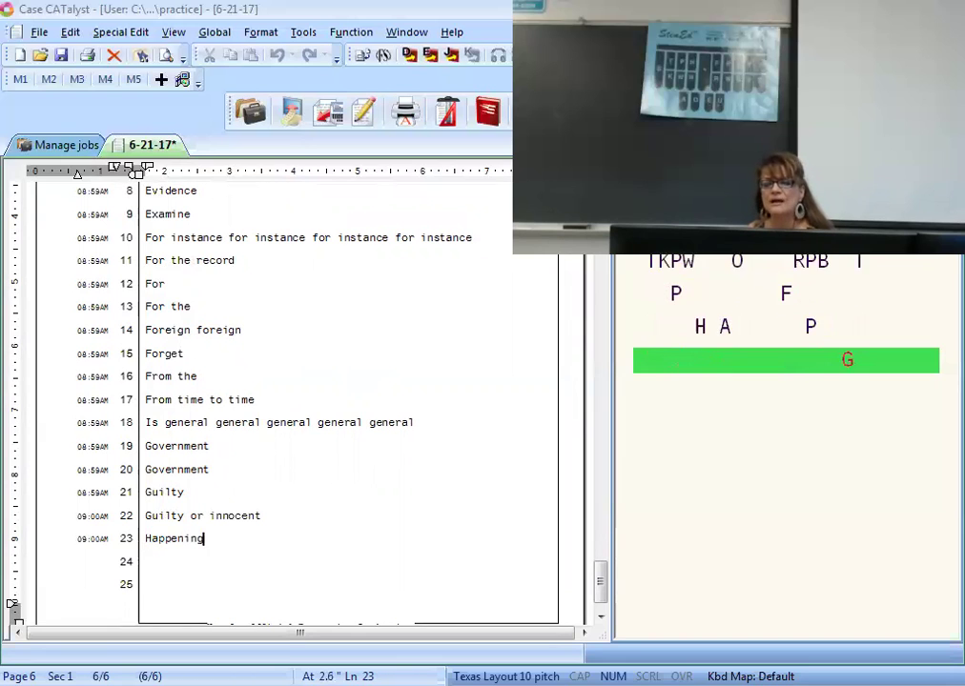
key("Return")
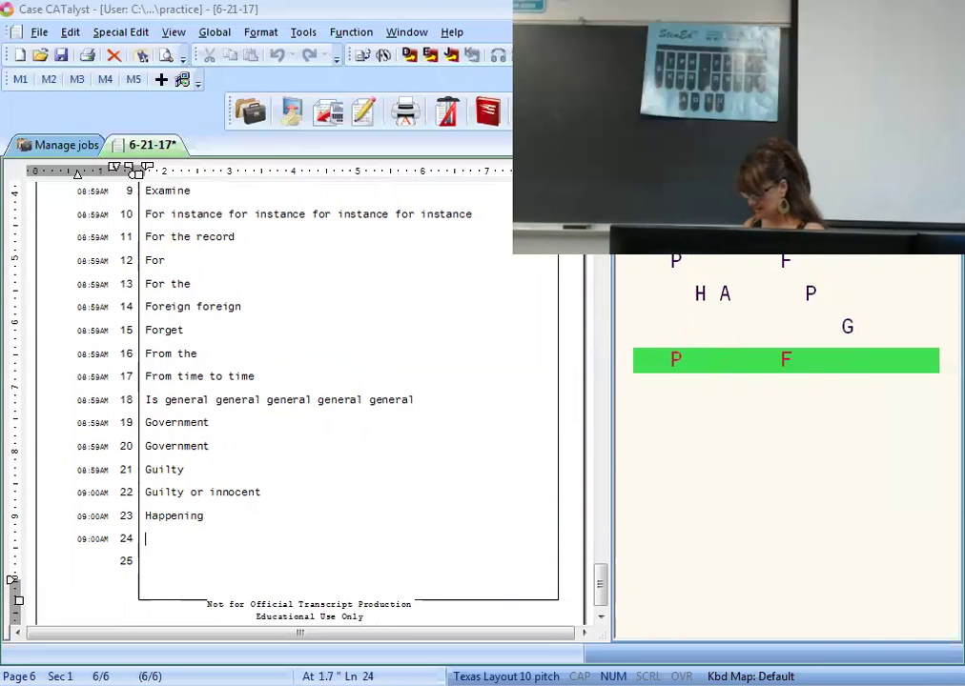
type("Happenings")
key("Return")
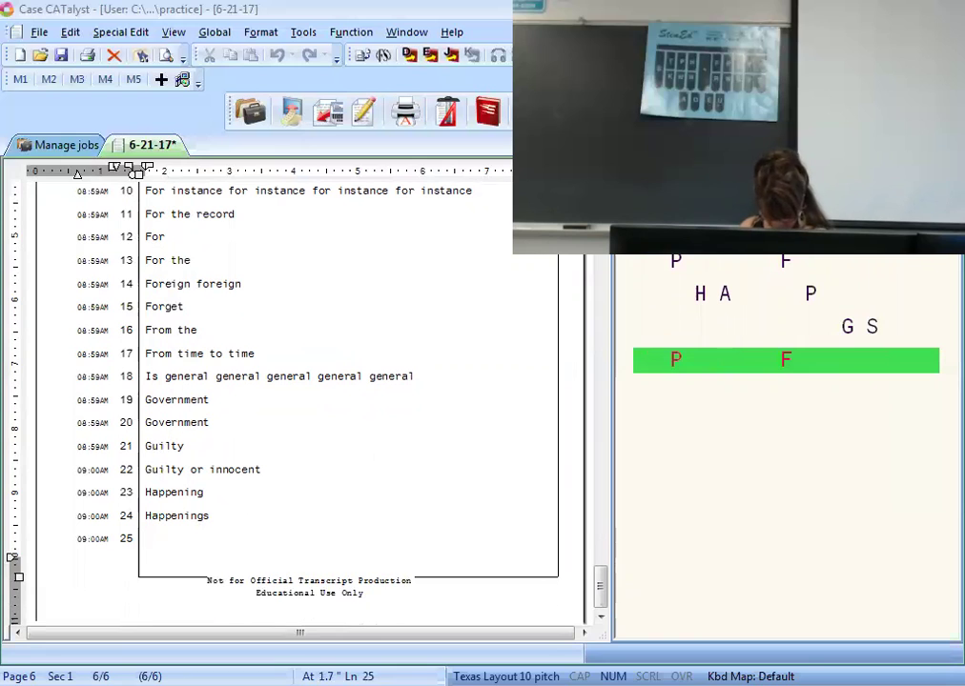
type("Have the")
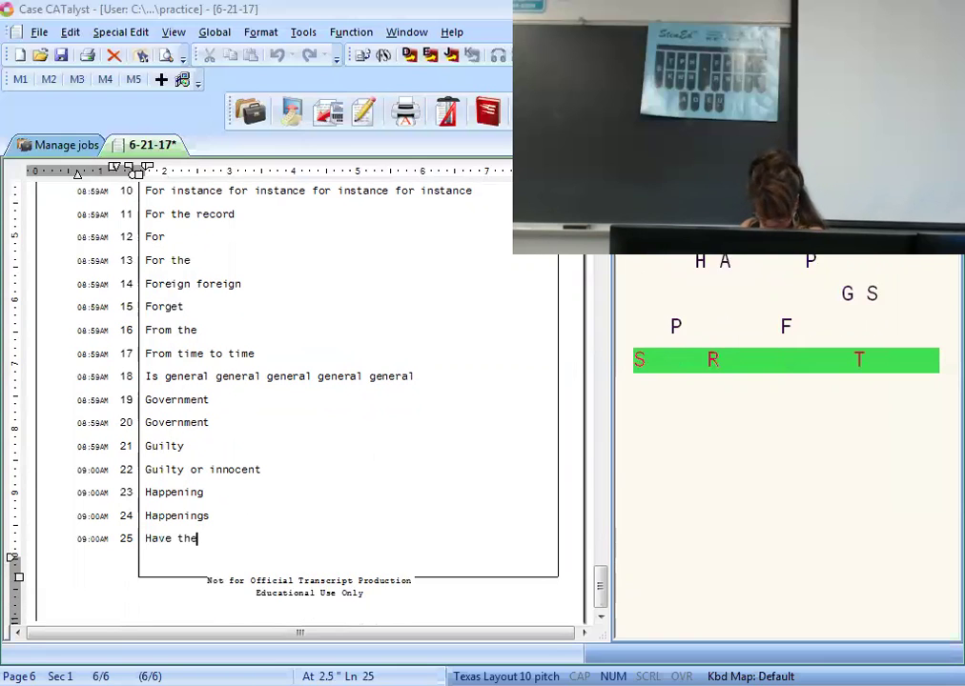
key("Return")
Step: Write 'Have. He is', 'he/she he should' and 'He was' on page 7 lines 1–3
type("Have.  He is")
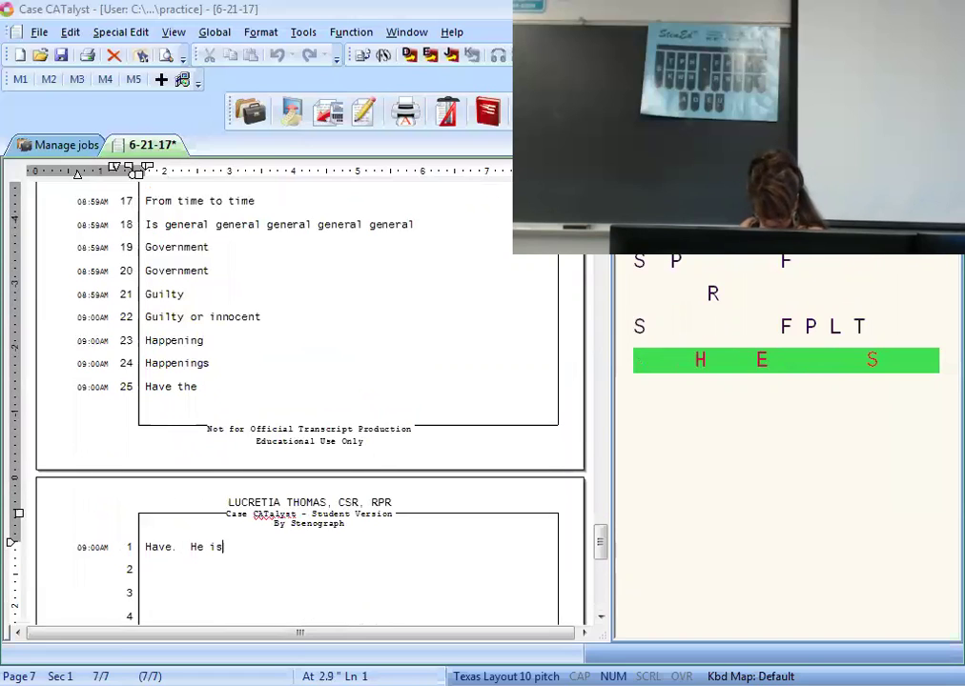
key("Return")
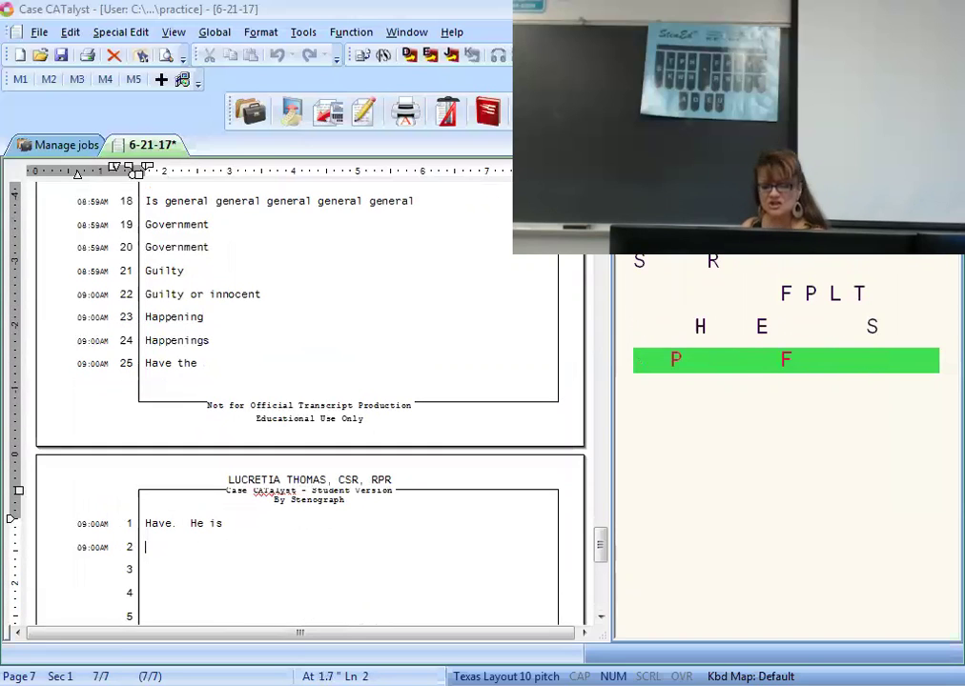
type("/-B he/she")
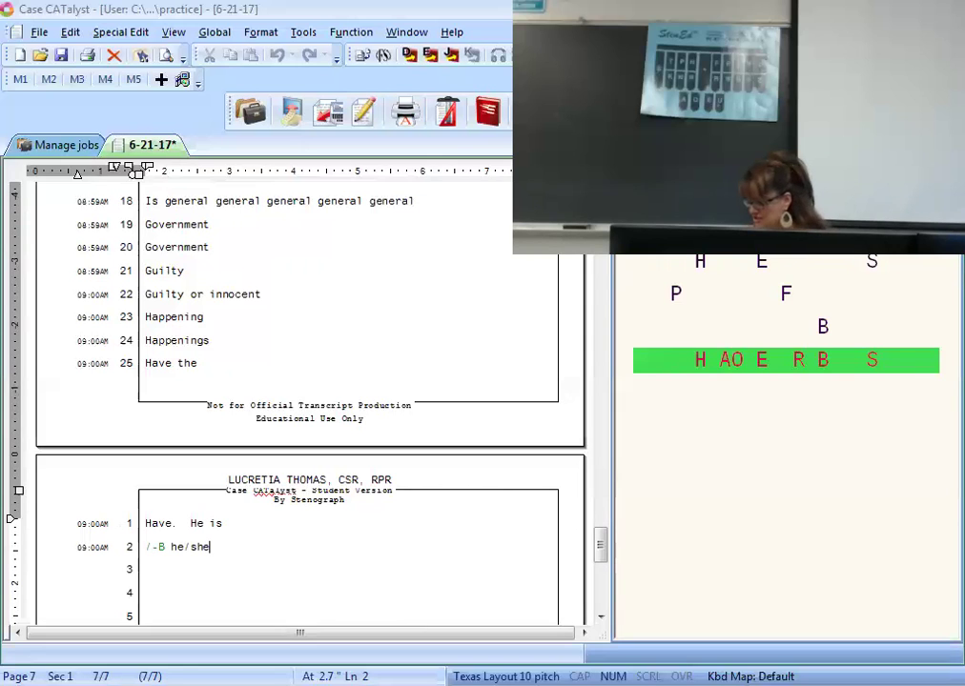
type("he should")
key("Return")
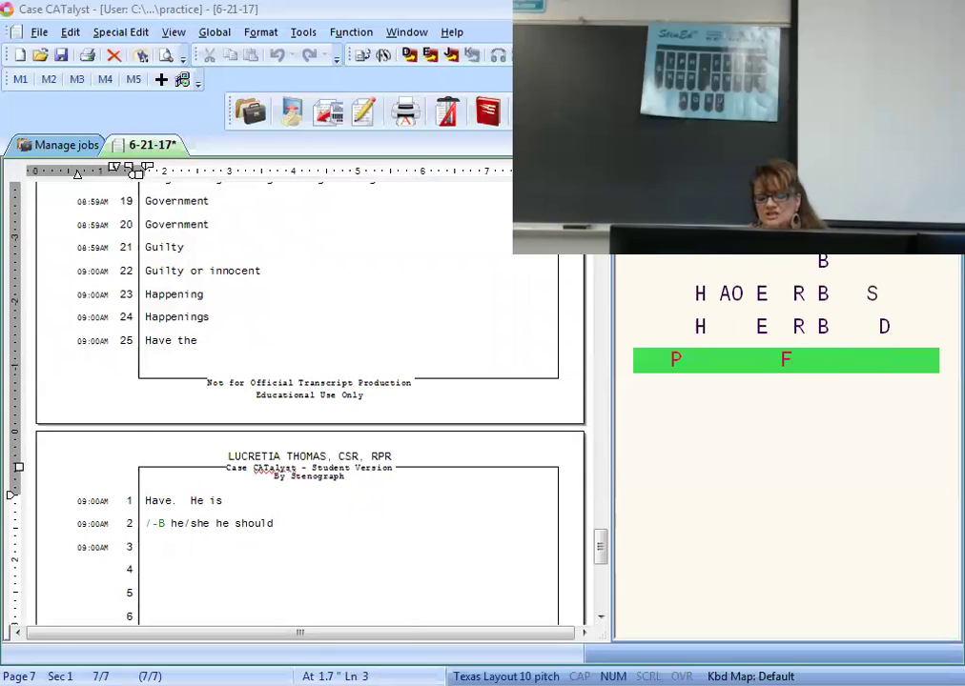
type("He was")
key("Return")
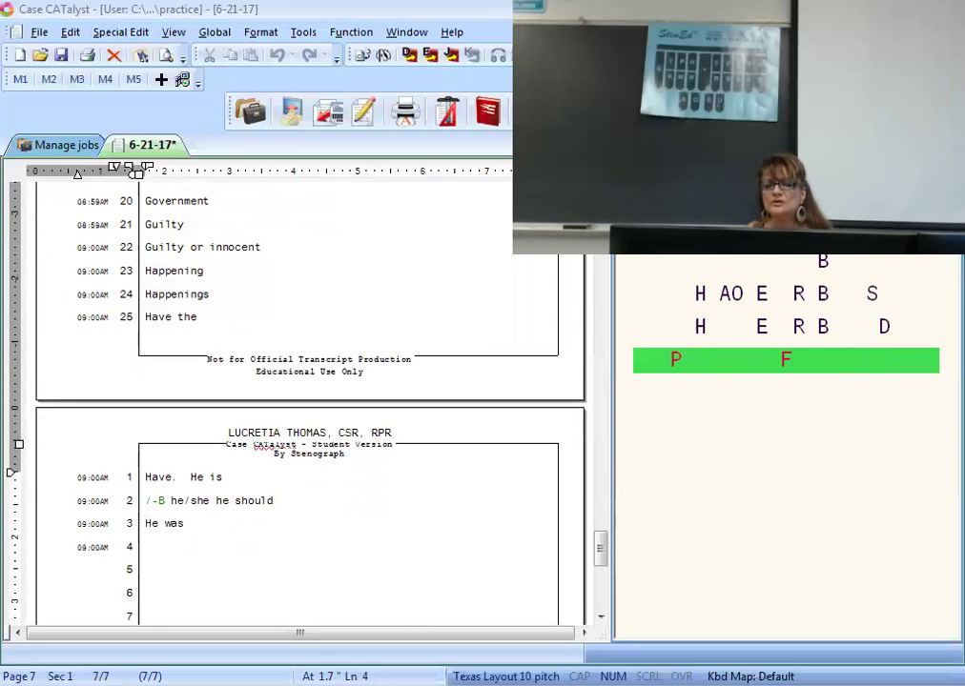
Step: Add the hearing/help line and Homicide, plus an extra new line
type("Hearing")
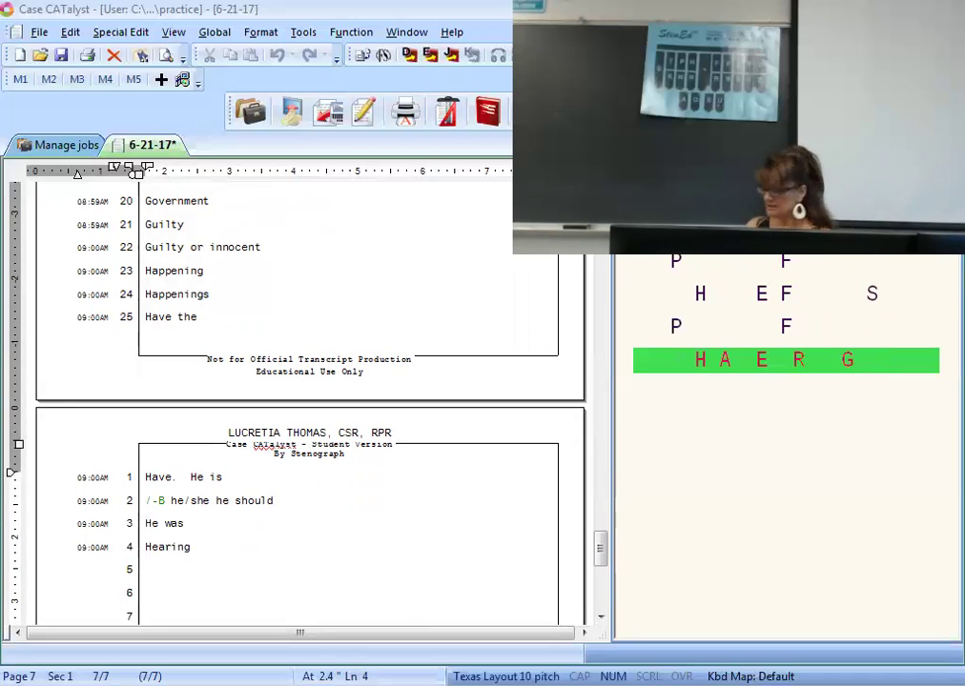
type(" hear hearing hearing hearing")
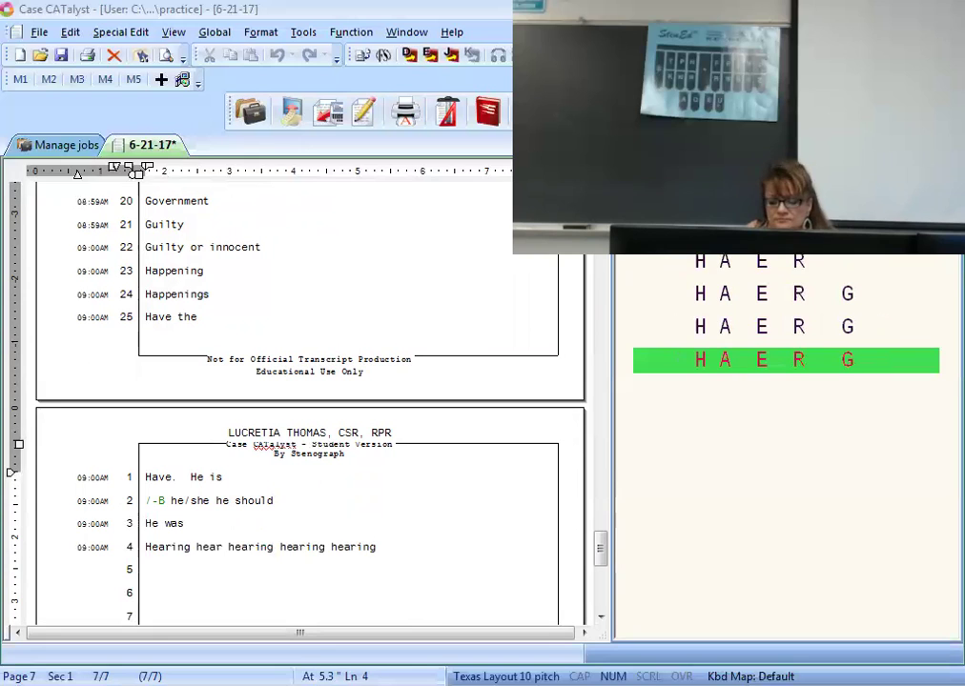
type(" help")
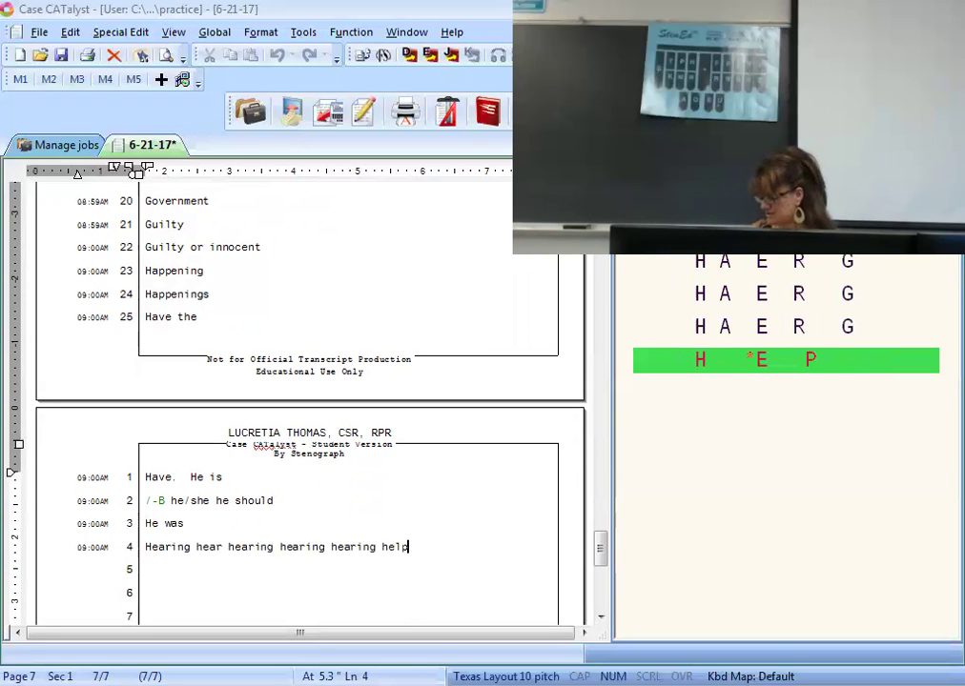
key("Return")
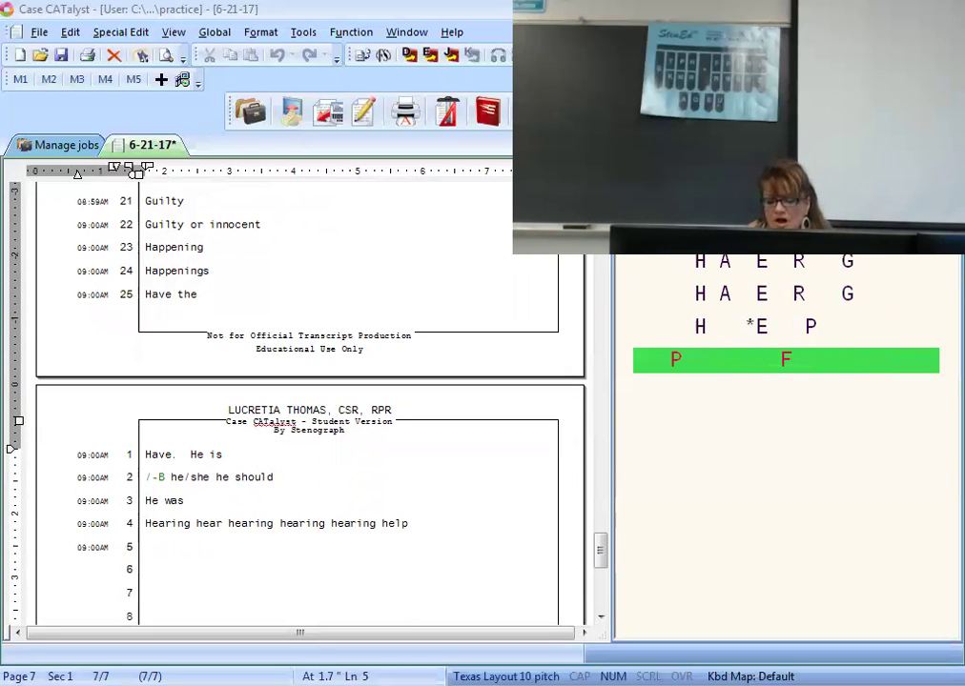
type("Homicide")
key("Return")
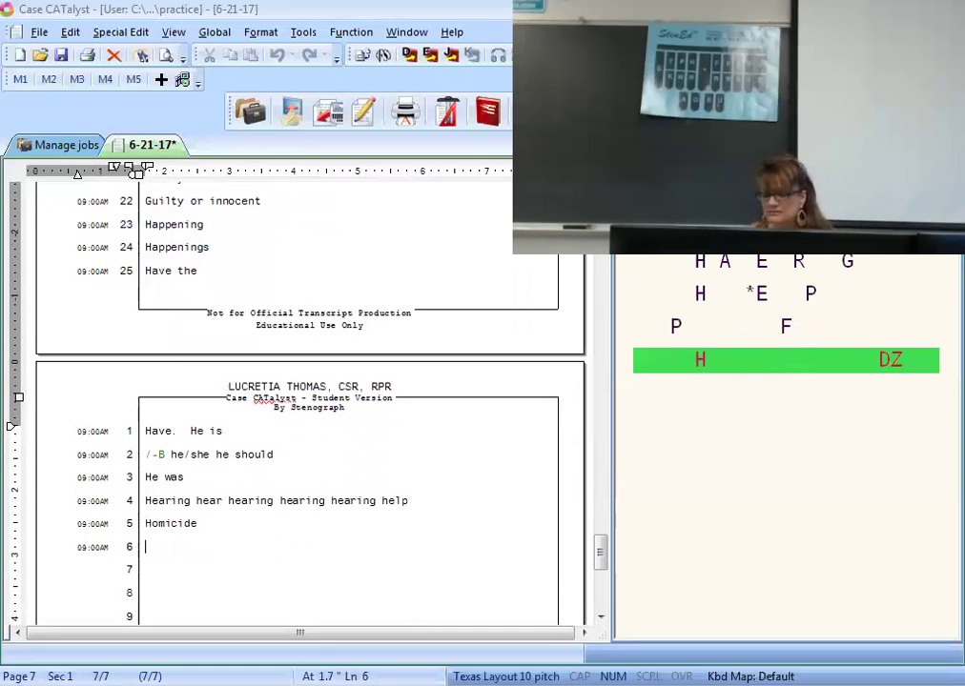
key("Return")
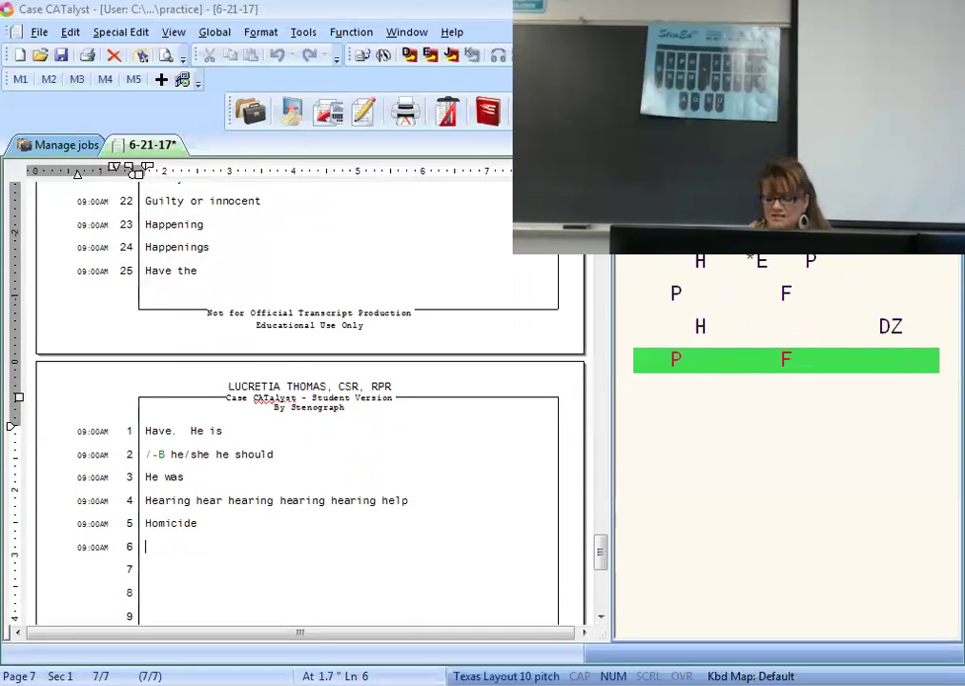
Step: Add Hospital and 'How many', starting line 8
type("Hospital")
key("Return")
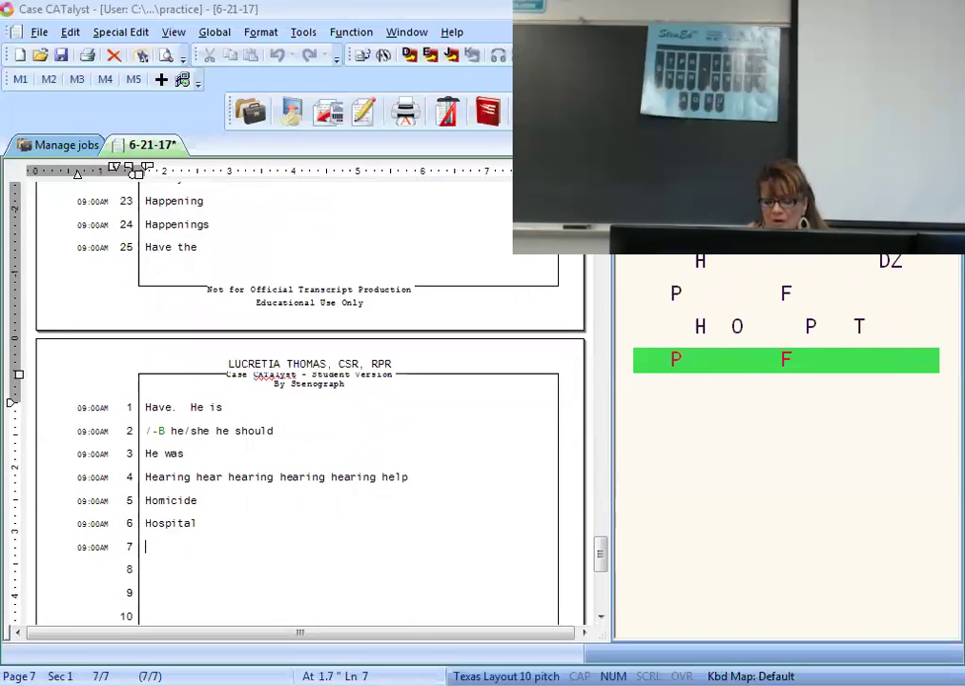
type("How many")
key("Return")
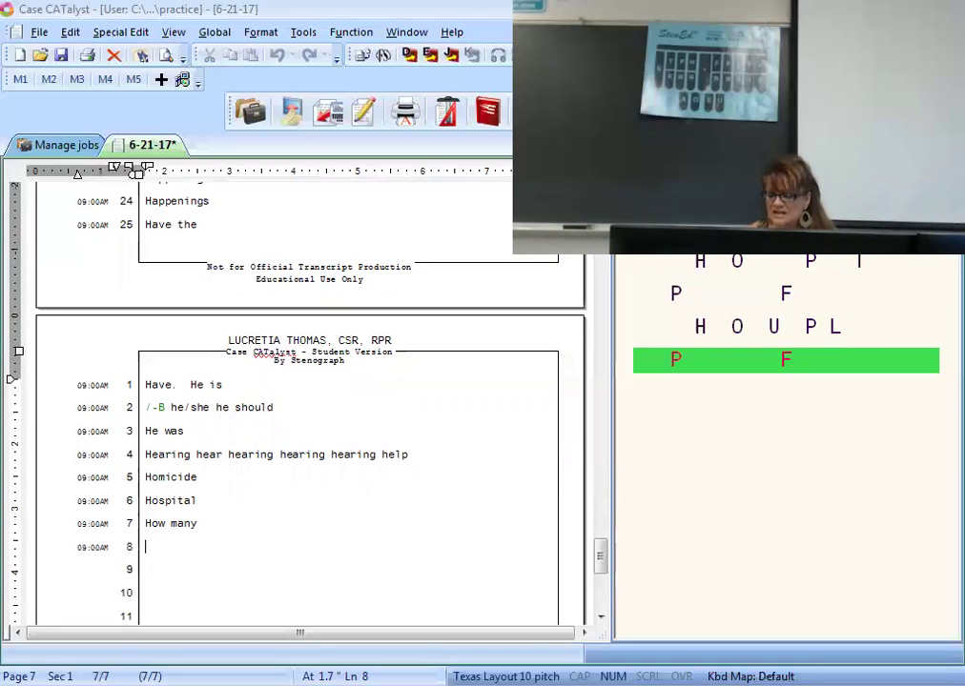
Step: Write the repeated 'I was'/'idea' line, Ideas and 'If I could' on page 7
type("I was I was I was I was I was I was")
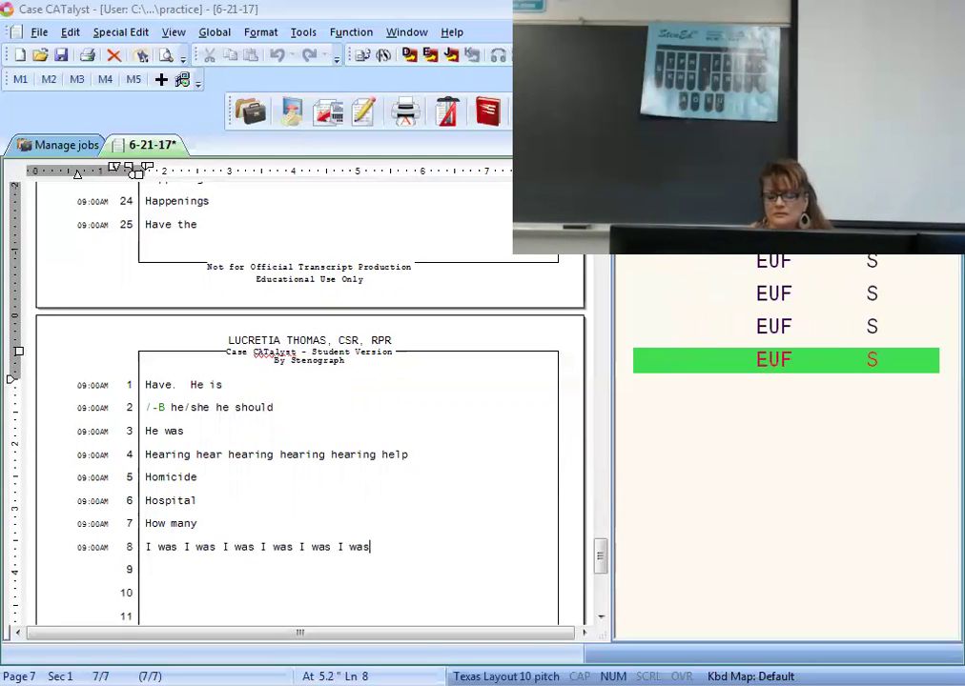
type(" I was I was I was I was")
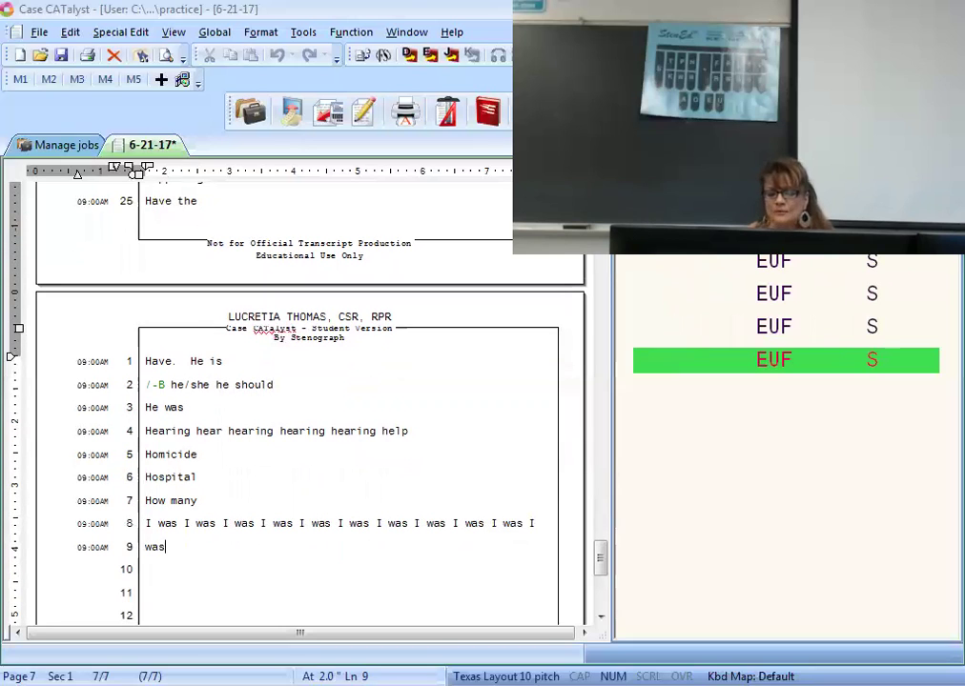
type(" idea idea idea idea idea")
key("Return")
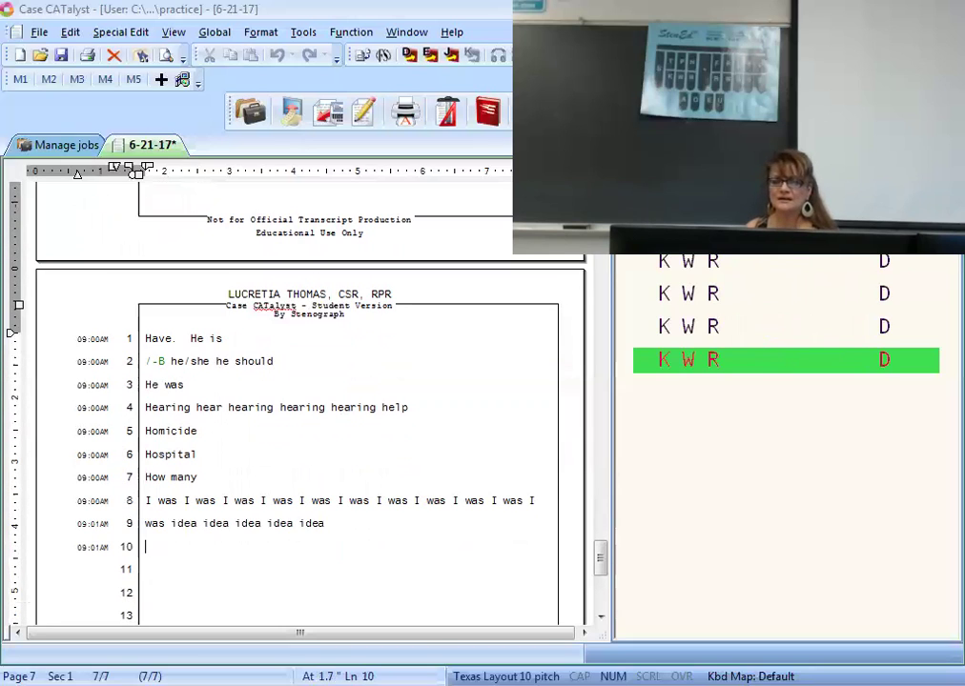
type("Ideas")
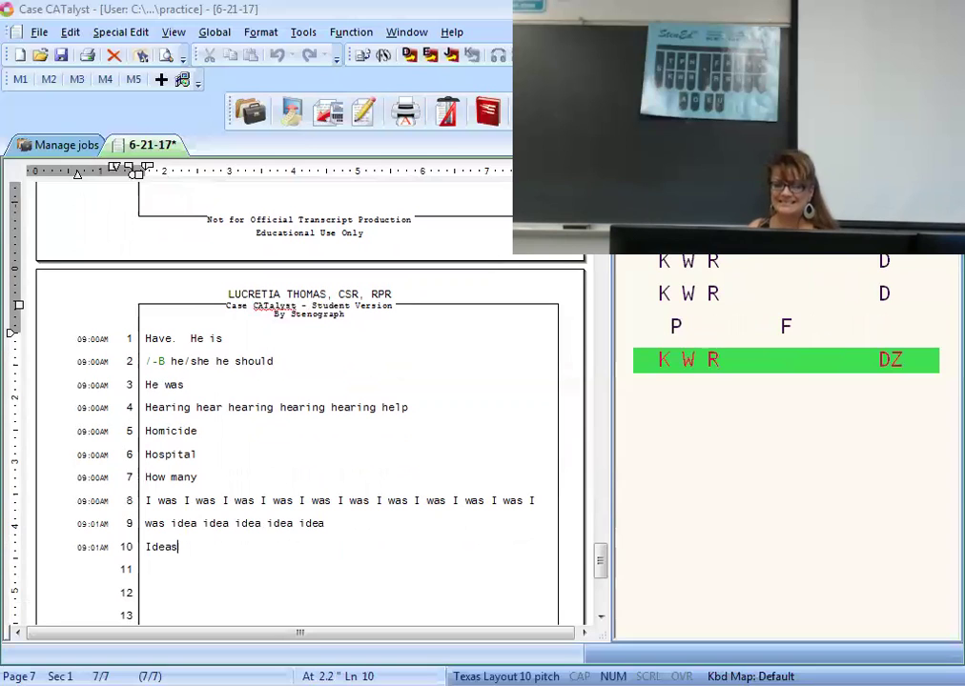
key("Return")
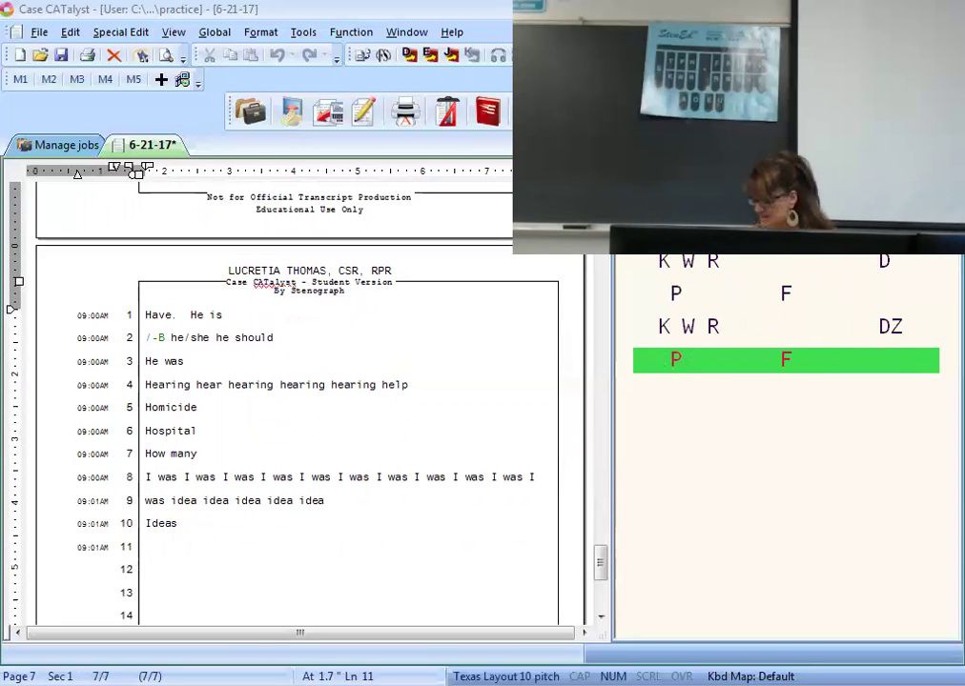
type("If if if.")
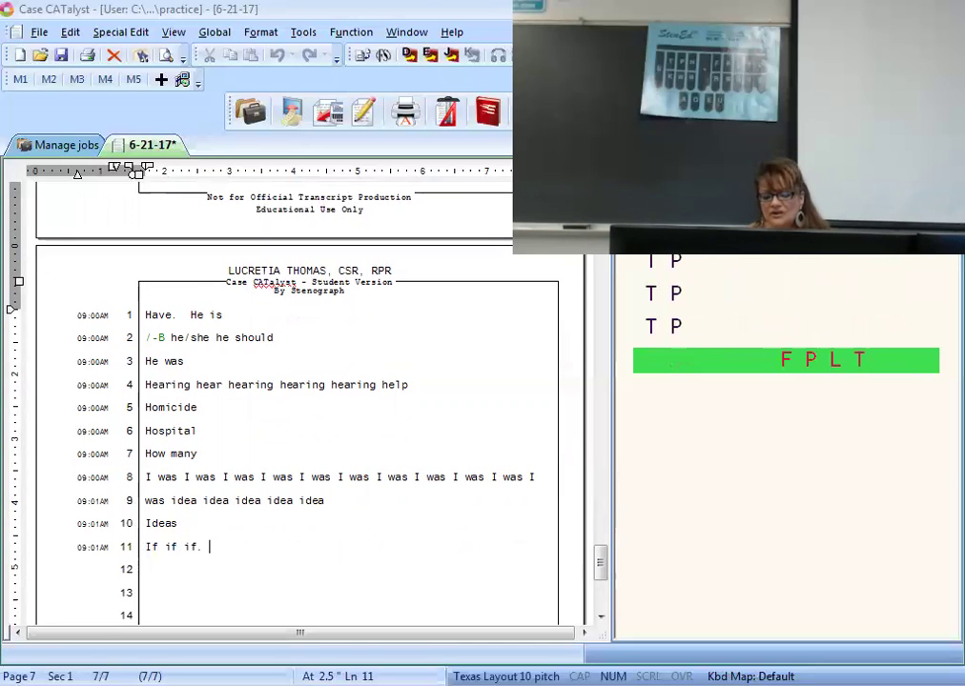
type("  If I could")
key("Return")
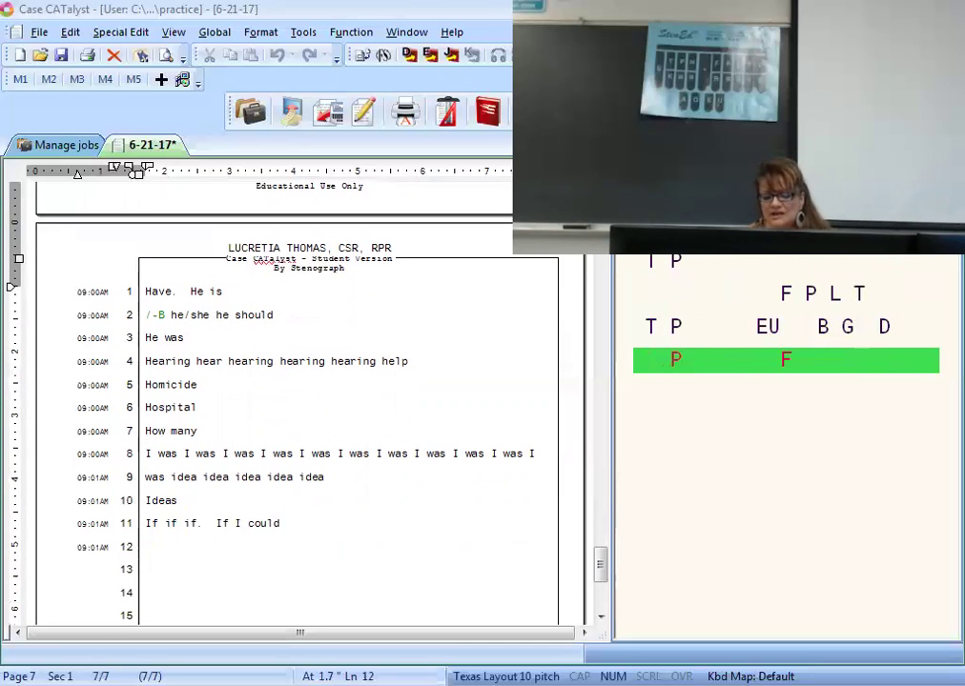
Step: Add 'If the', 'If you can' and Important on their own lines
type("If the")
key("Return")
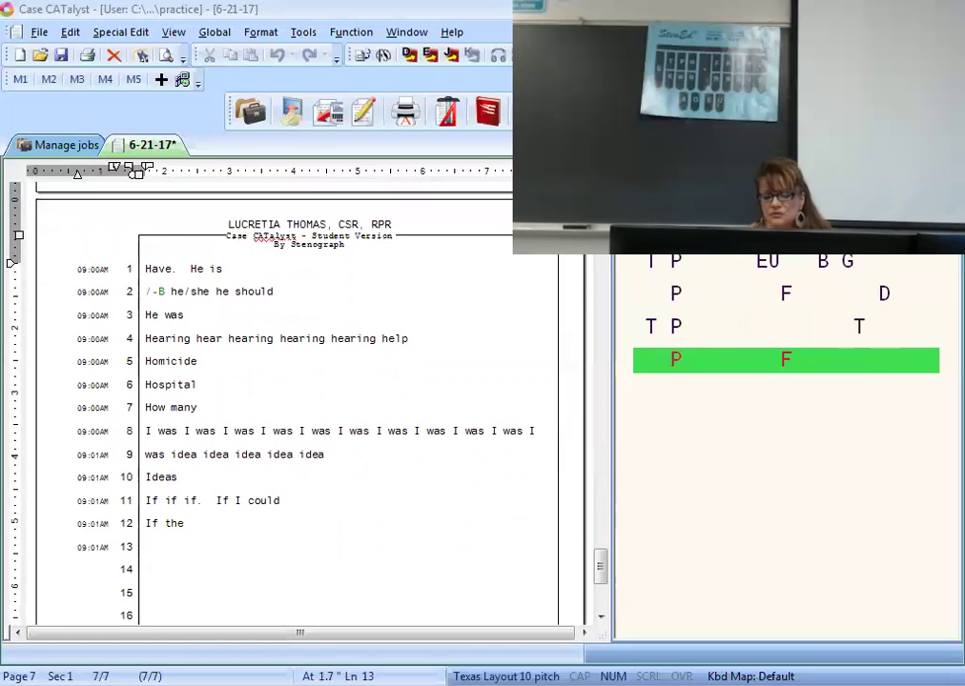
type("If you can")
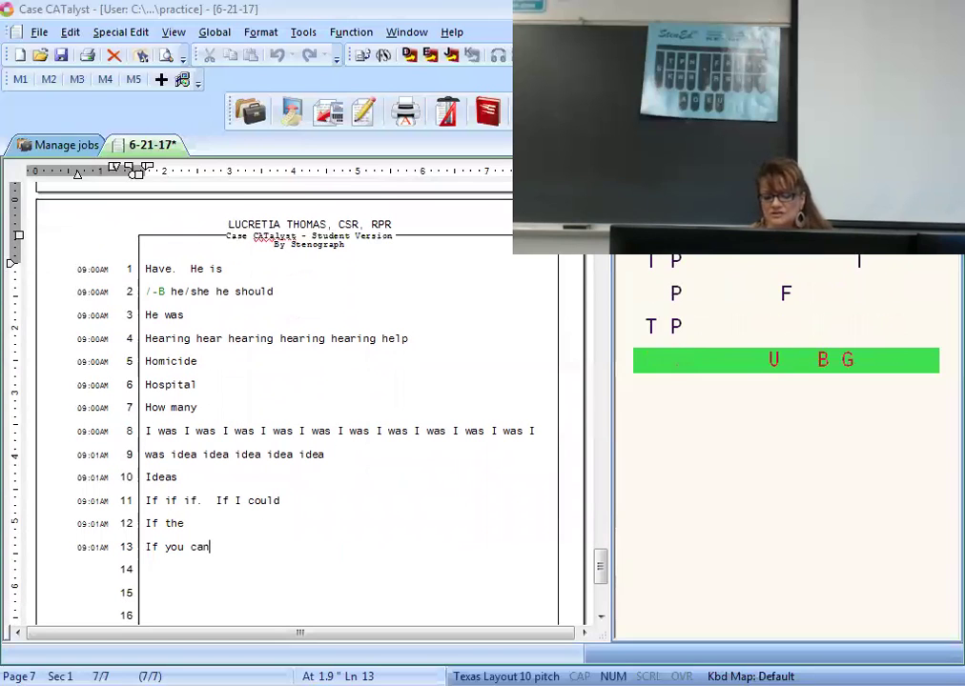
key("Return")
type("Important")
key("Return")
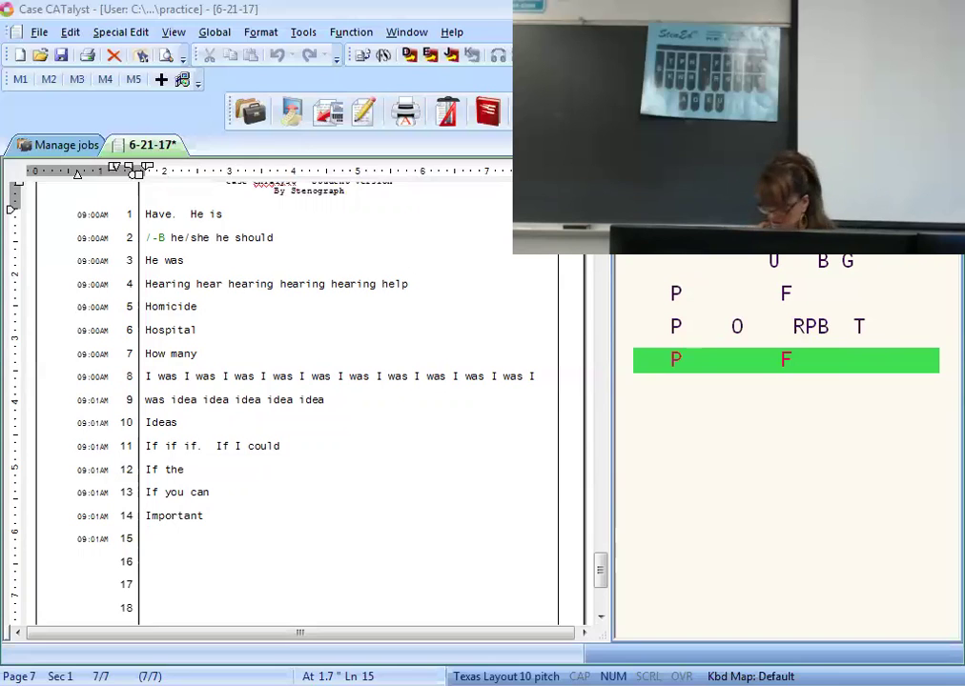
Step: Add In, 'In order to. In spite of' and 'In the'
type("In")
key("Return")
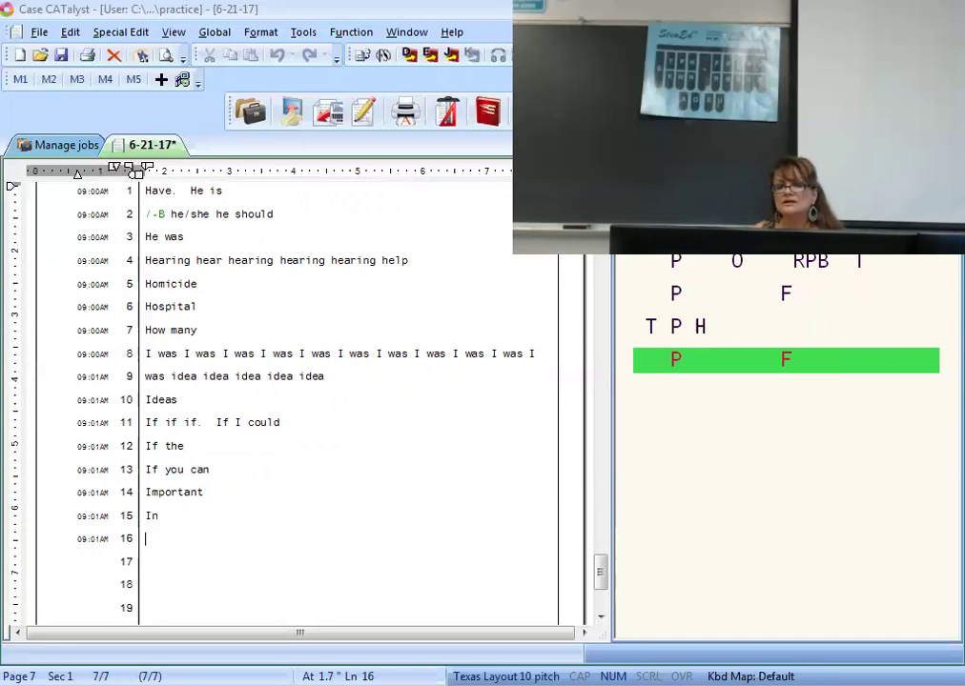
type("In order to. ")
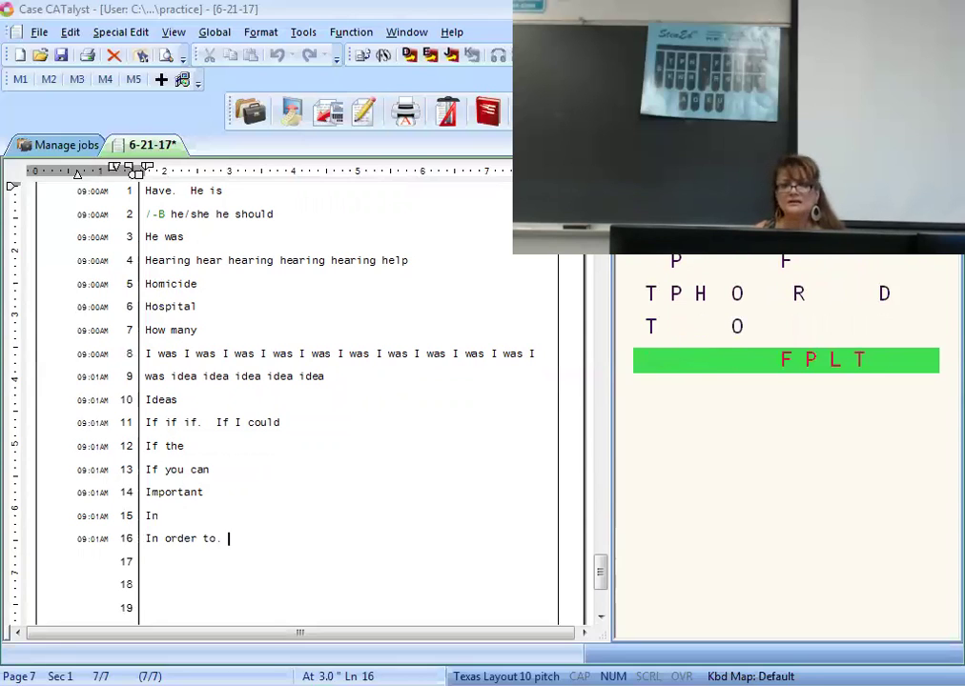
type(" In spite of")
key("Return")
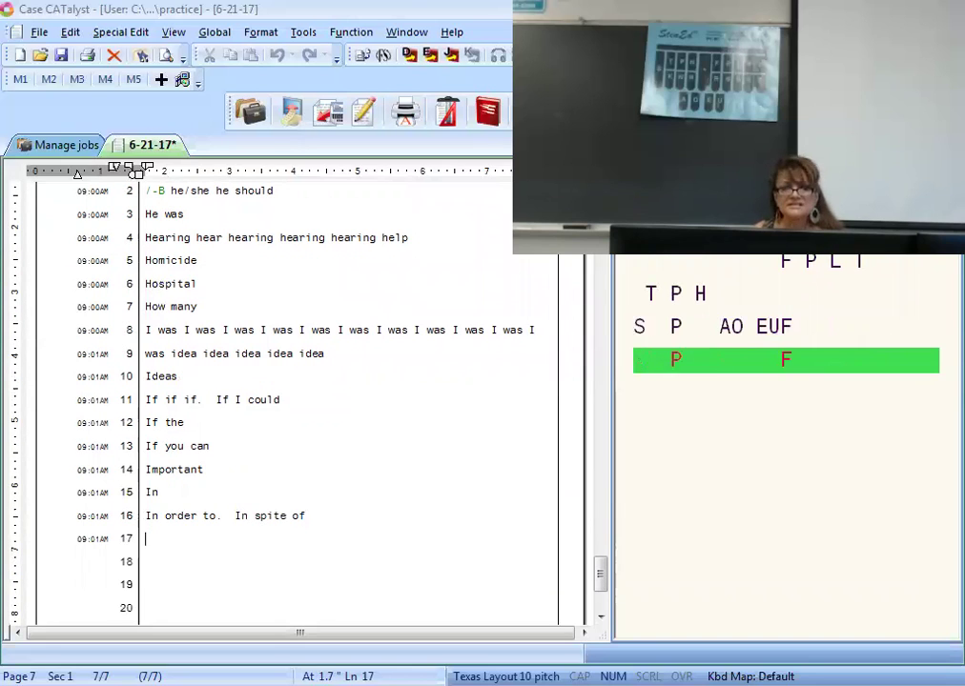
type("In the")
key("Return")
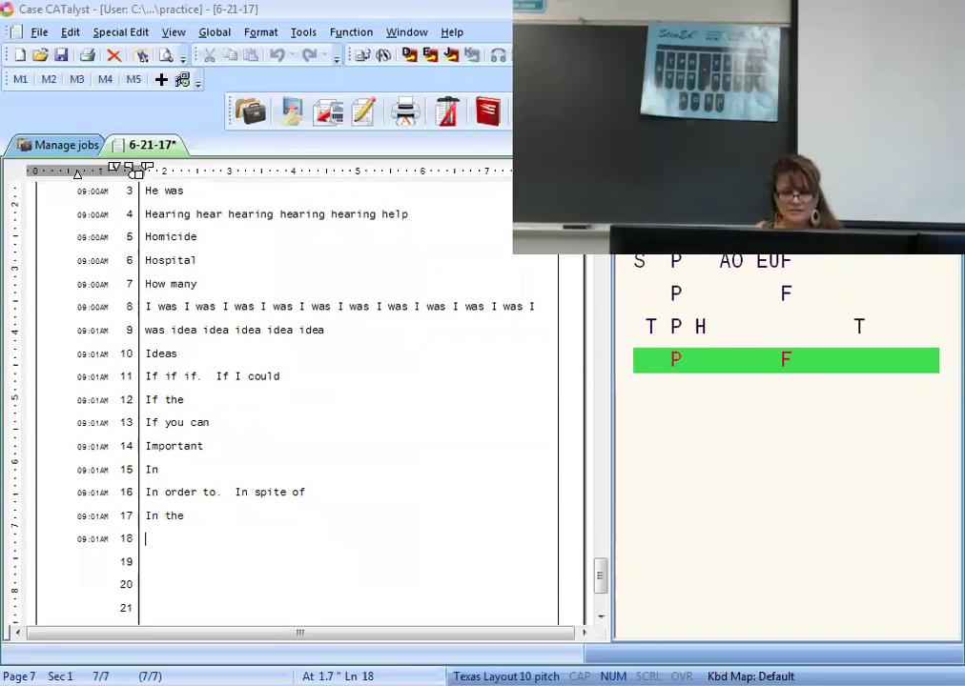
Step: Add Income, another 'In the' and Information, reaching line 21
type("Income")
key("Return")
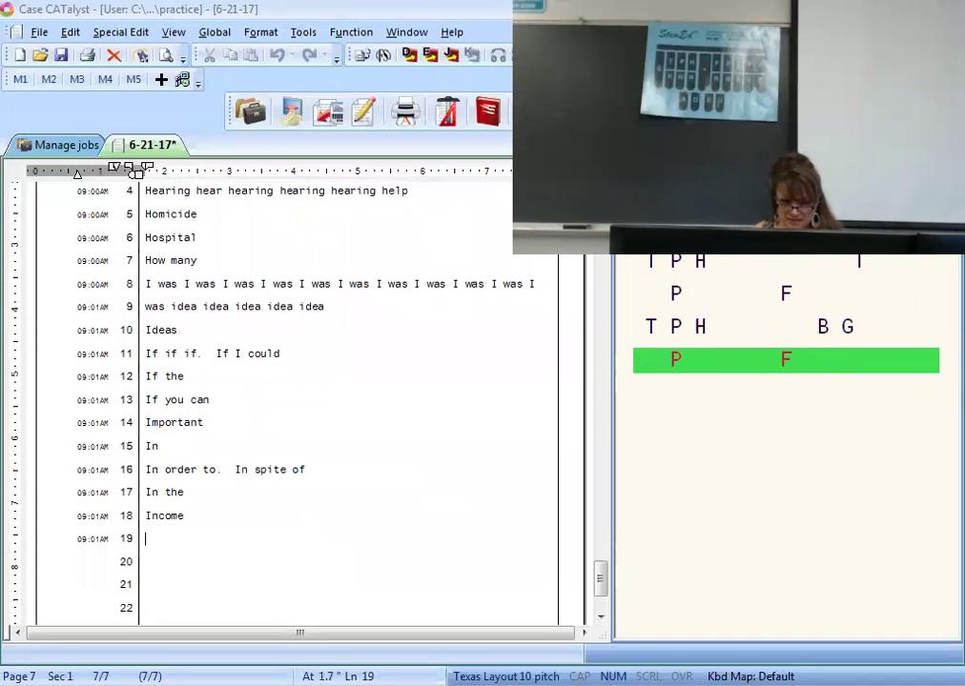
type("In the")
key("Return")
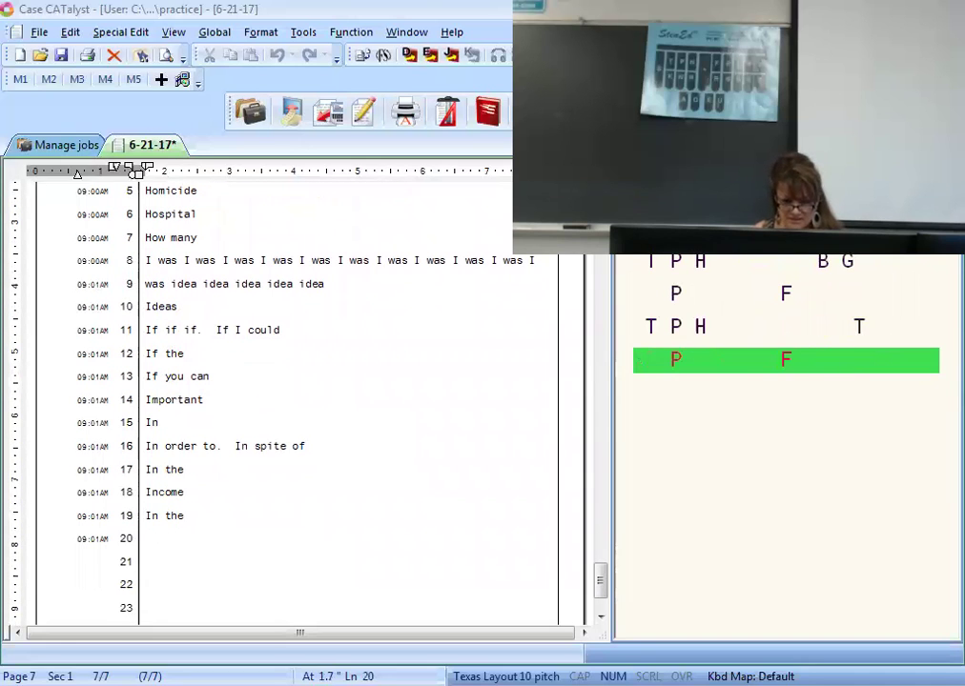
type("Information")
key("Return")
Step: Write innocent, Inspect, Instruction and 'S interest' on lines 21–24
type("Inform inform")
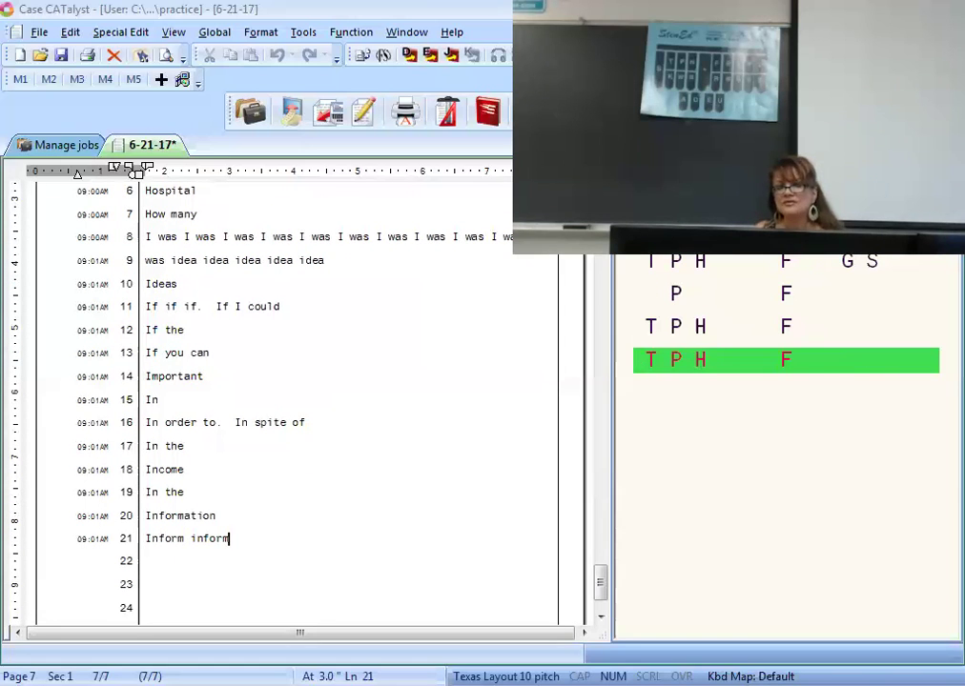
type(" information")
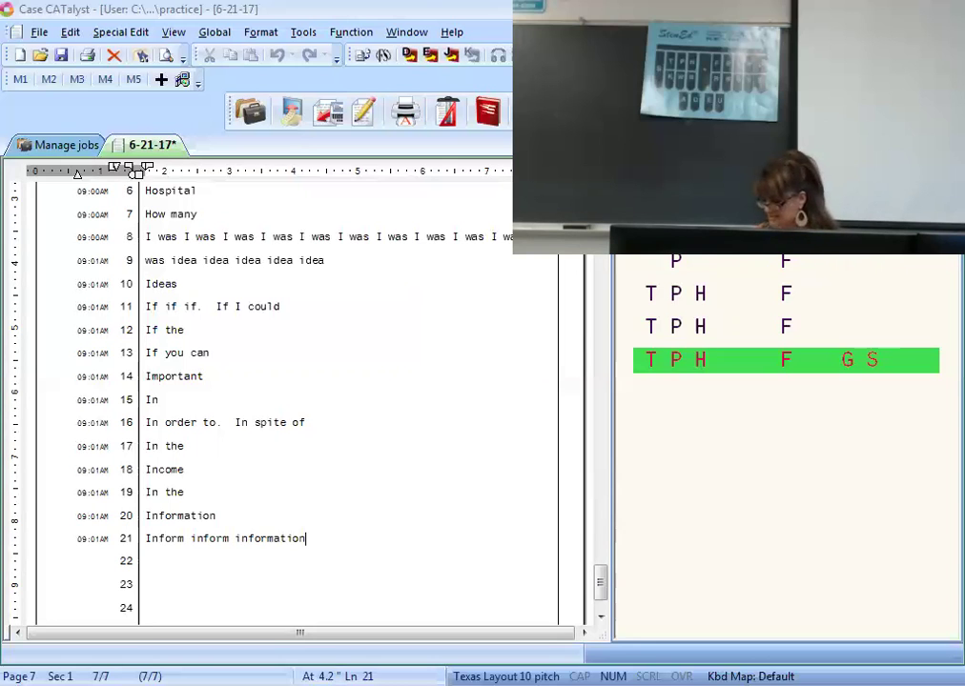
type(" innocent")
key("Return")
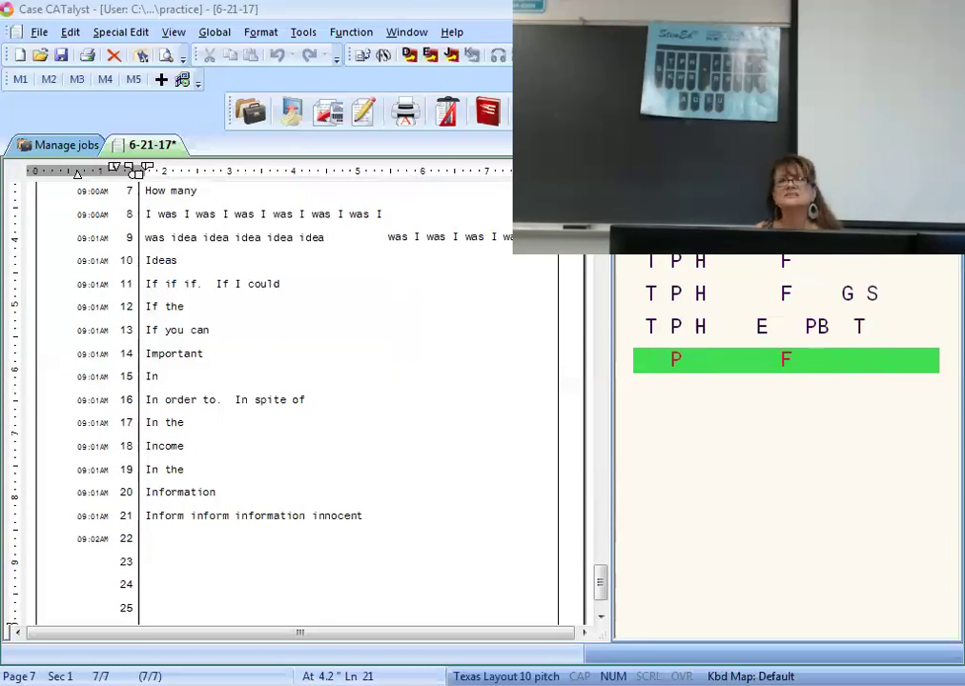
type("Inspect")
key("Return")
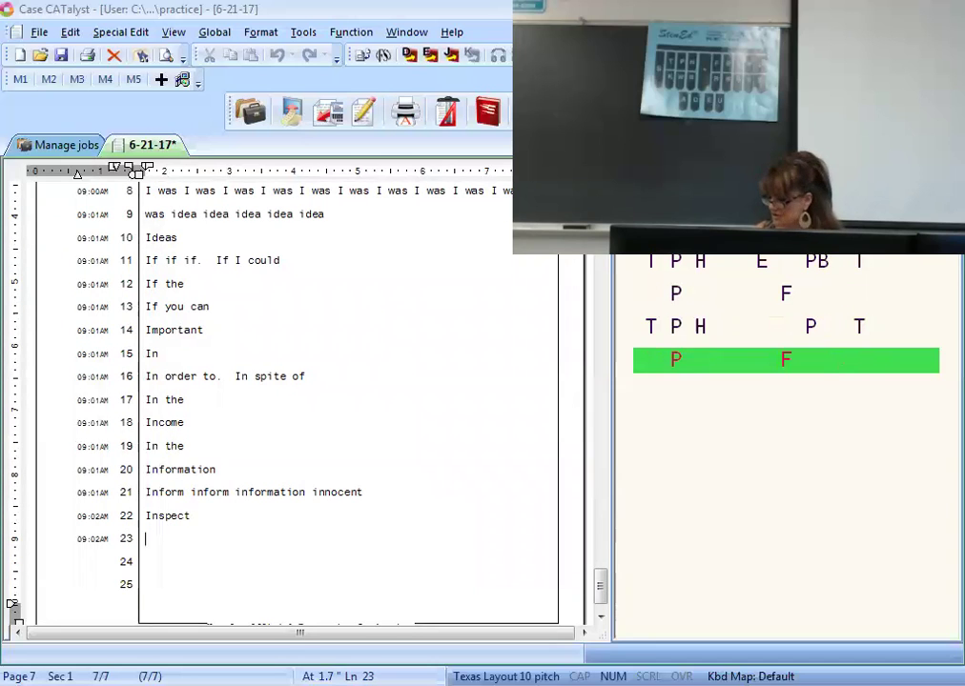
type("Instruction")
key("Return")
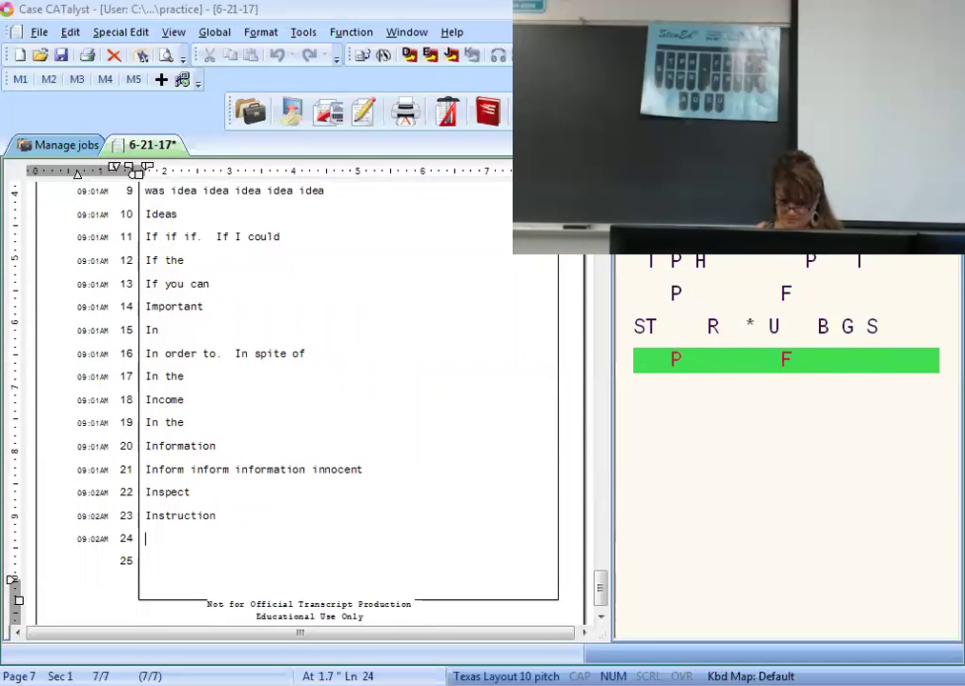
type("S")
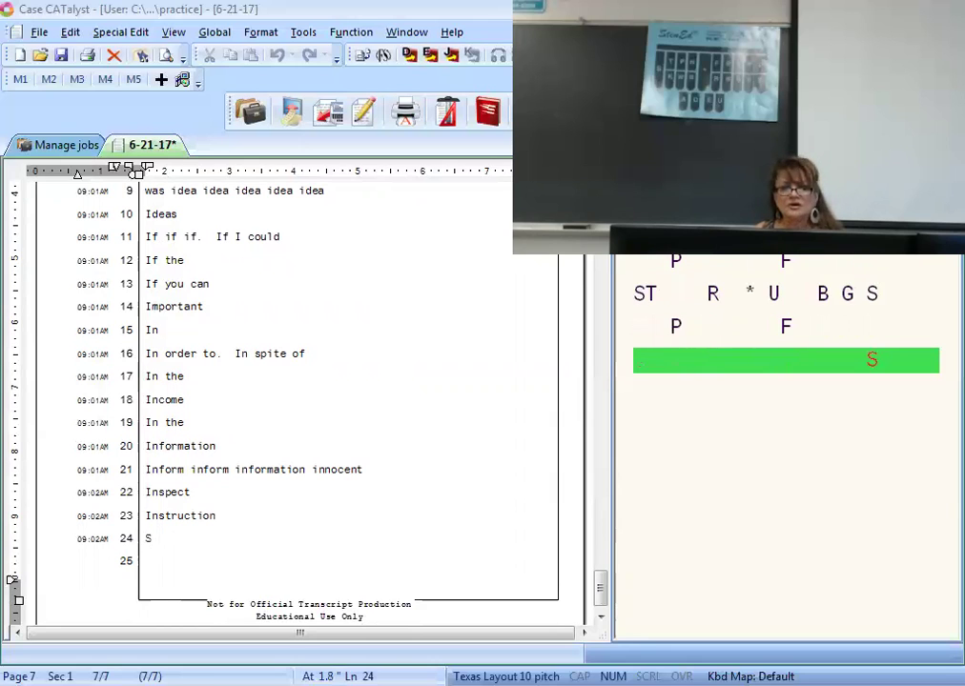
type(" interest")
key("Return")
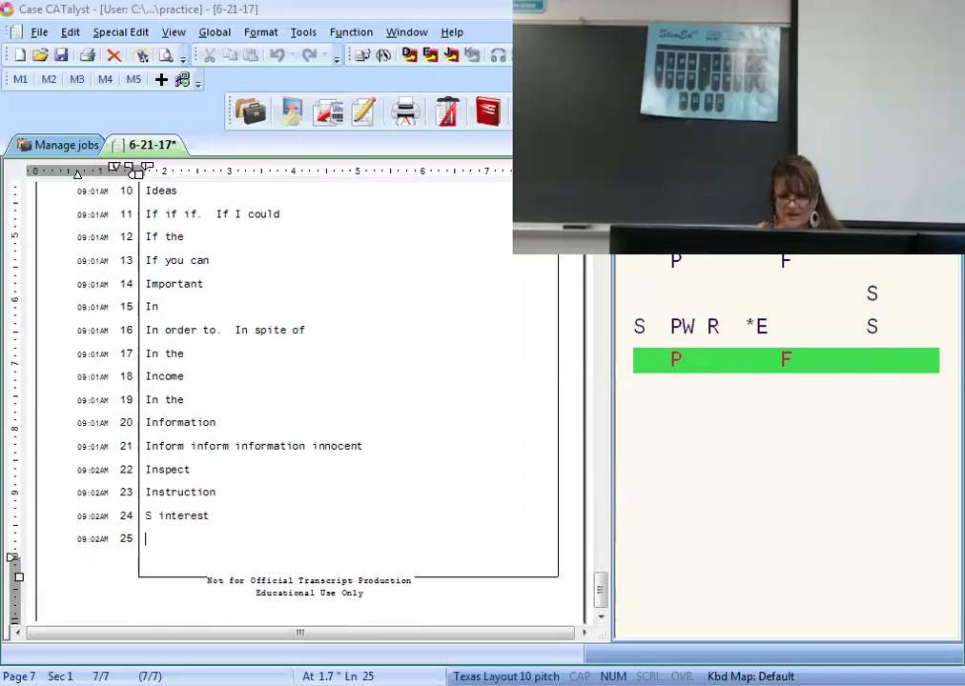
Step: End page 7 with Involve, then write 'It can' and 'It is' on page 8
type("Involve.  Involve")
key("Return")
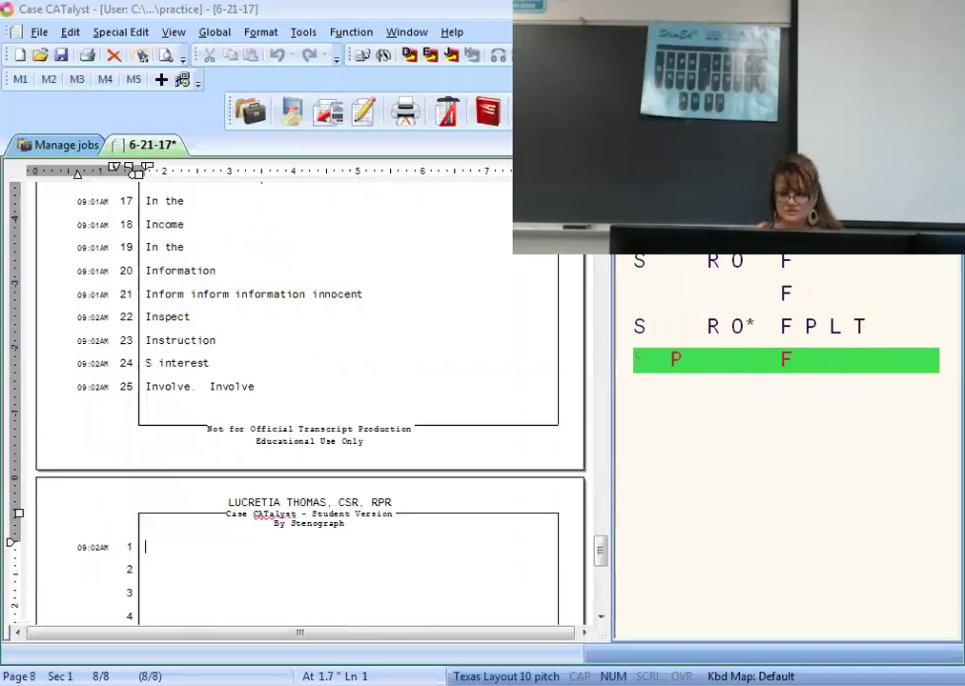
type("If")
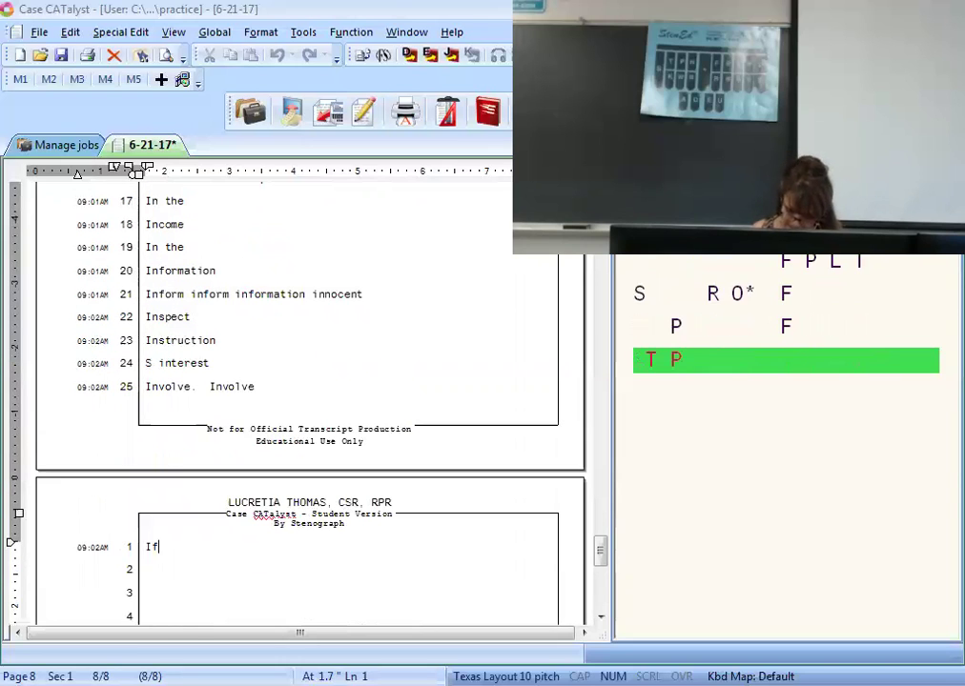
type(" is.  It can")
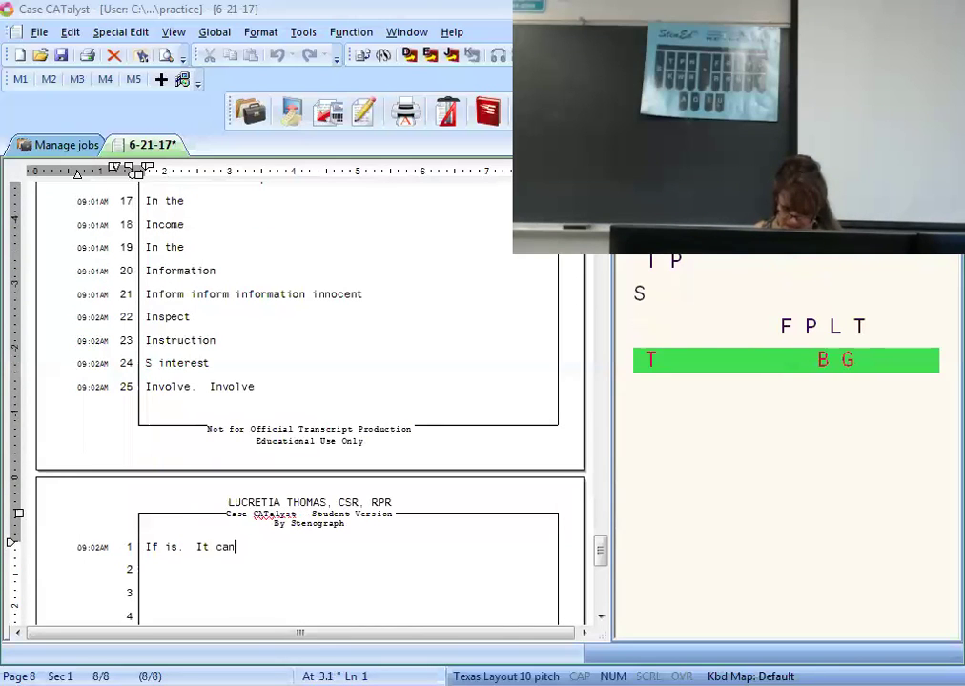
key("Return")
type("It is")
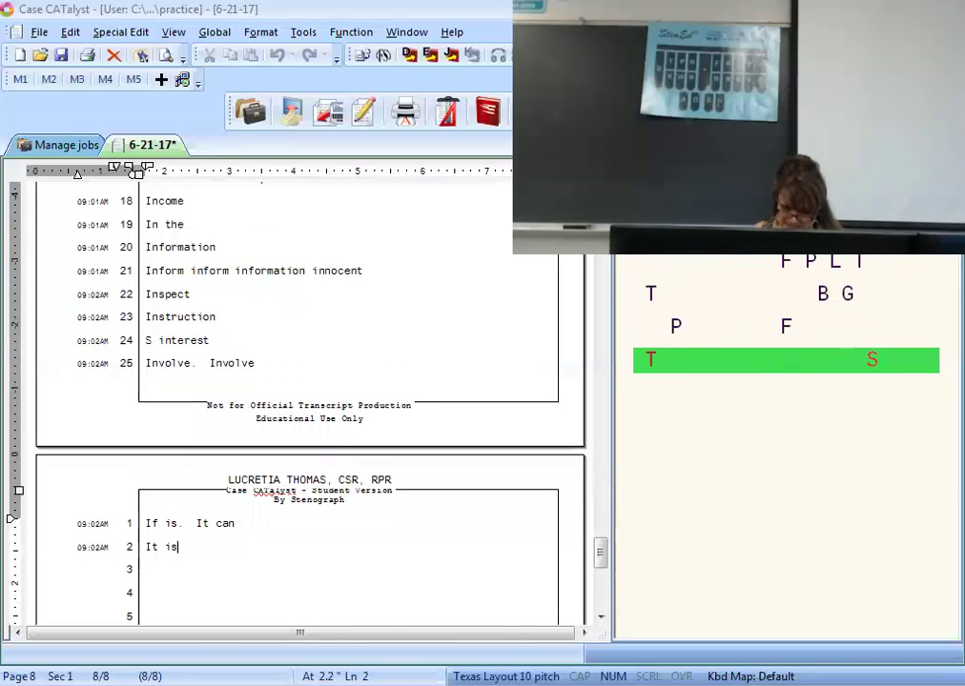
key("Return")
Step: Add 'It was', 'It would be' and Juror on their own lines
type("It was")
key("Return")
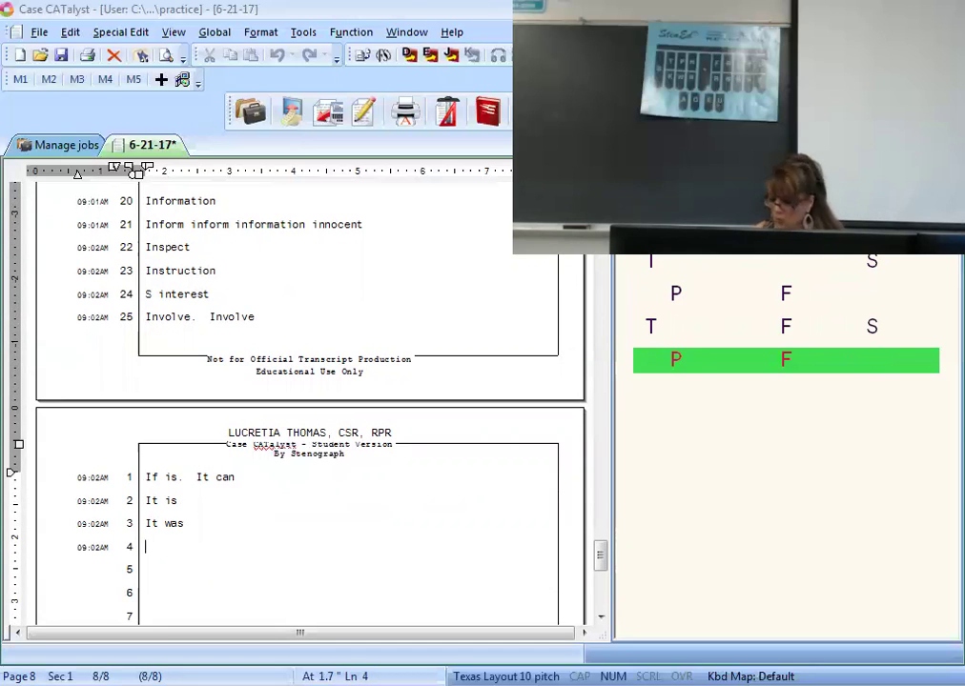
type("It would be")
key("Return")
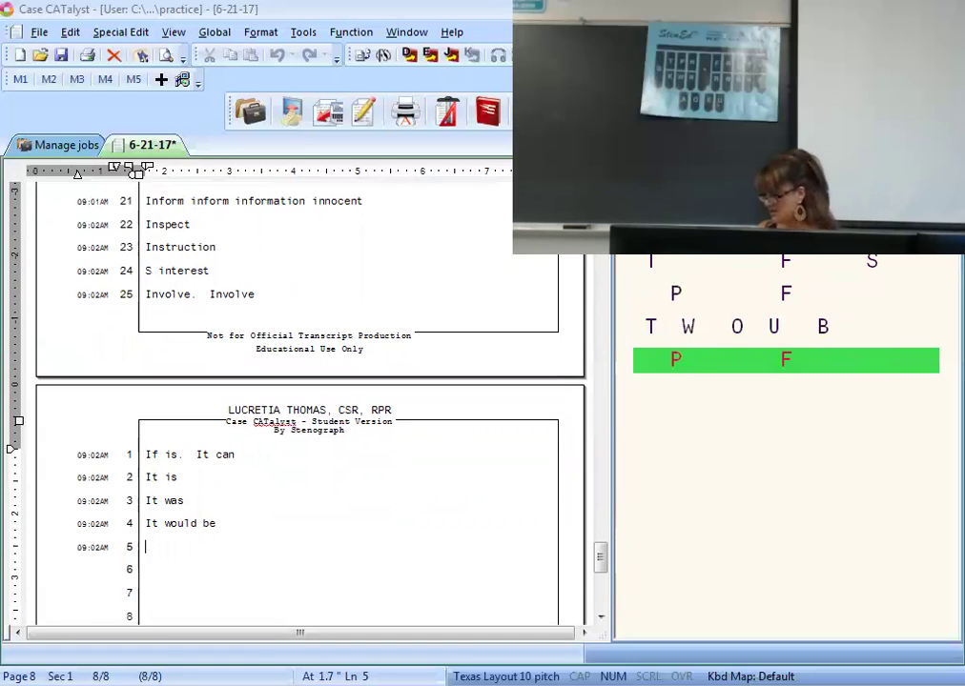
type("Juror")
key("Return")
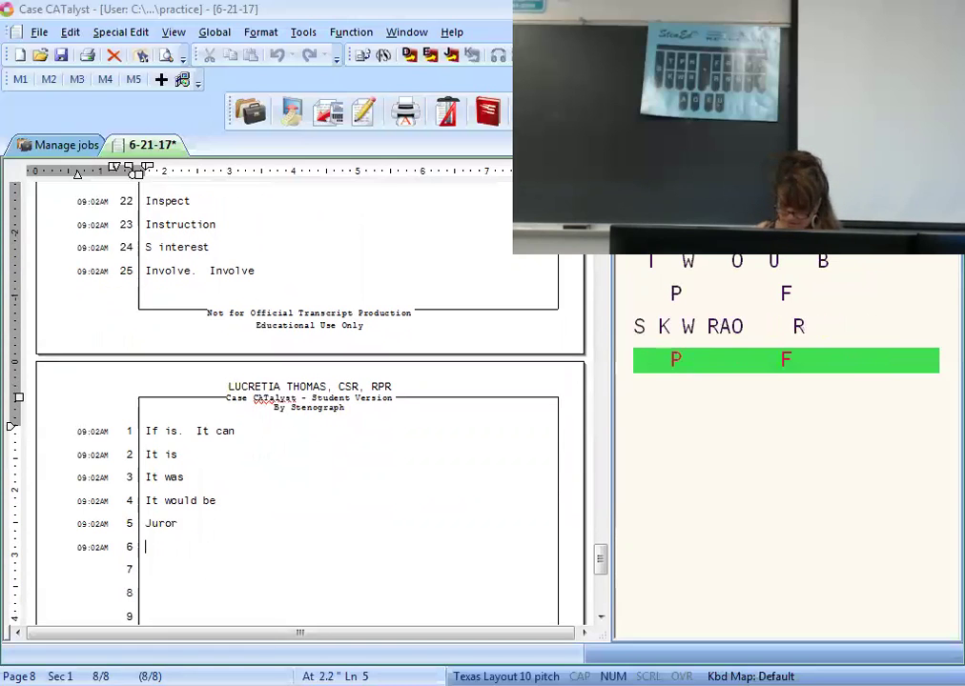
Step: Add Jury and two 'Jury room' lines, with stray e and u keystrokes
type("Jury")
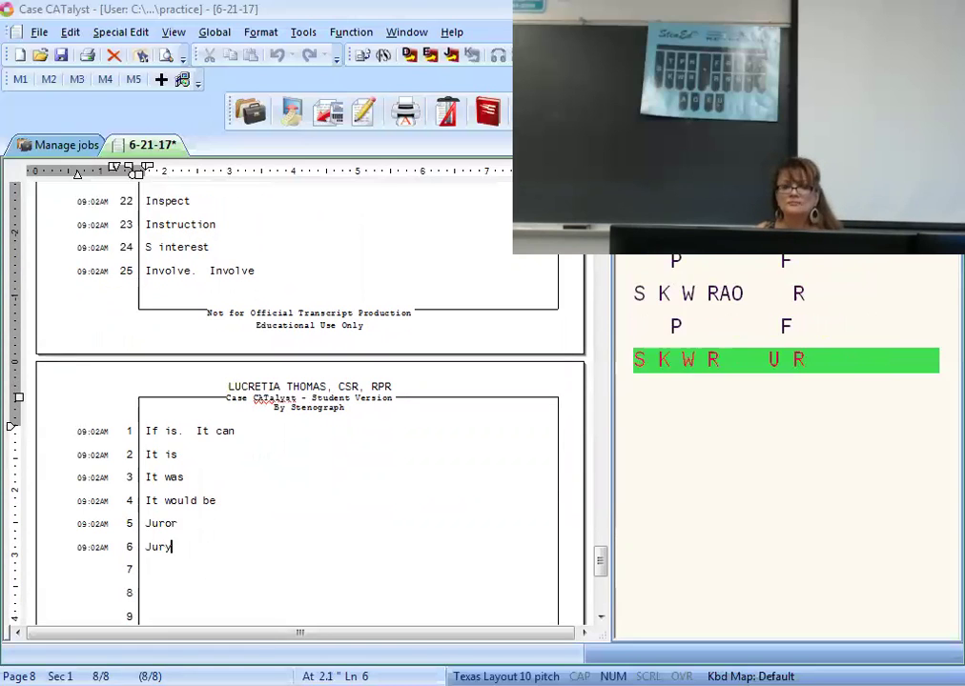
key("Return")
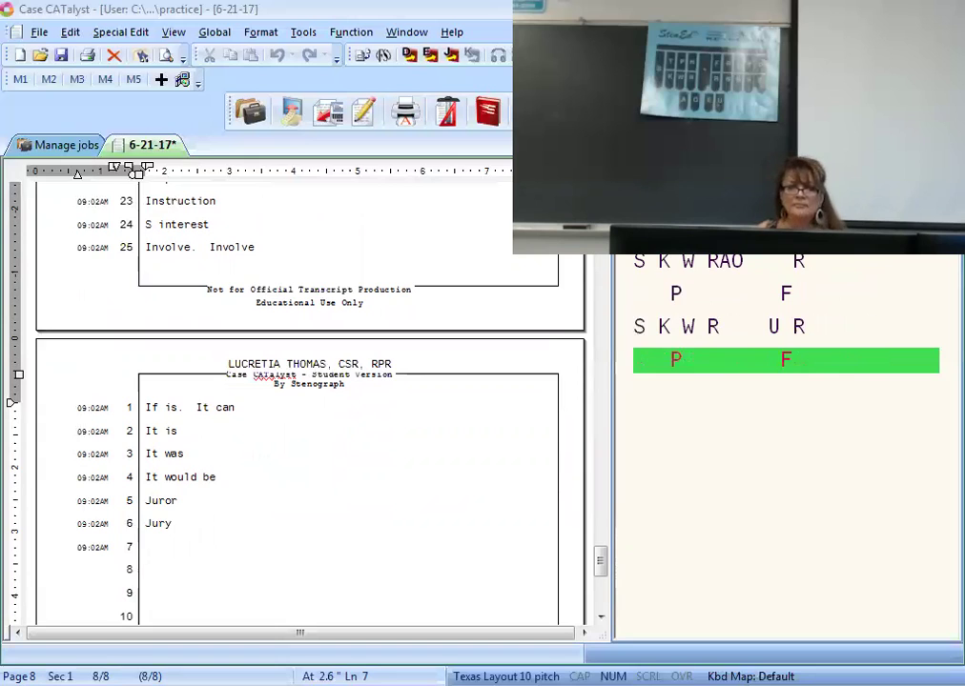
type("Jury room")
key("Return")
type("Jury room")
key("Return")
key("e")
key("u")
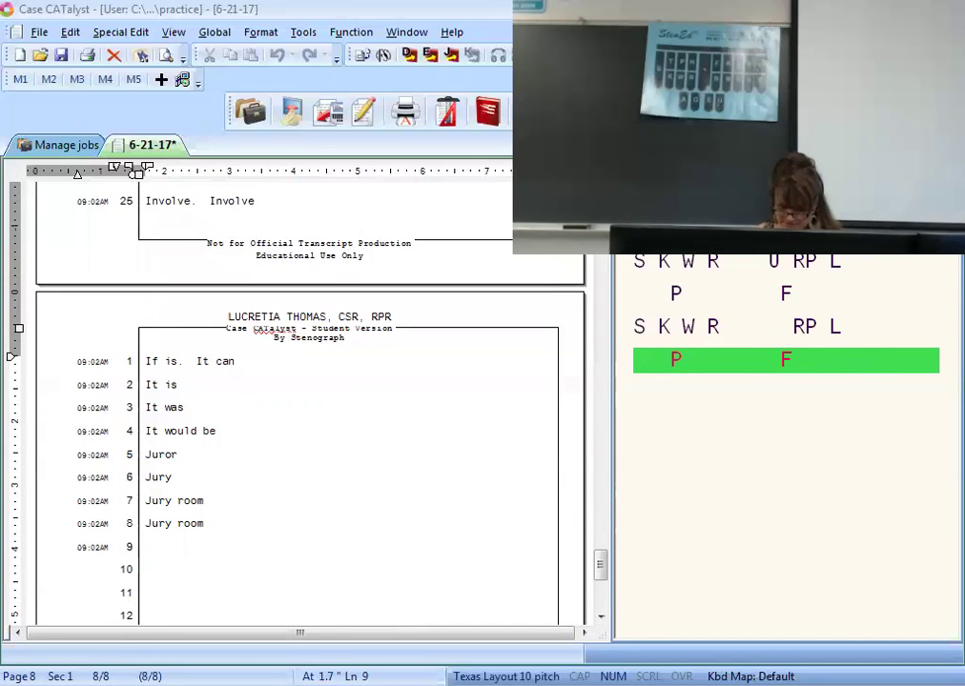
Step: Add 'Just a minute', two 'Just a moment' lines and Knowledge, starting line 13
type("Just a minute.  Just a minute")
key("Return")
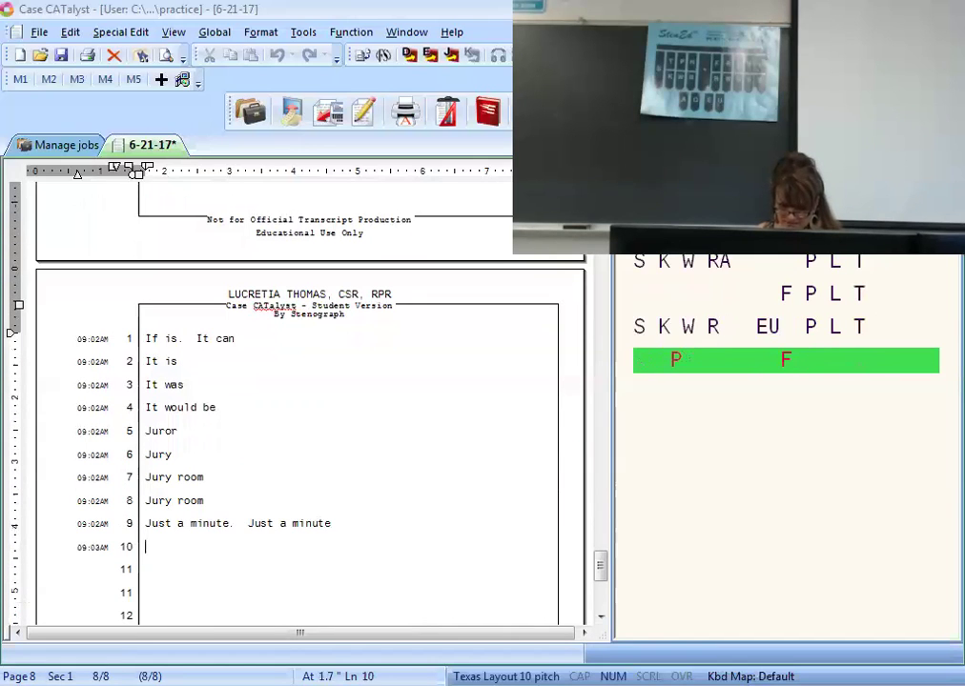
type("Just a moment")
key("Return")
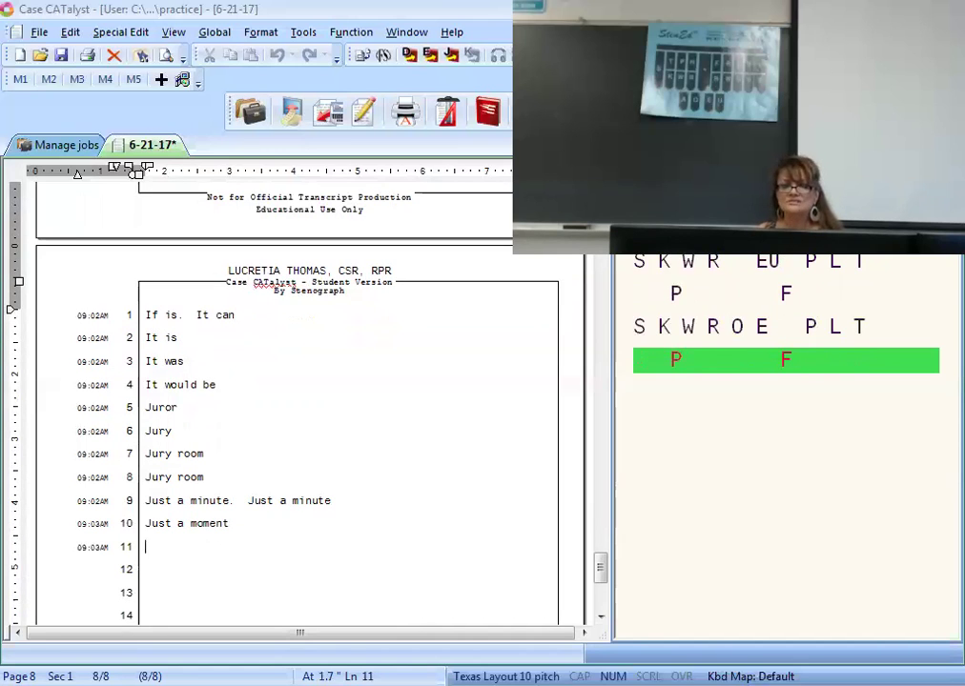
type("Just a moment")
key("Return")
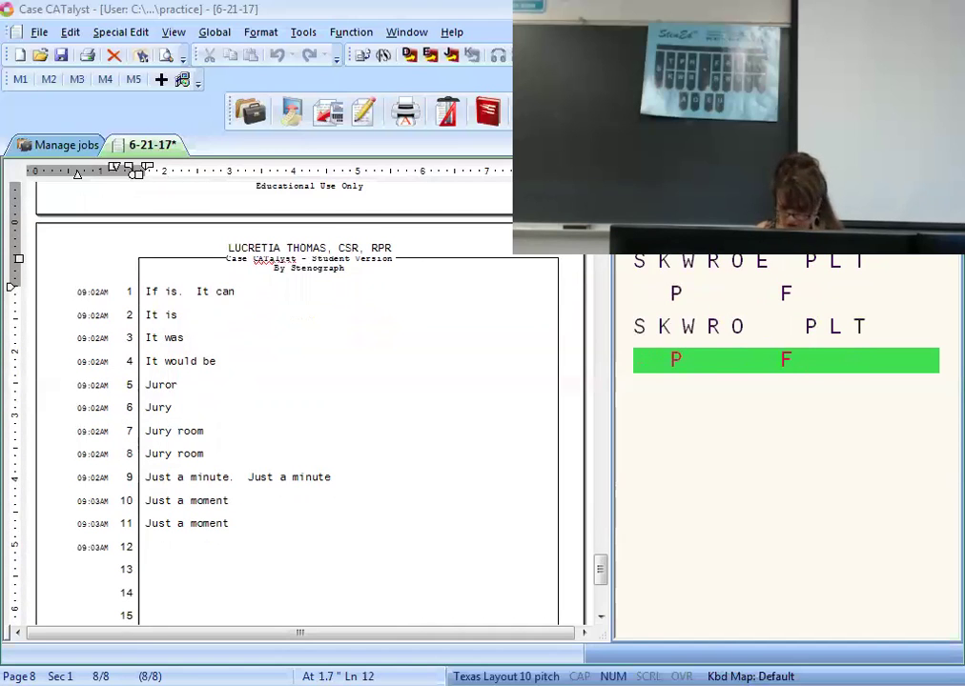
type("Knowledge")
key("Return")
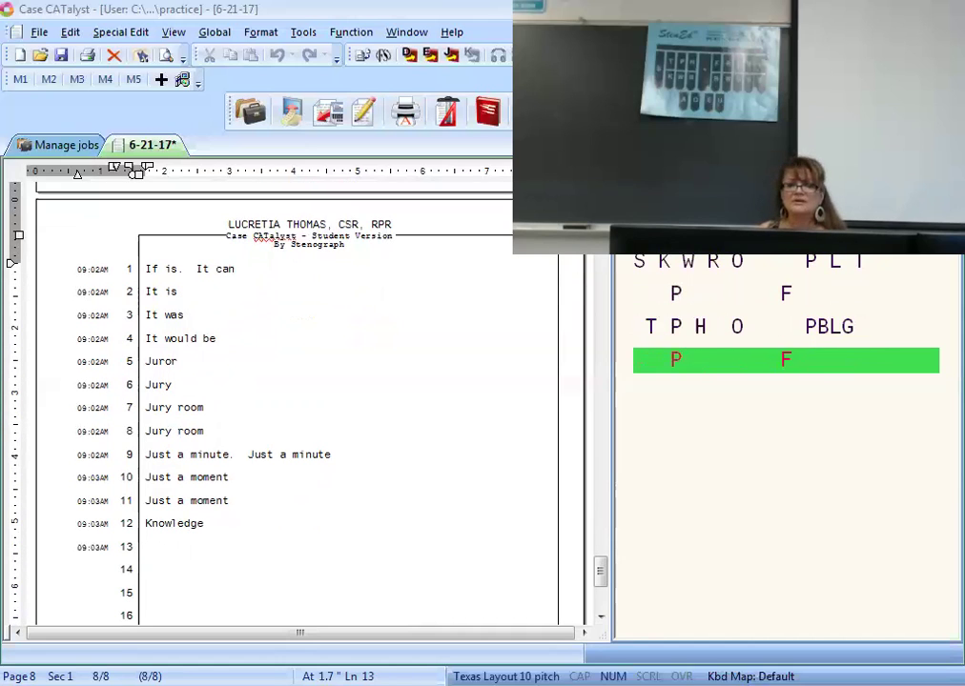
Step: Write Ladies and Gentlemen and Ladies and Gentlemen of the Jury, in both capitalizations, on lines 14–17
type("/HRA*EUPBLGS")
key("Return")
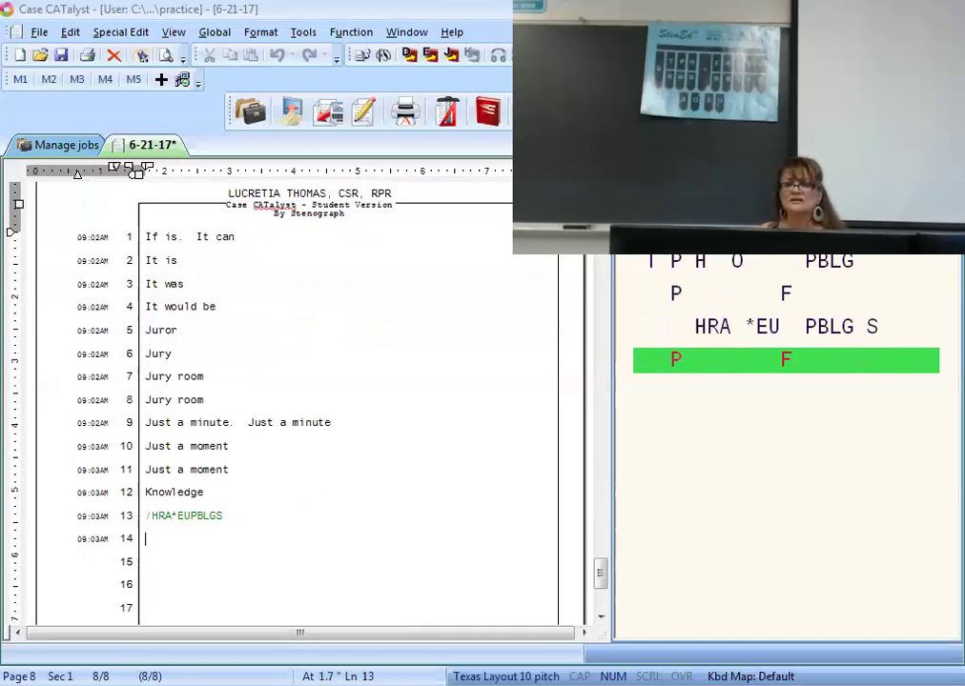
type("Ladies and Gentlemen")
key("Return")
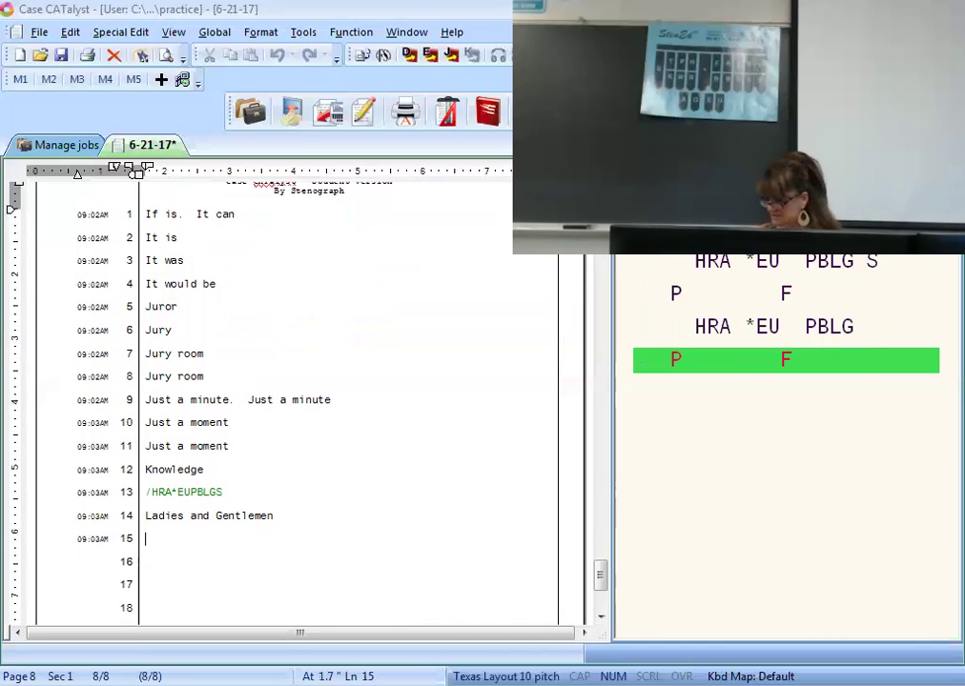
type("Ladies and gentlemen")
key("Return")
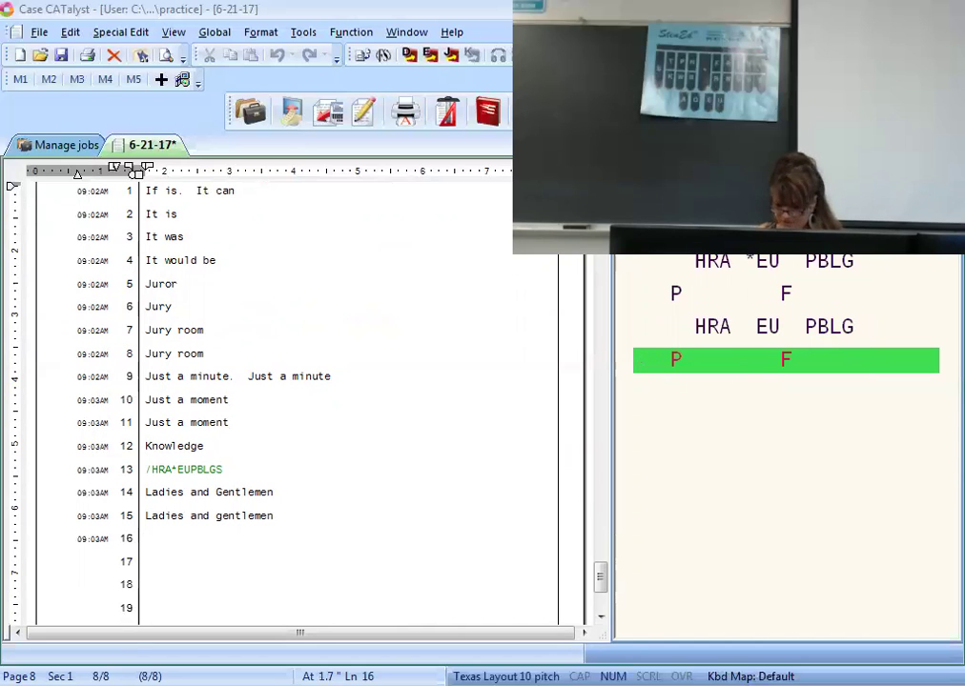
type("Ladies and Gentlemen of the Jury")
key("Return")
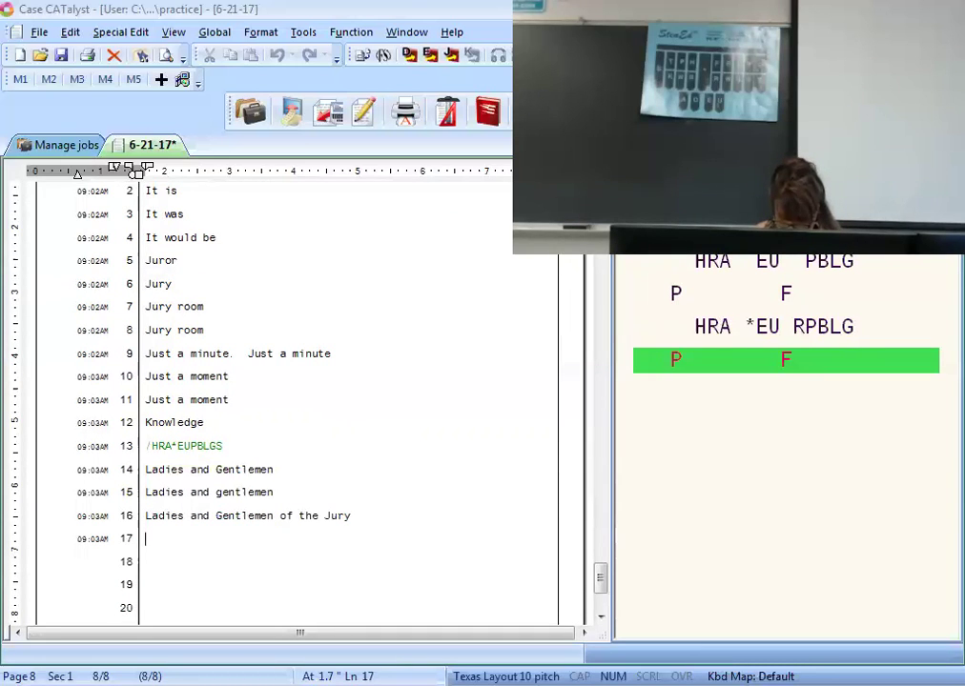
type("Ladies and gentlemen of the jury")
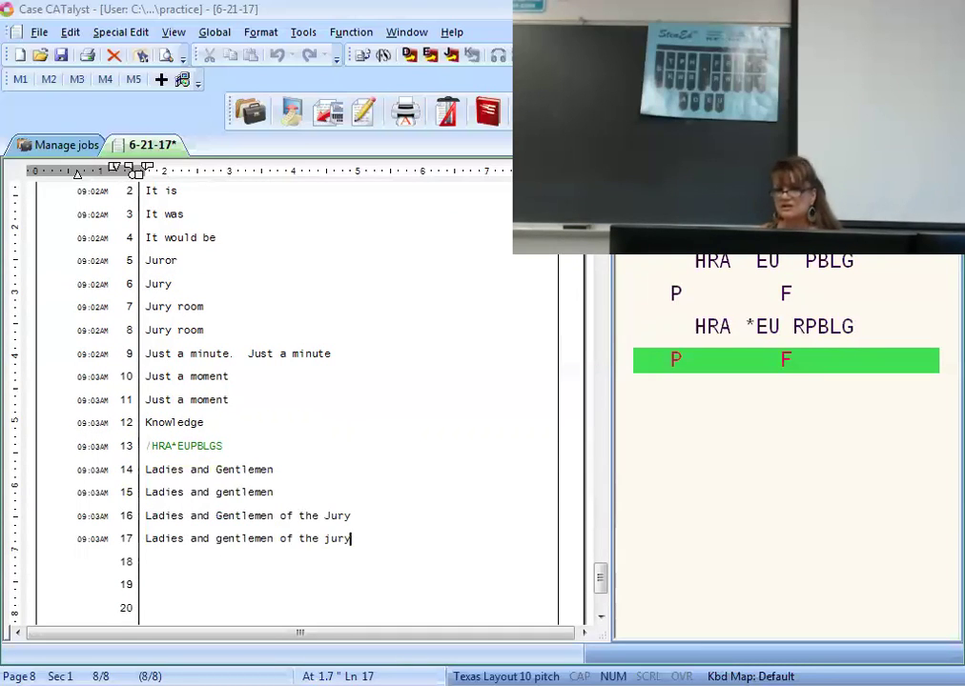
key("Return")
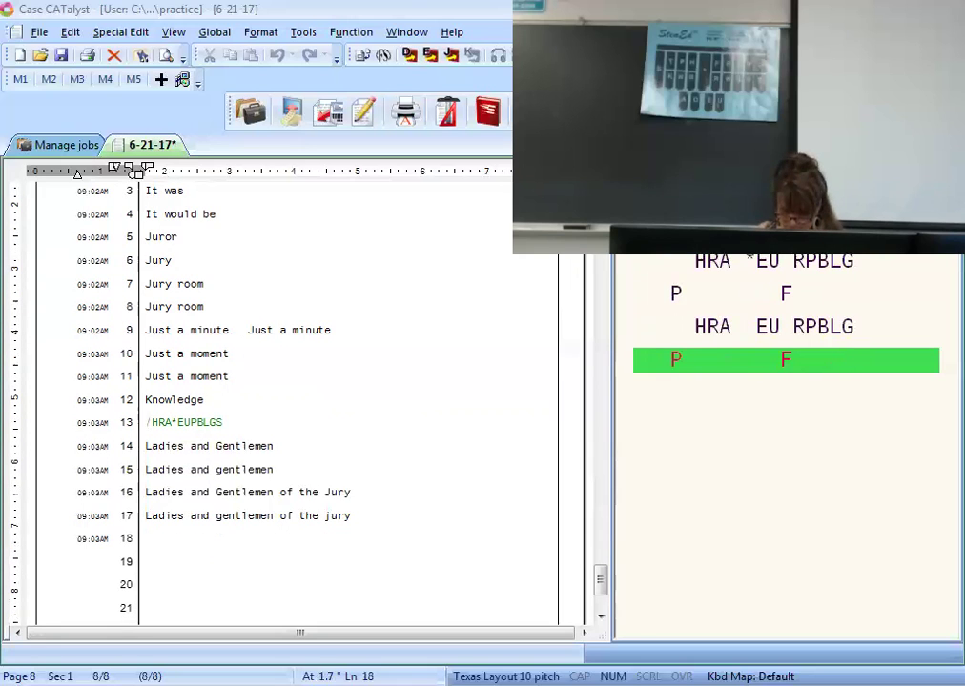
Step: Add Lawyer, the listen drill and Listened on lines 18–20
type("Lawyer")
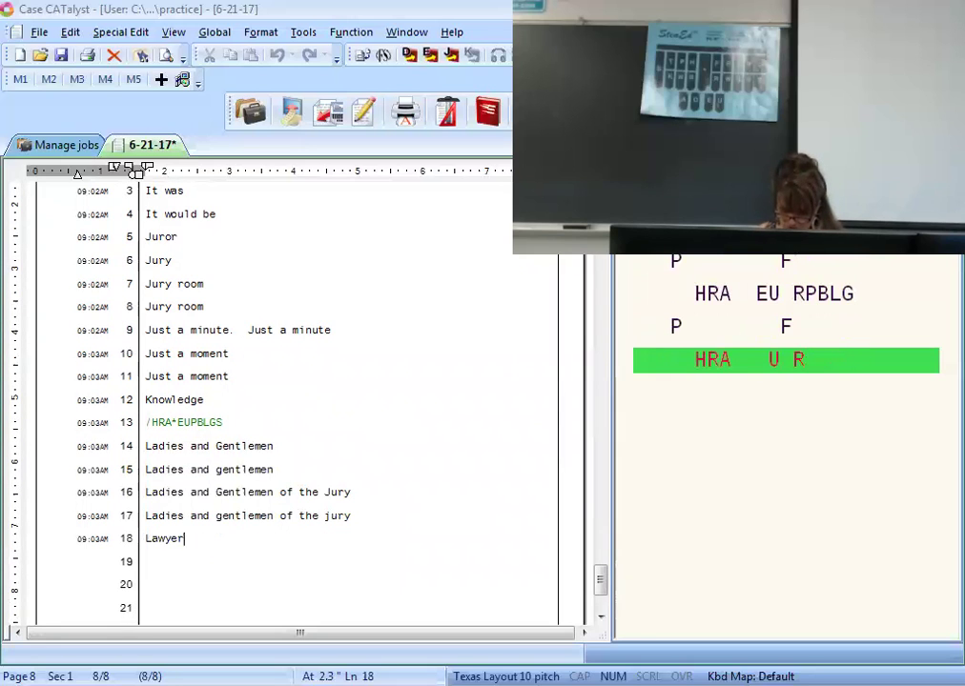
key("Return")
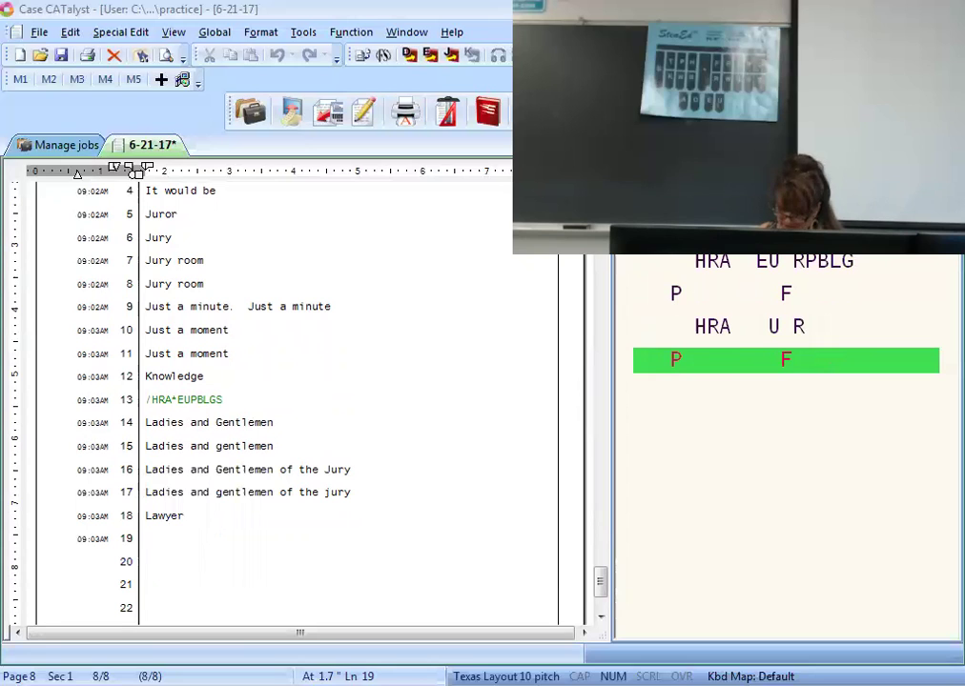
type("/HR-FPB listen listen listen")
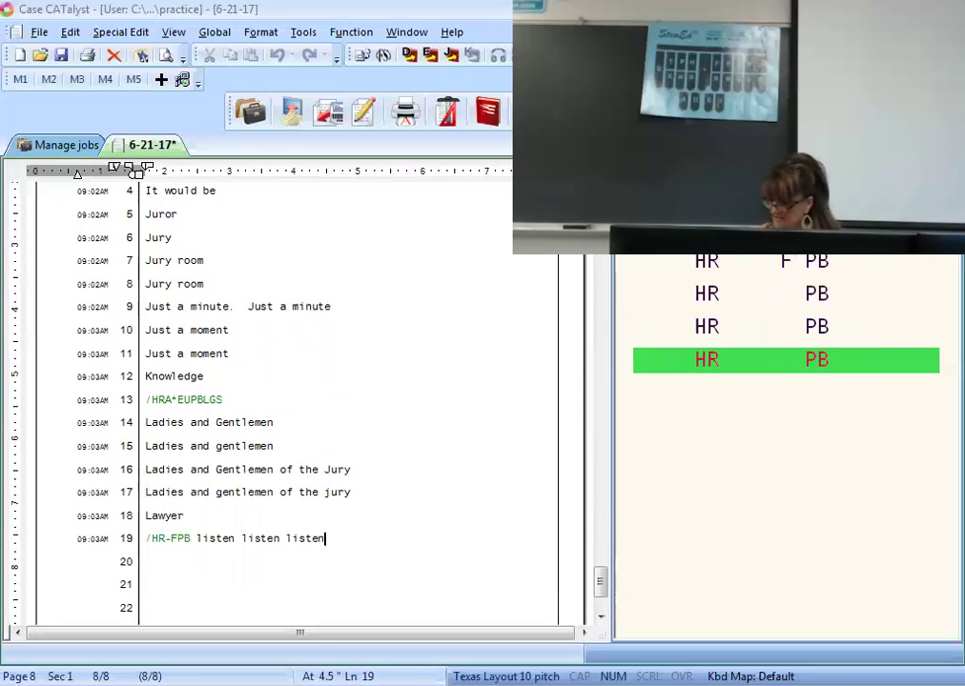
type(" listen listen")
key("Return")
type("Listened")
key("Return")
Step: Write Listens, Listening, the Mechanic manager line and Many, carrying onto page 9
type("Listens")
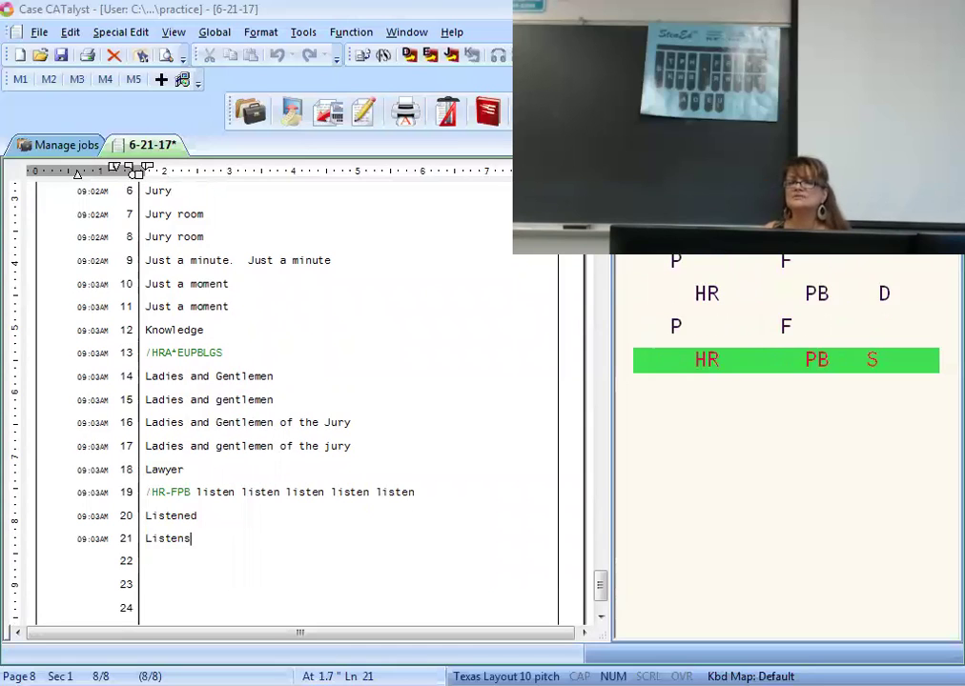
key("Return")
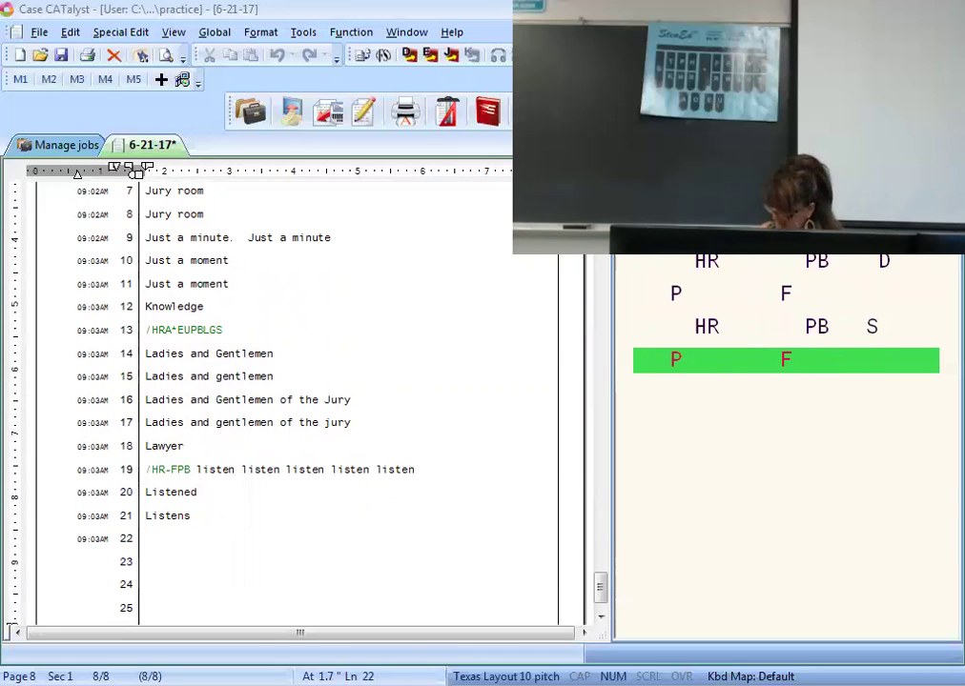
type("Listening")
key("Return")
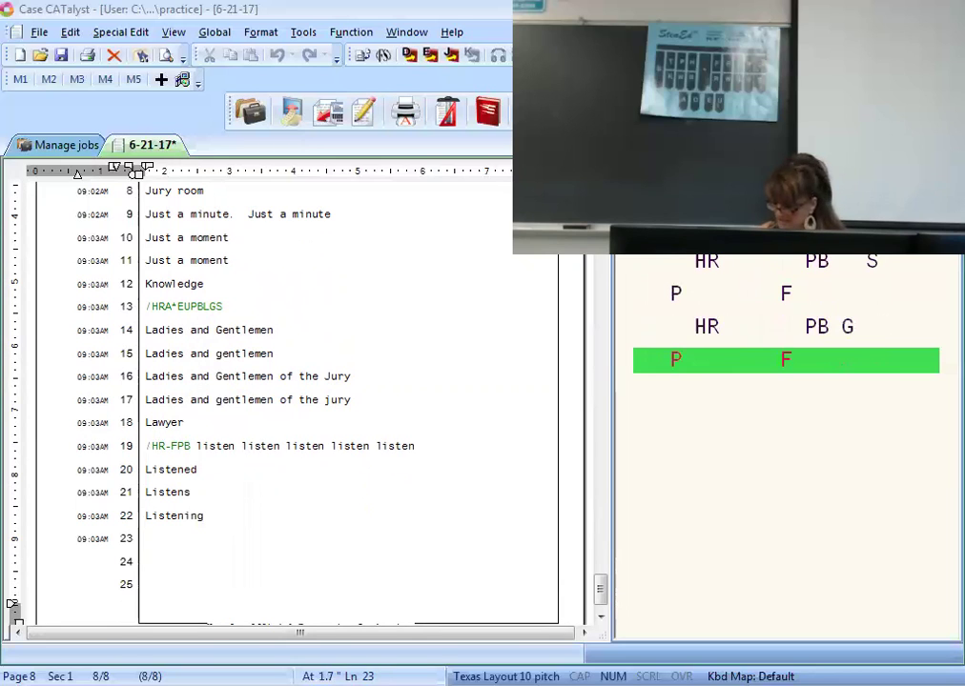
type("Mechanic manager manager")
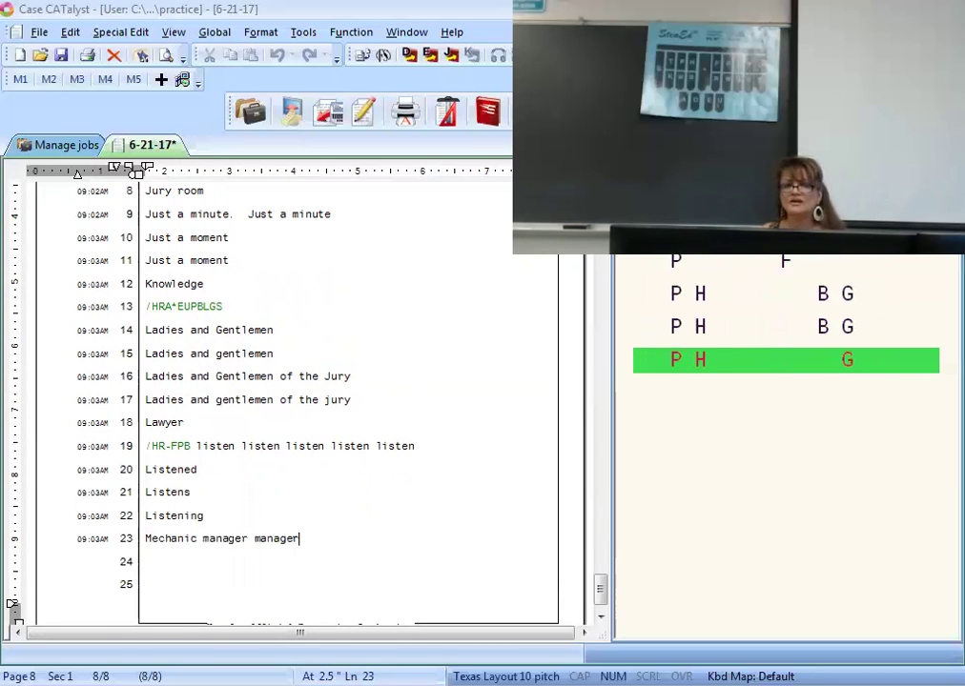
type(" manager manager")
key("Return")
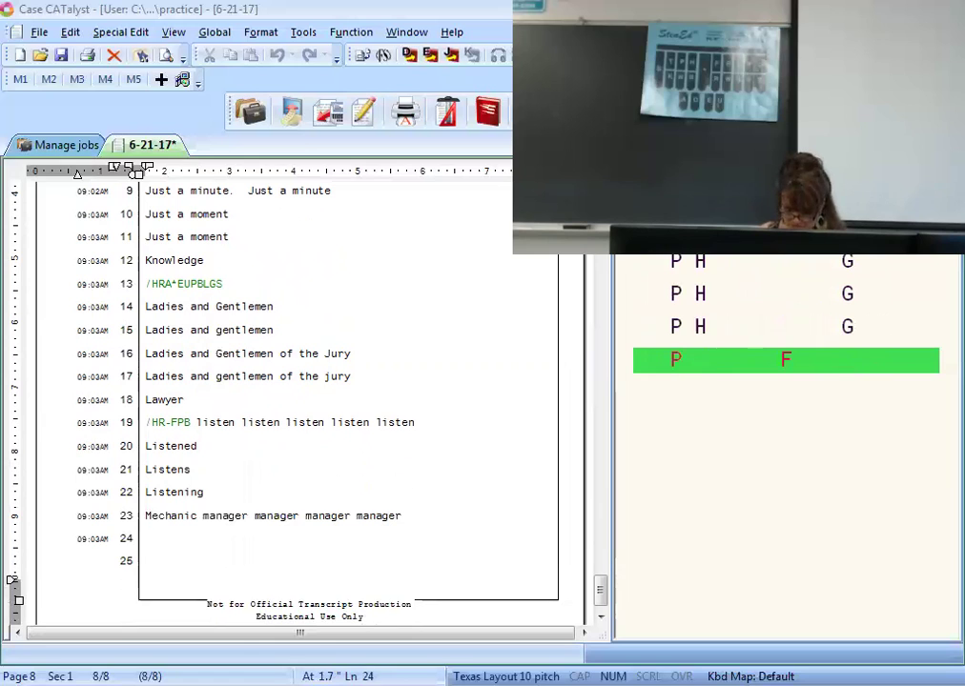
key("Return")
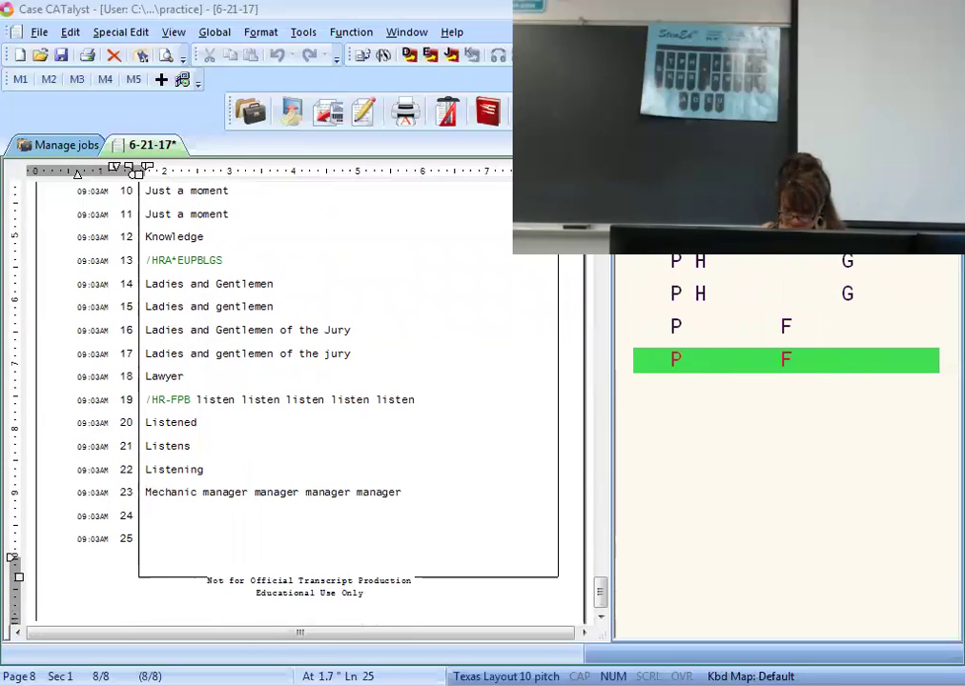
type("Many")
key("Return")
Step: Write May not, Member and the Members of the Jury variants on page 9 lines 1–5
type("May not")
key("Return")
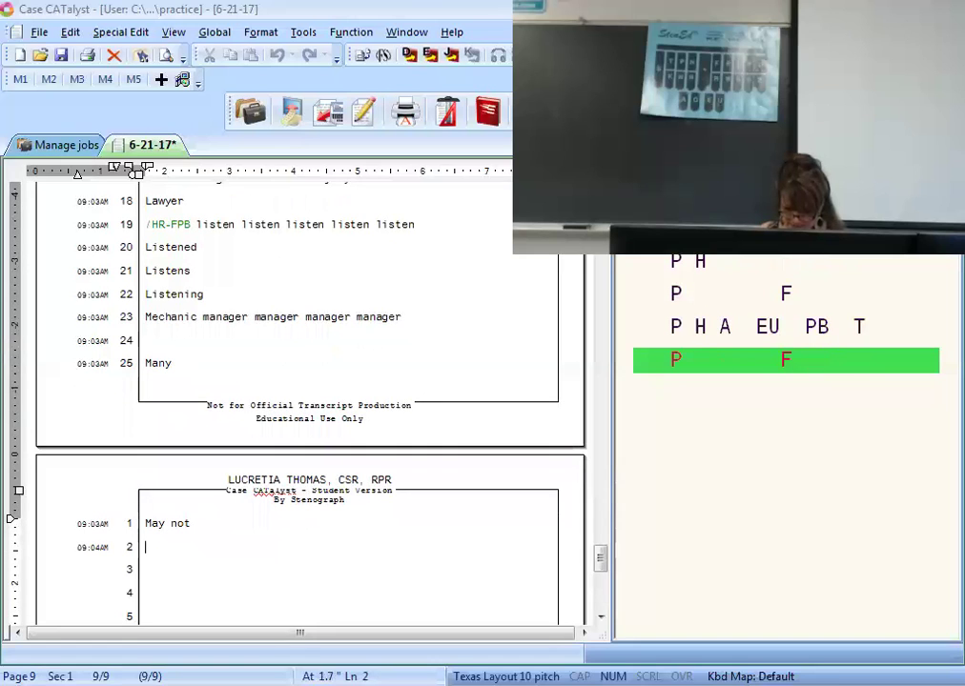
type("Member")
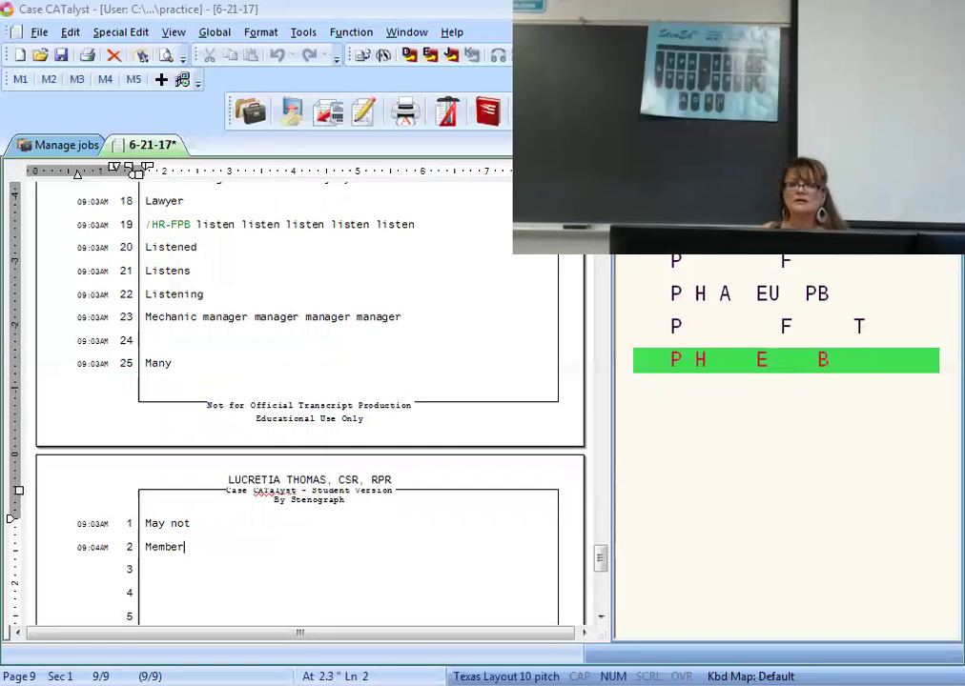
key("Return")
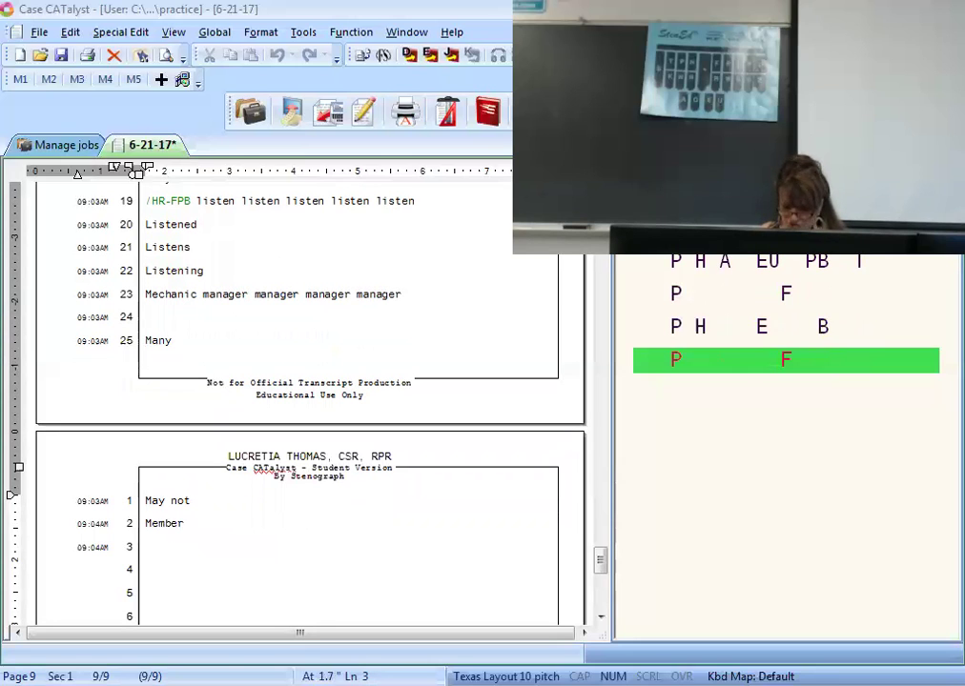
type("Members of the Jury")
key("Return")
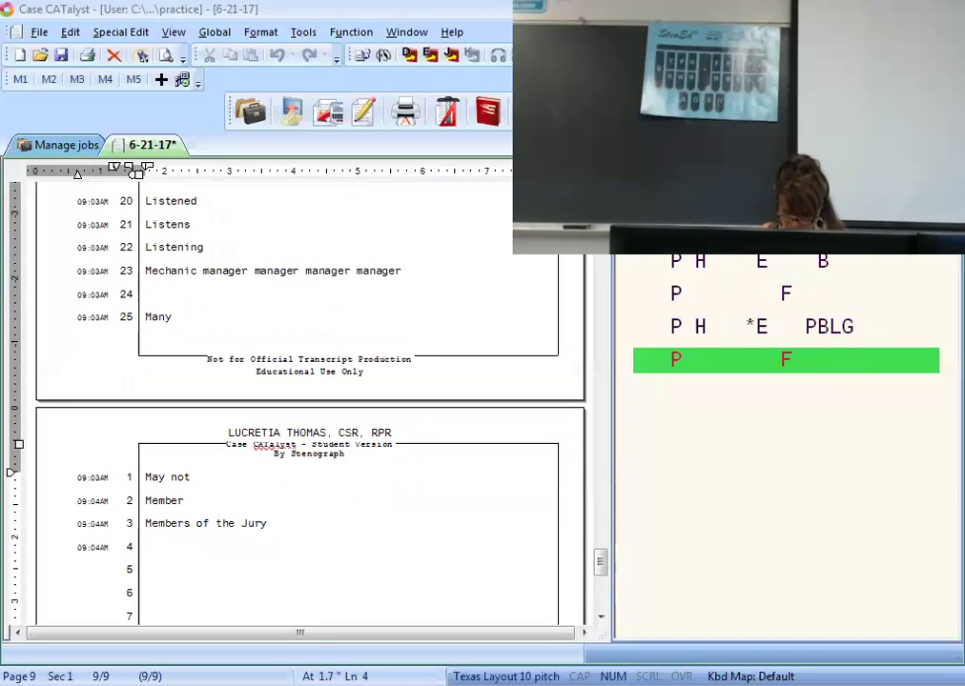
type("Members of the jury")
key("Return")
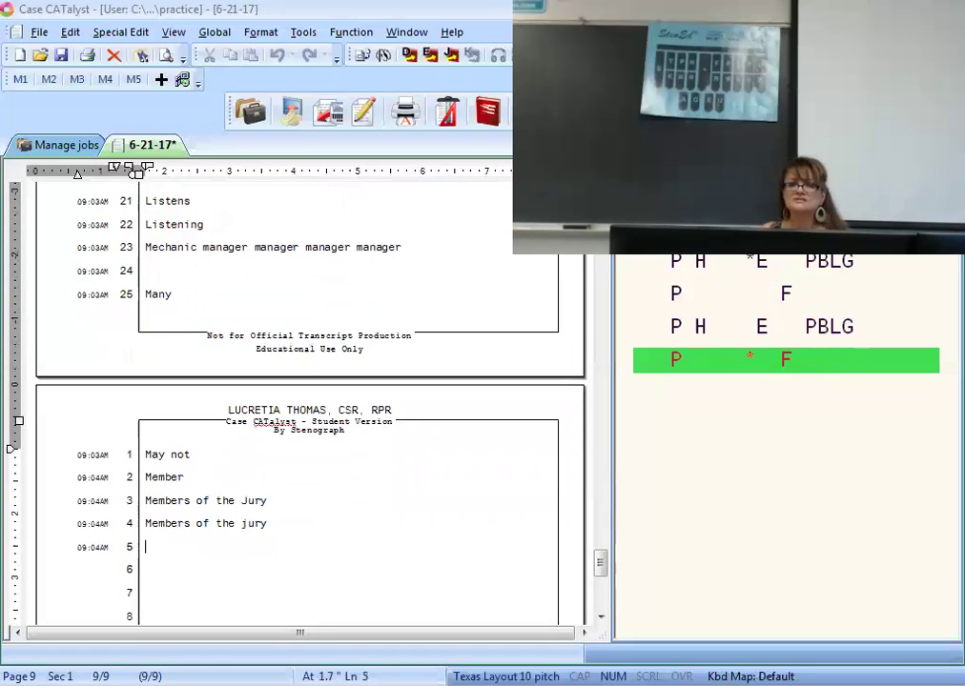
type("Members of the jury members of the jury members of the jury")
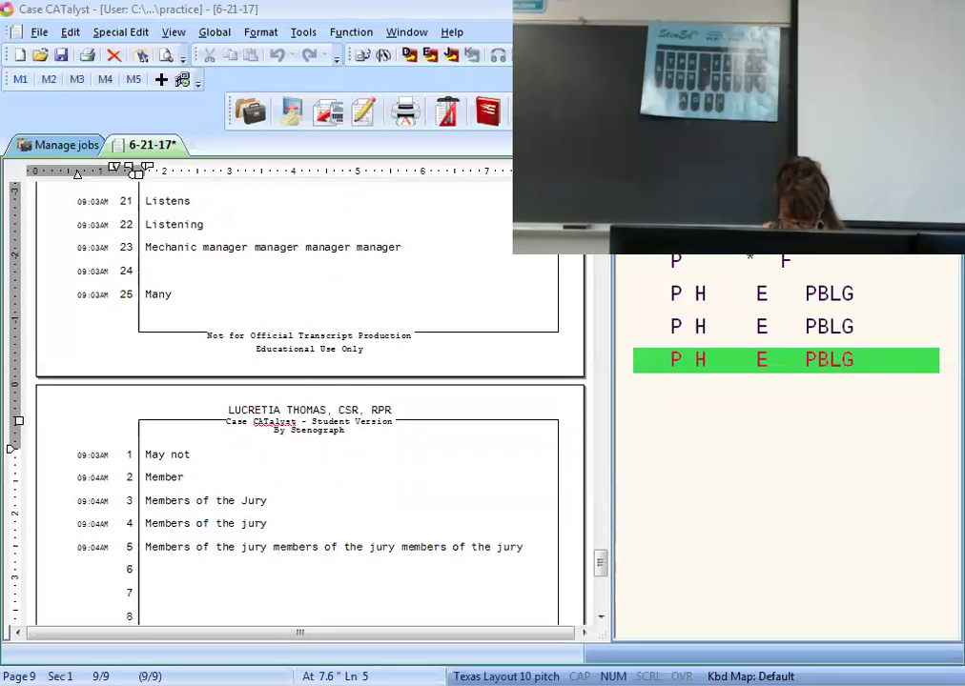
key("Return")
Step: Add miles per hour, Morning, Must be, Necessary, New York and Informal New York City
type("miles per hour")
key("Return")
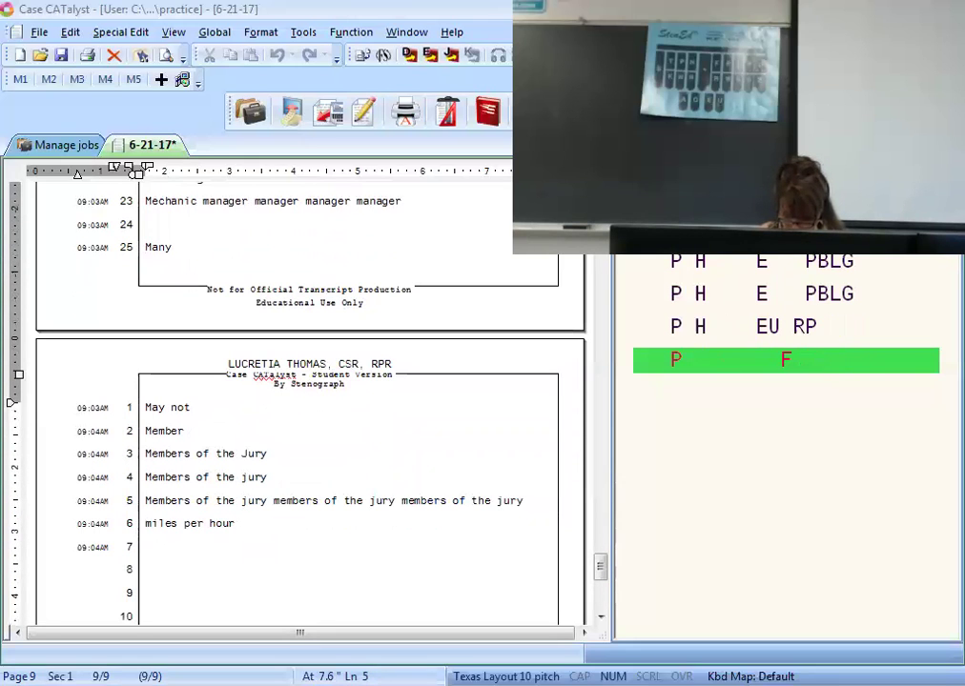
type("Morning")
key("Return")
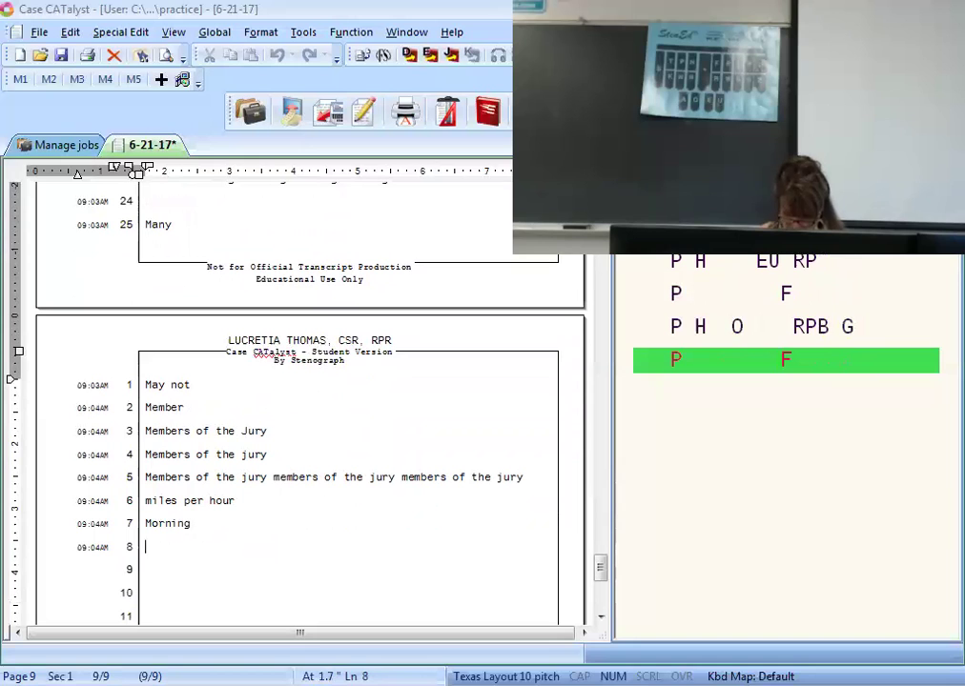
type("Must be")
key("Return")
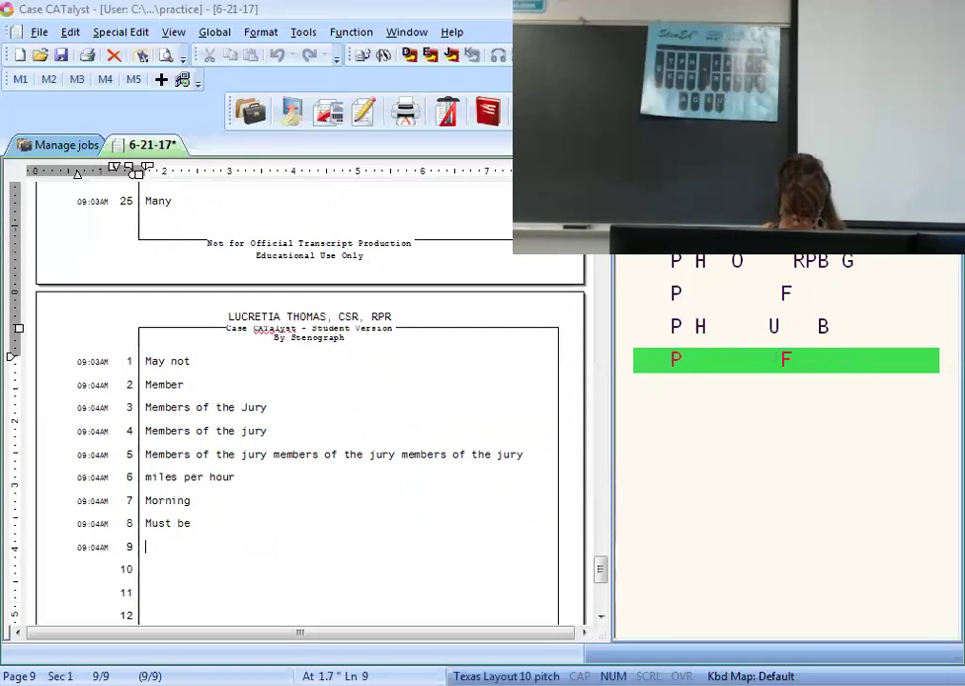
type("Necessary")
key("Return")
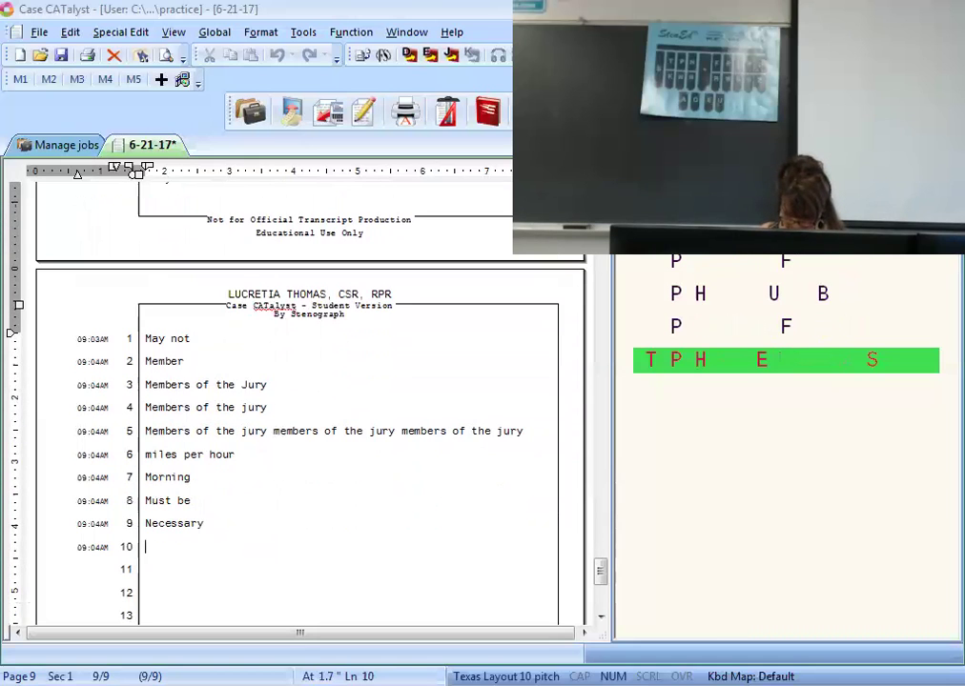
type("/TP-PL")
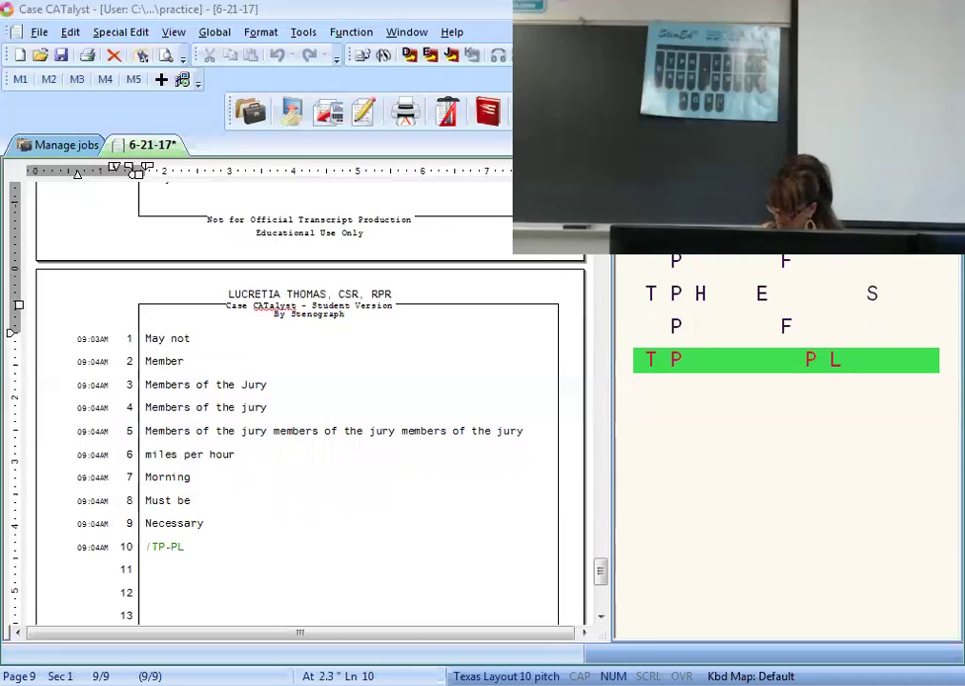
type(" New York")
key("Return")
type("Informal")
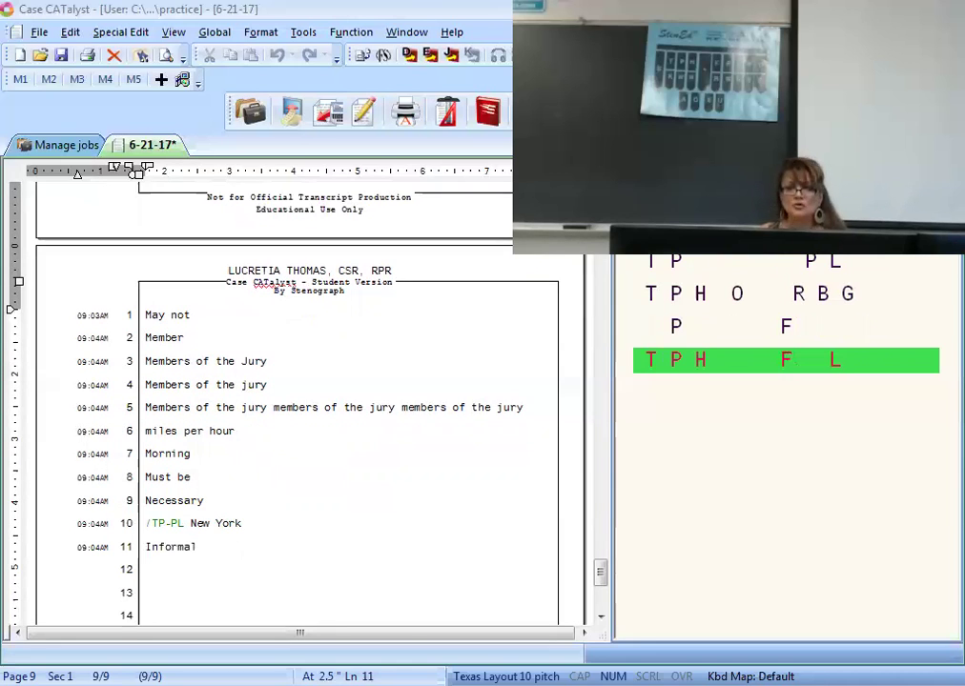
type(" New York City")
key("Return")
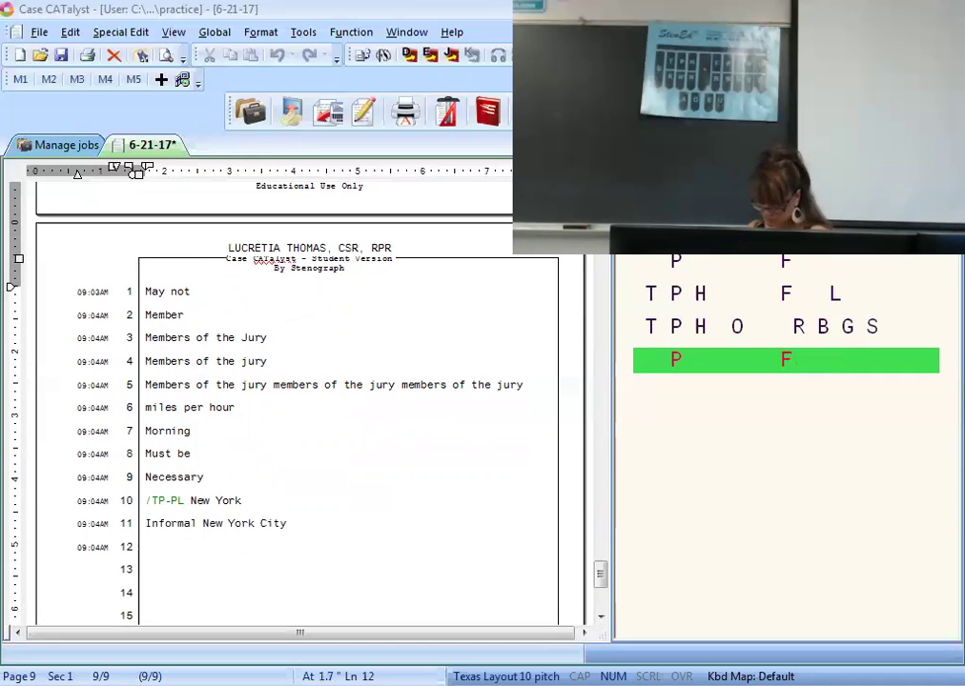
Step: Write Newspaper, Nothing, Object, Of the, Office and Officer on lines 12–17
type("Newspaper")
key("Return")
type("Nothing")
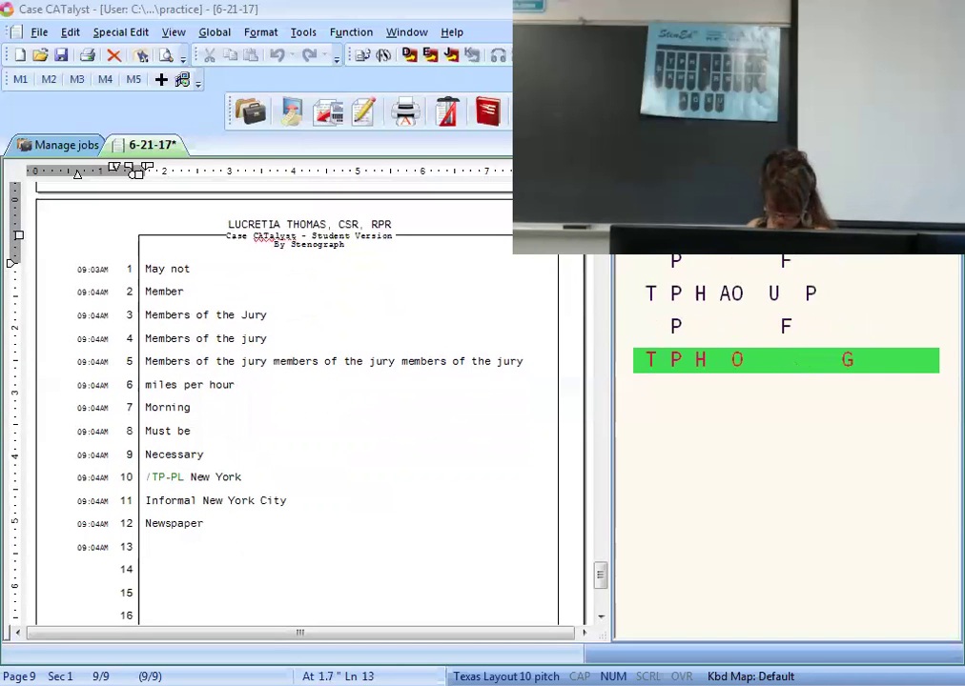
key("Return")
type("Object")
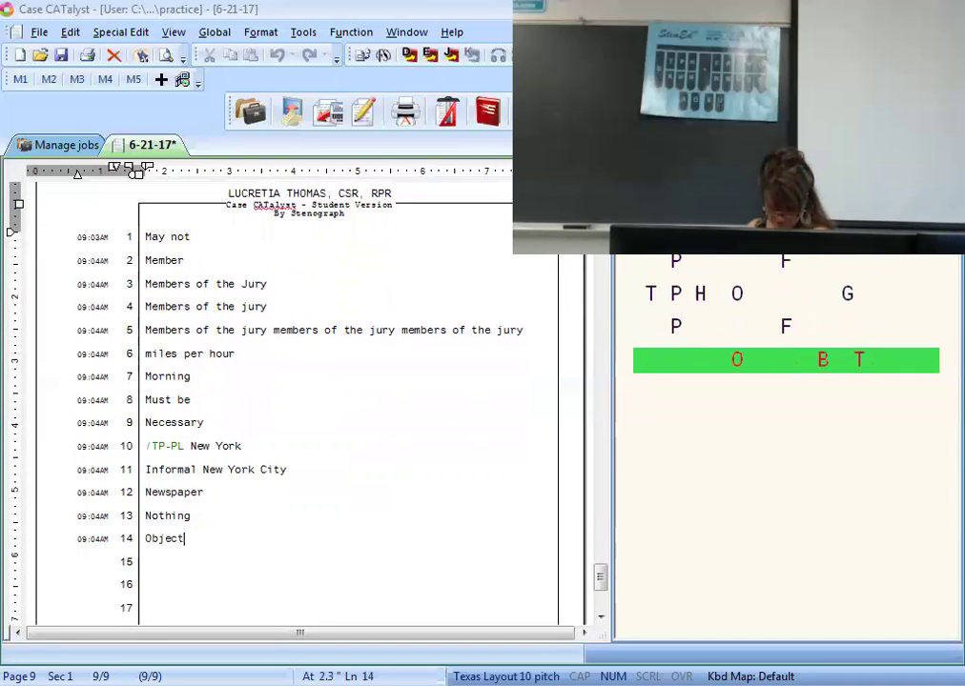
key("Return")
type("Of the")
key("Return")
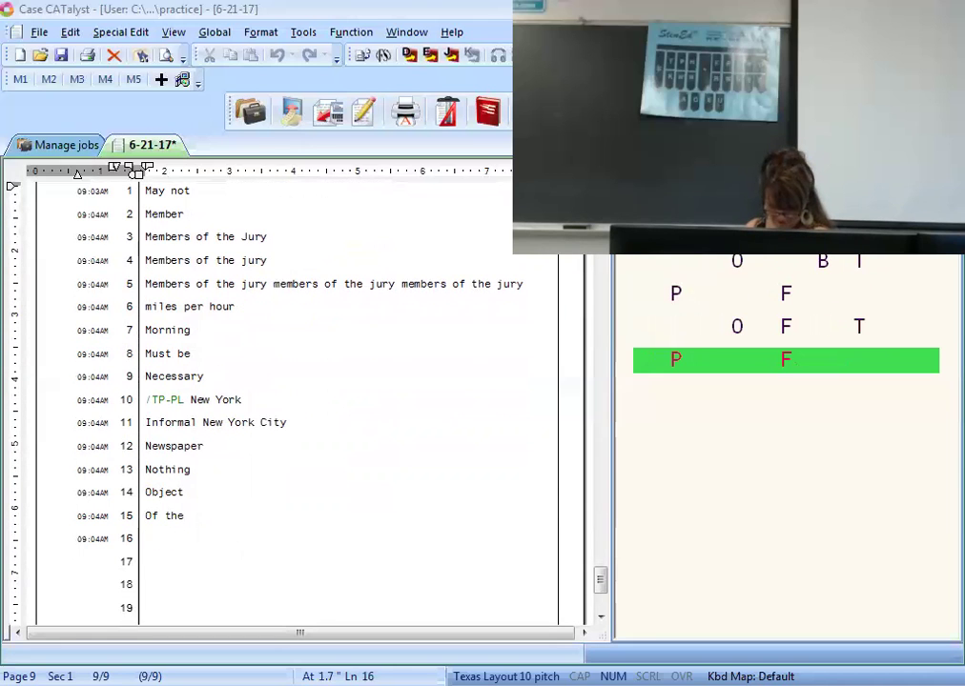
type("Office")
key("Return")
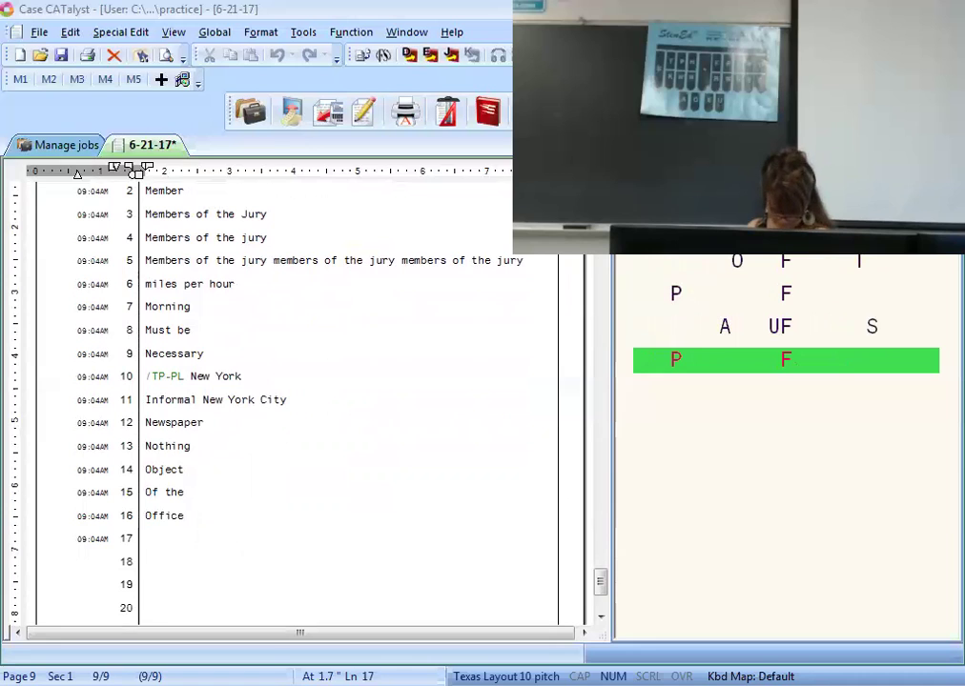
type("Officer")
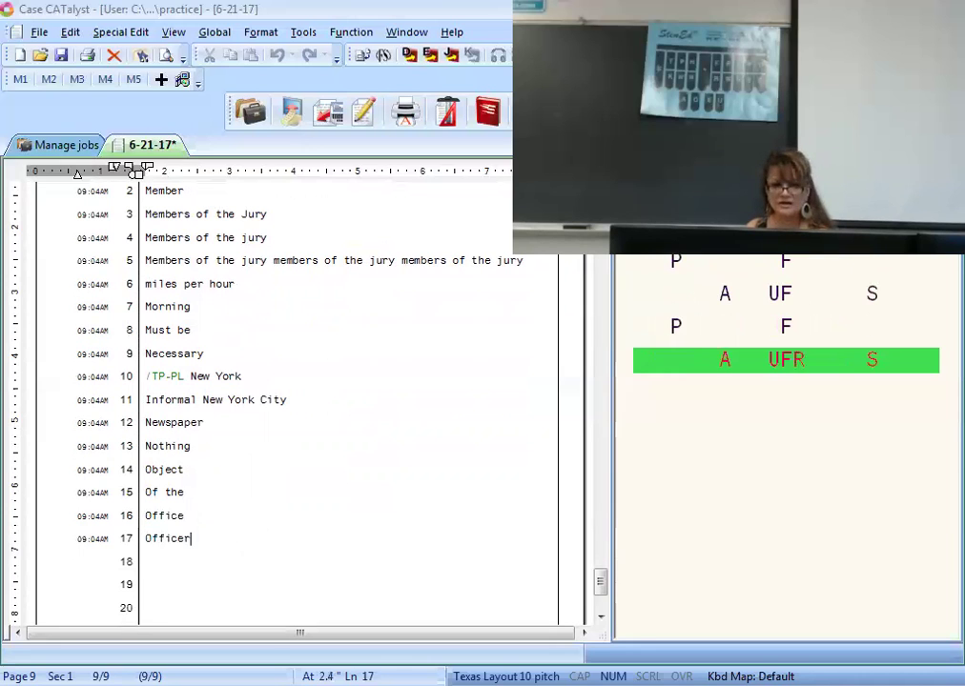
key("Return")
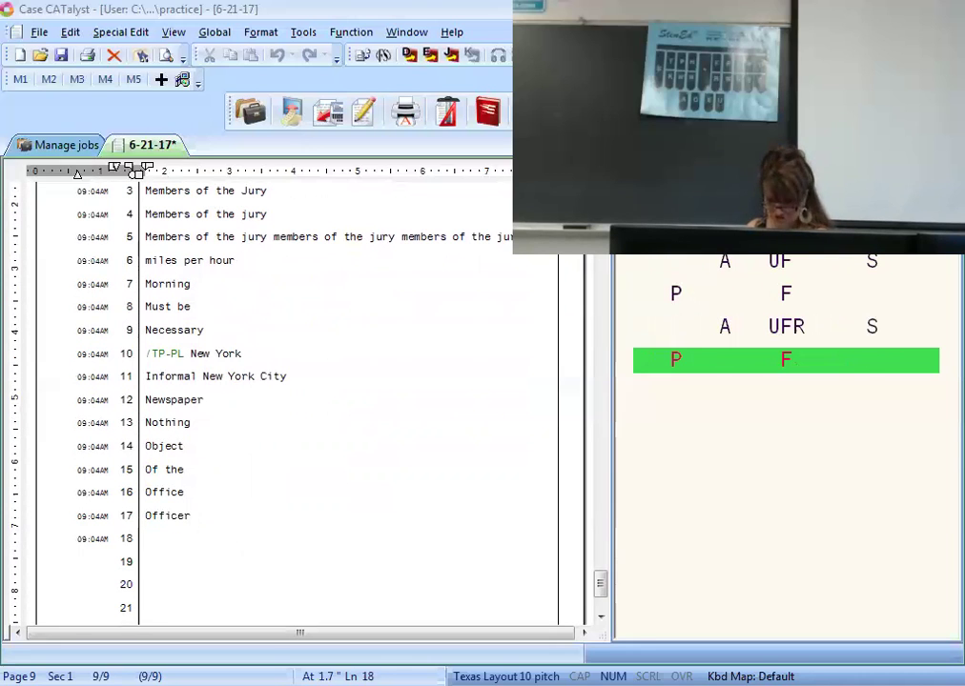
Step: Write Official below Officer on page 9 and open the next line
type("Official")
key("Return")
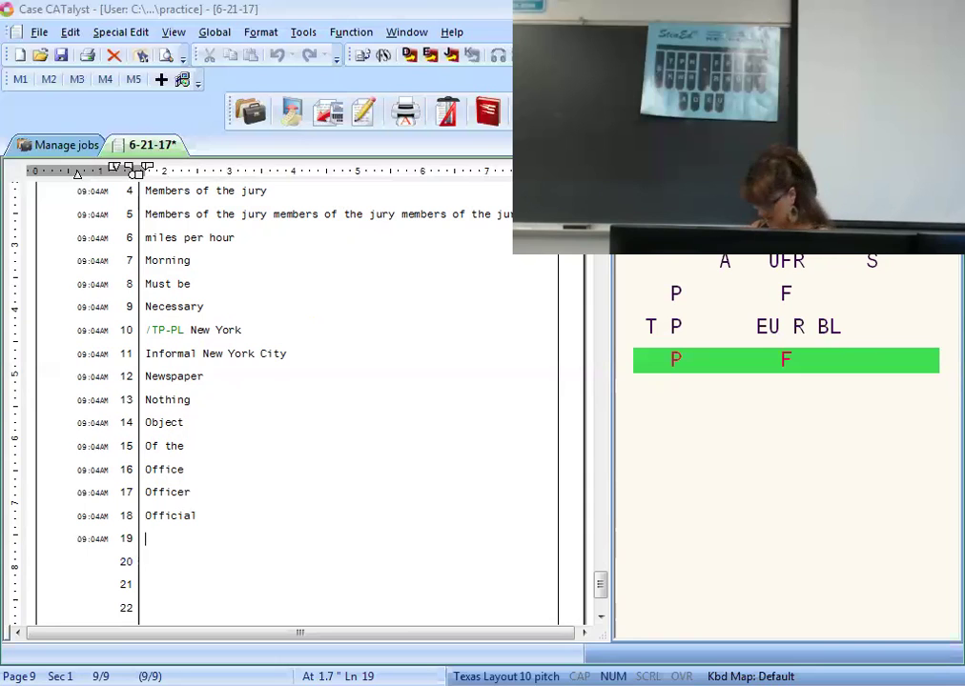
Step: Write the object drill, Only, Open and Opinion on successive lines of page 9
type("/TPHOPBT object on the on the")
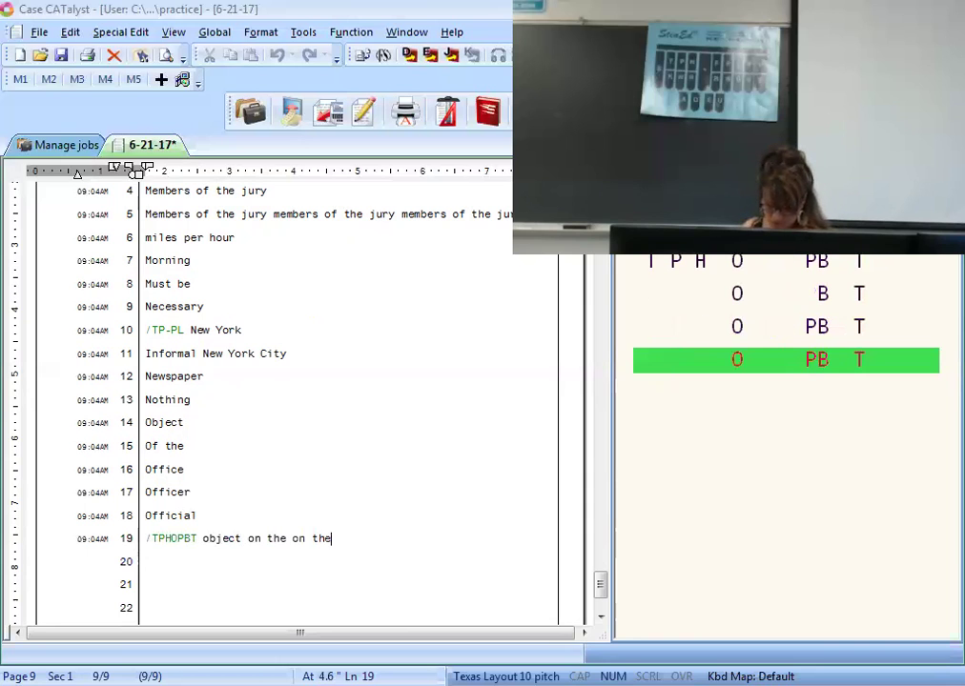
type(" on theOnly")
key("Return")
type("Open")
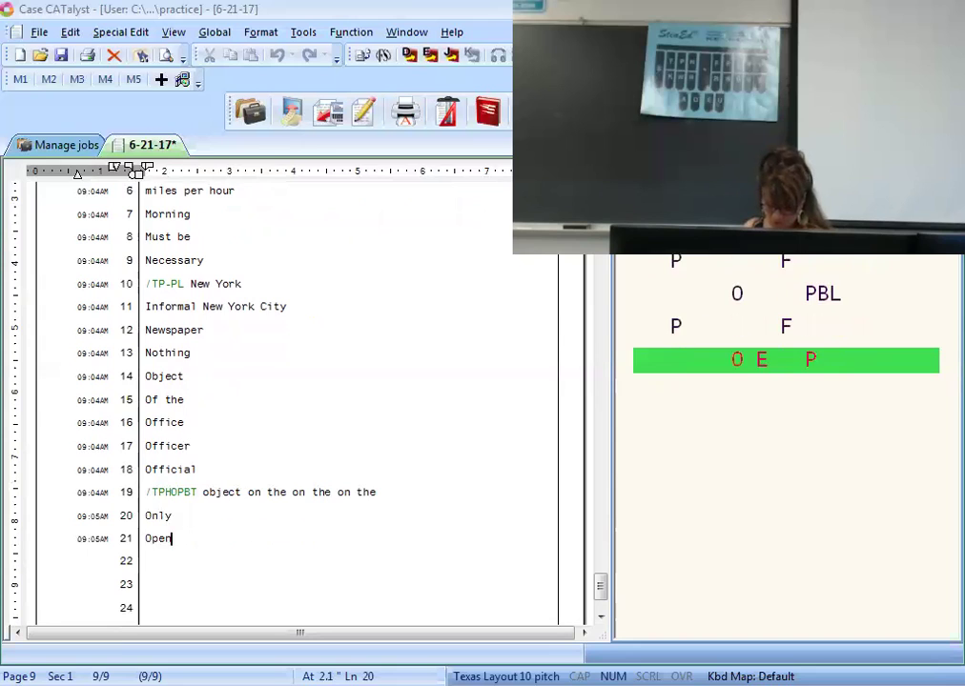
key("Return")
type("Opinion")
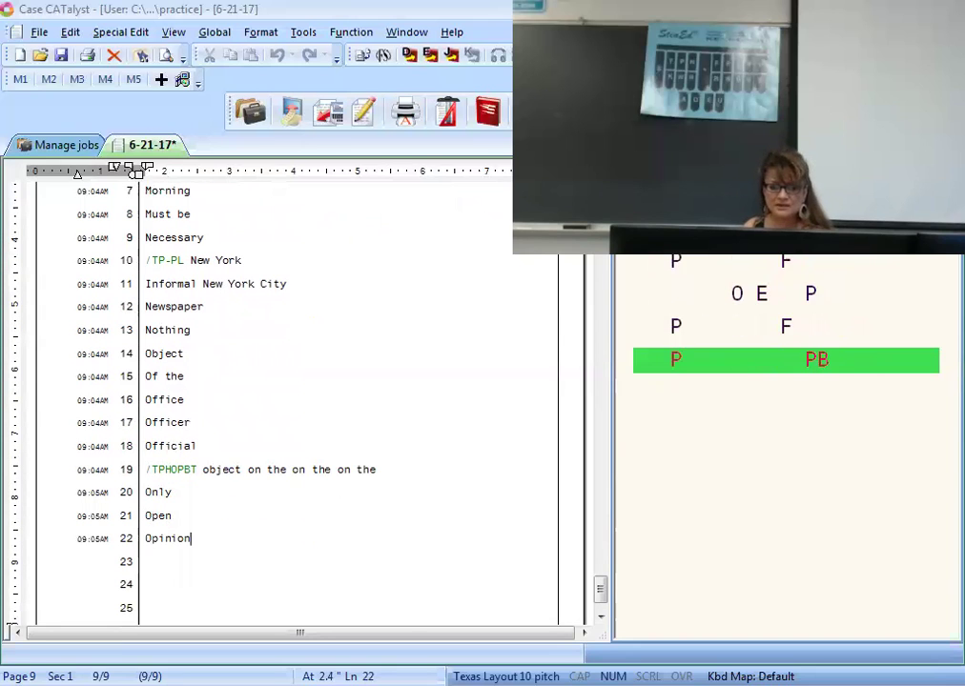
key("Return")
Step: Add Opportunity, Other and People on lines 23–25, carrying onto page 10
key("e")
key("u")
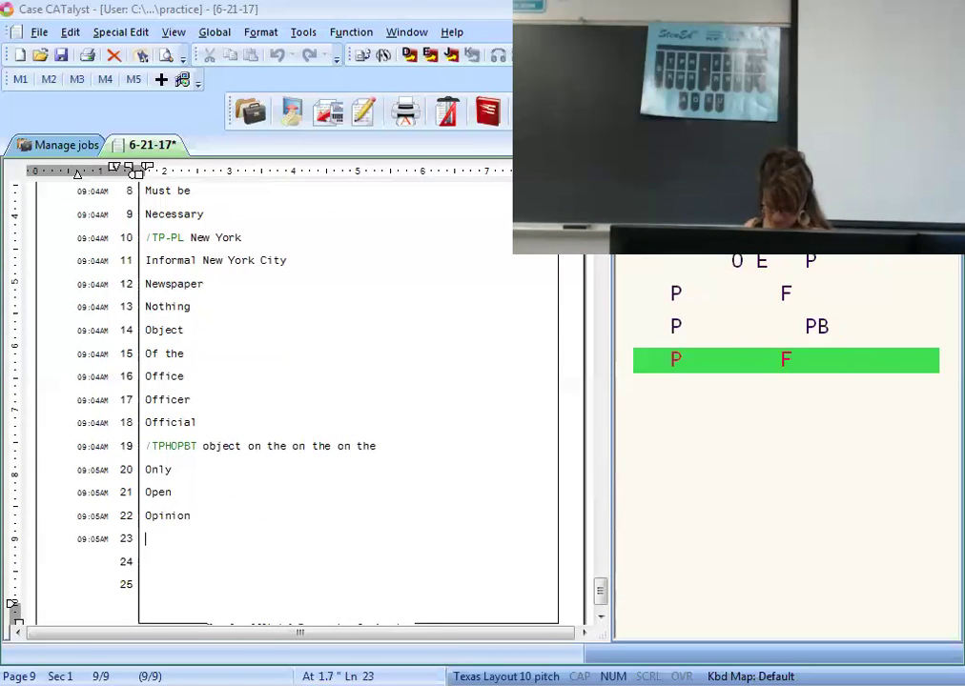
type("Opportunity")
key("Return")
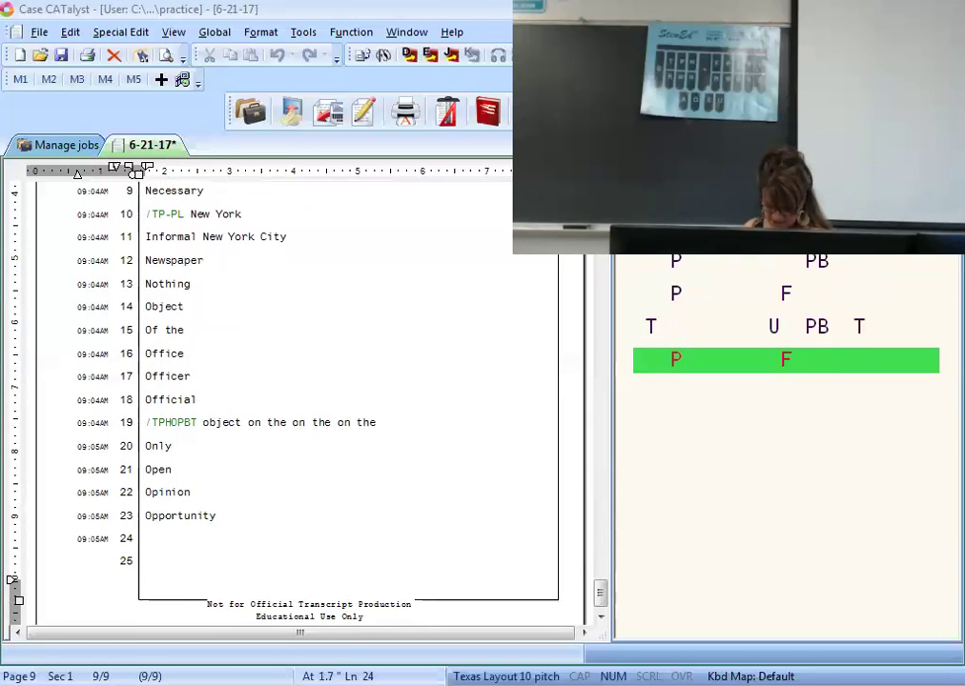
type("Other")
key("Return")
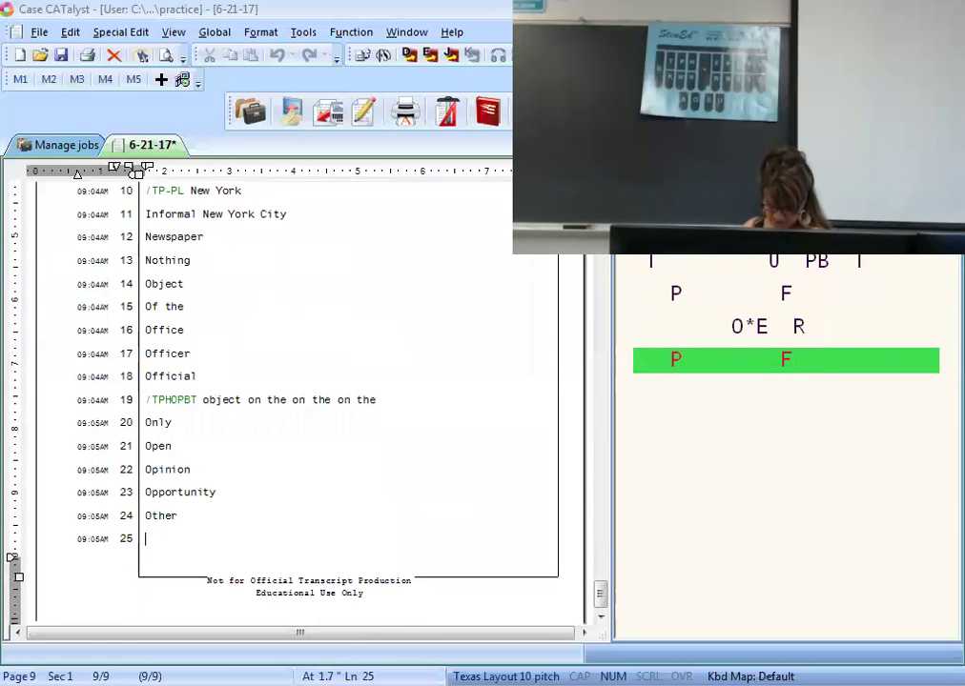
type("People")
key("Return")
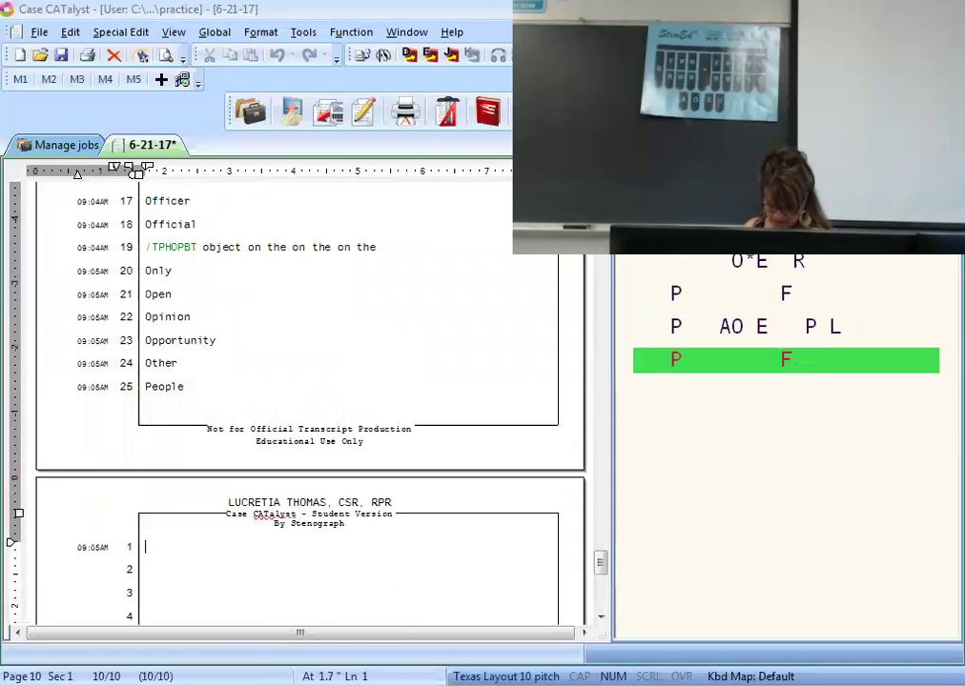
Step: Write Perhaps, Permit and Person on lines 1–3, then Photograph photographer on line 4
type("Perhaps")
key("Return")
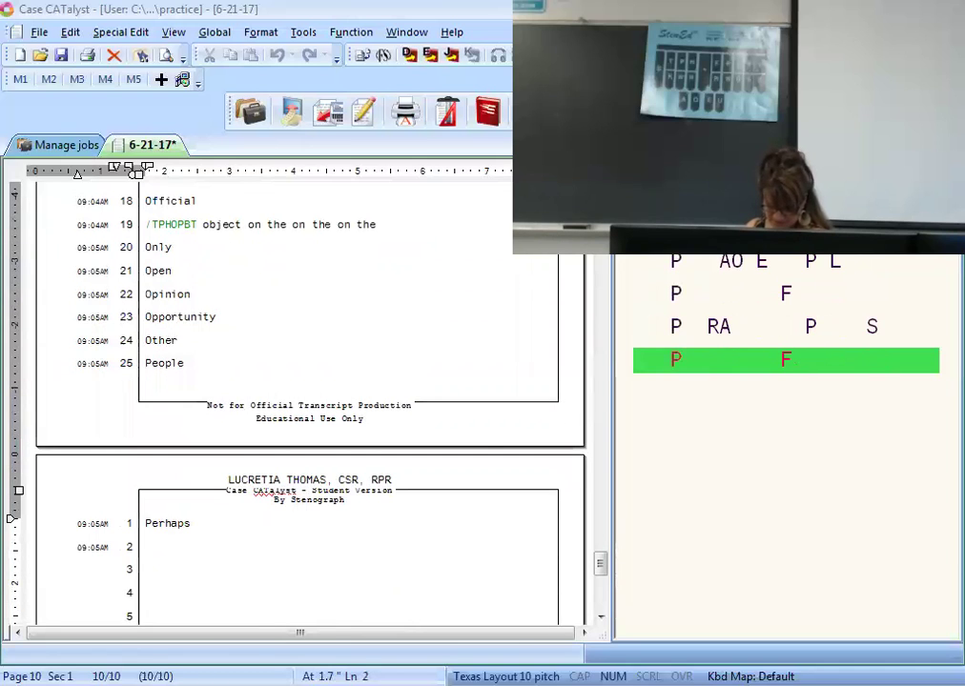
type("Permit")
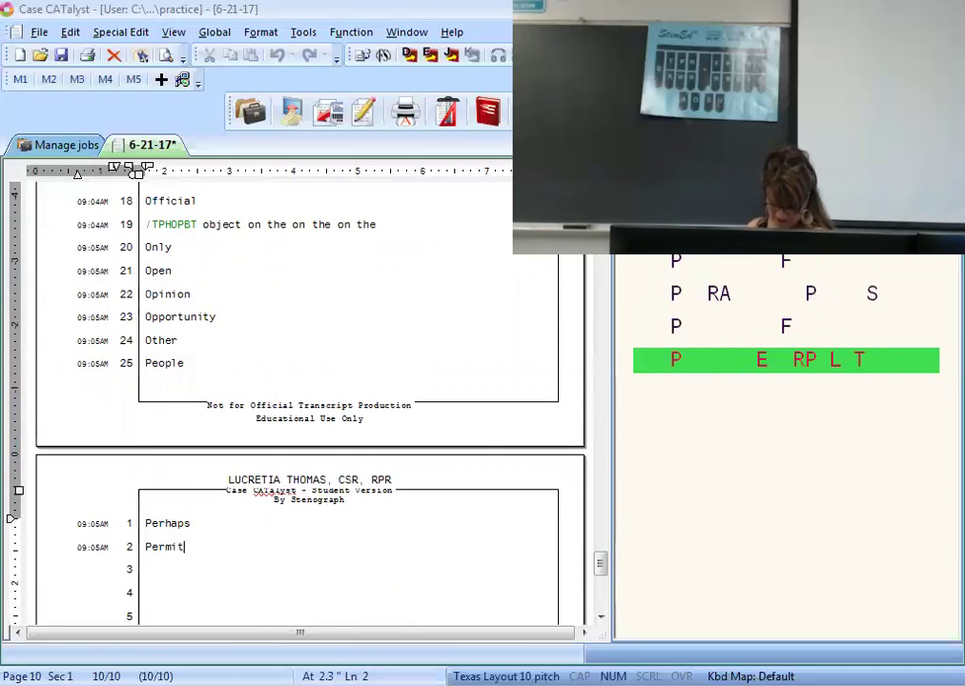
key("Return")
type("Person")
key("Return")
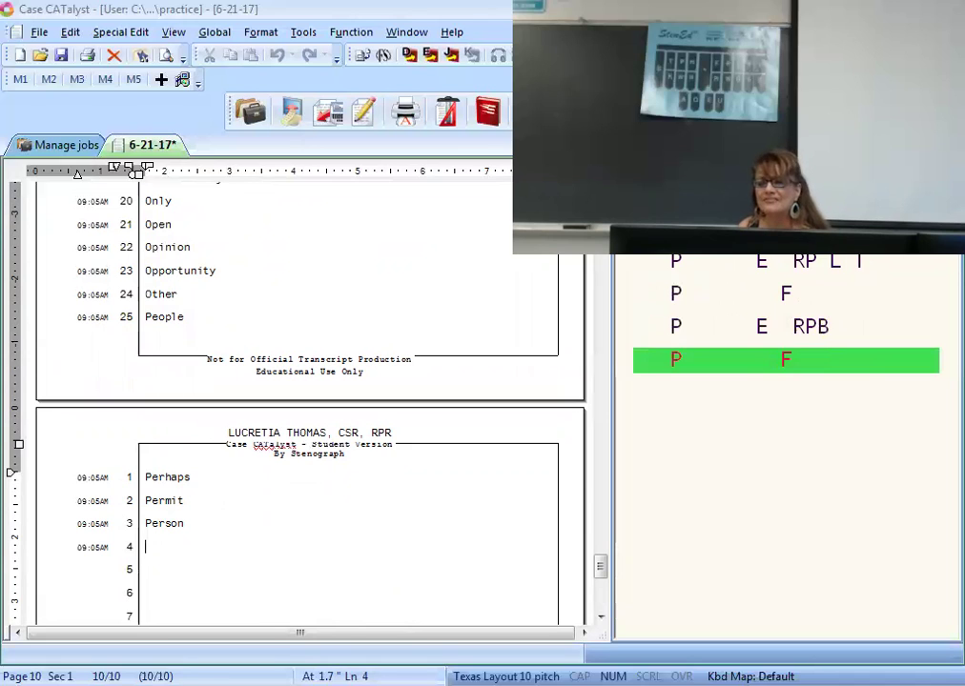
type("Photograph")
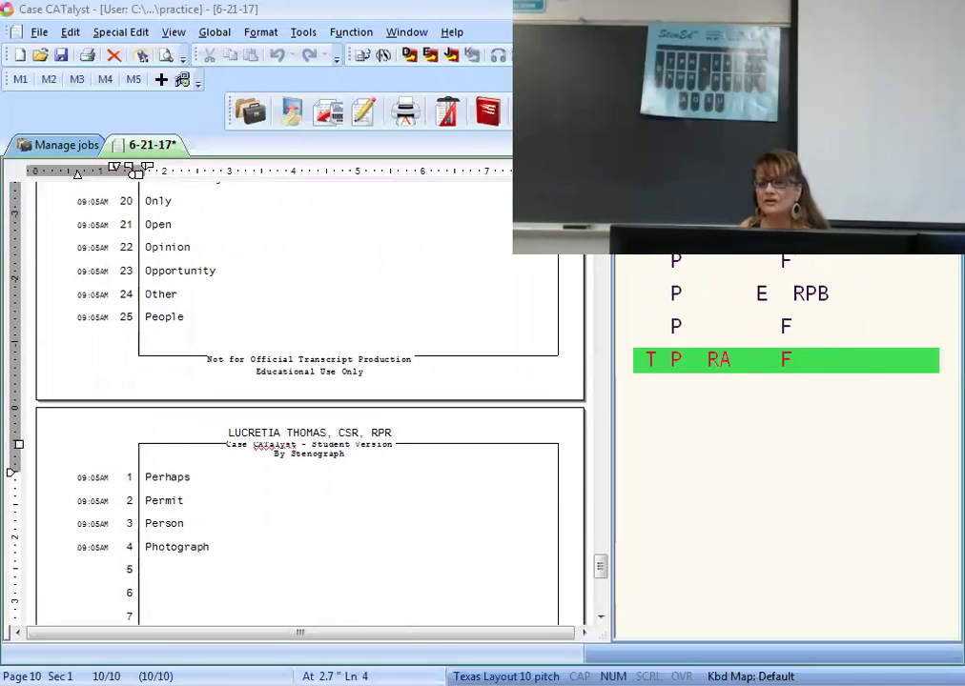
type(" photographer")
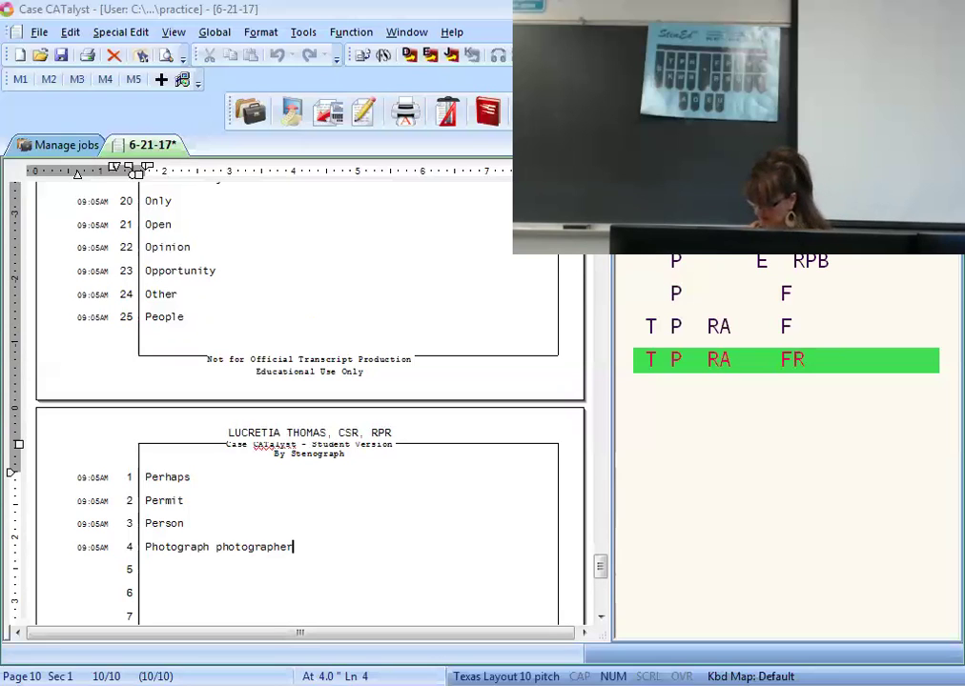
Step: Write plaintiff, Pleasure, Pocketbook, Police officer and Police on page 10 lines 4–8
type("plaintiff")
key("Return")
type("Pleasure")
key("Return")
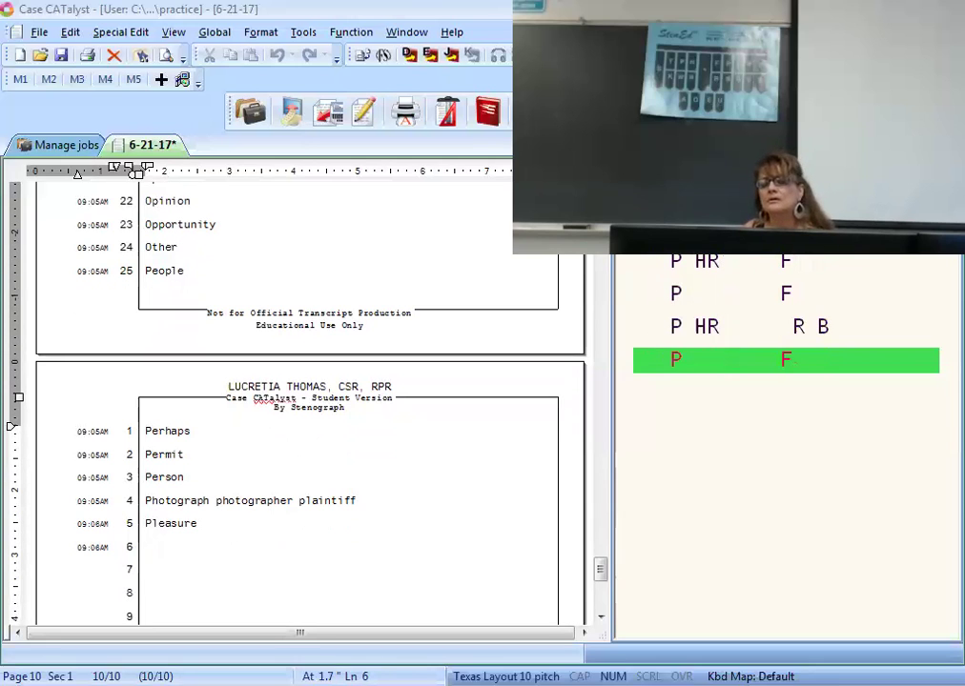
type("Pocket")
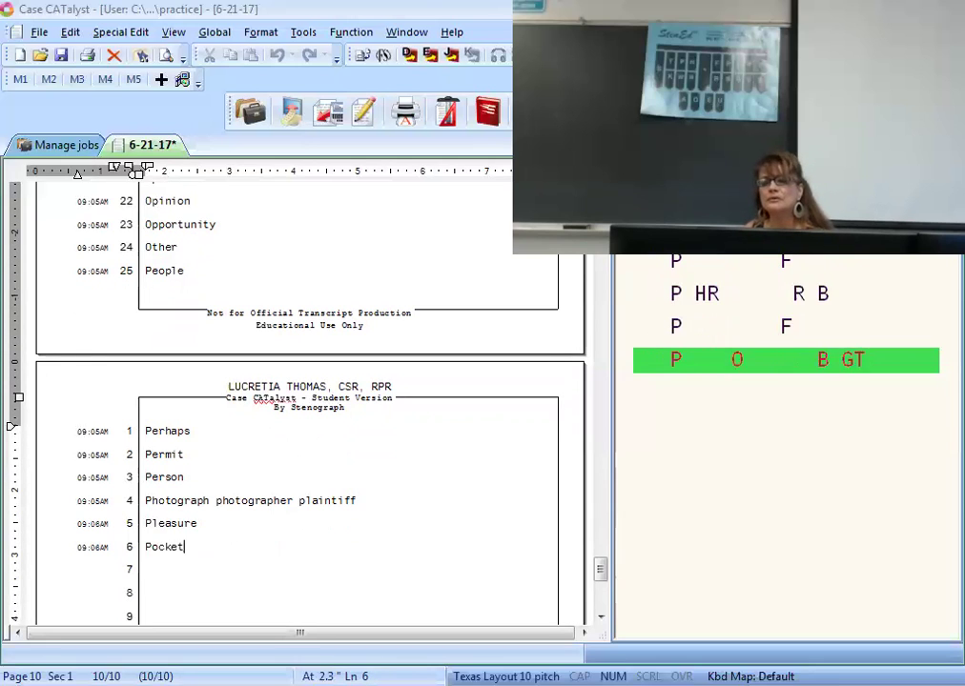
type("book")
key("Return")
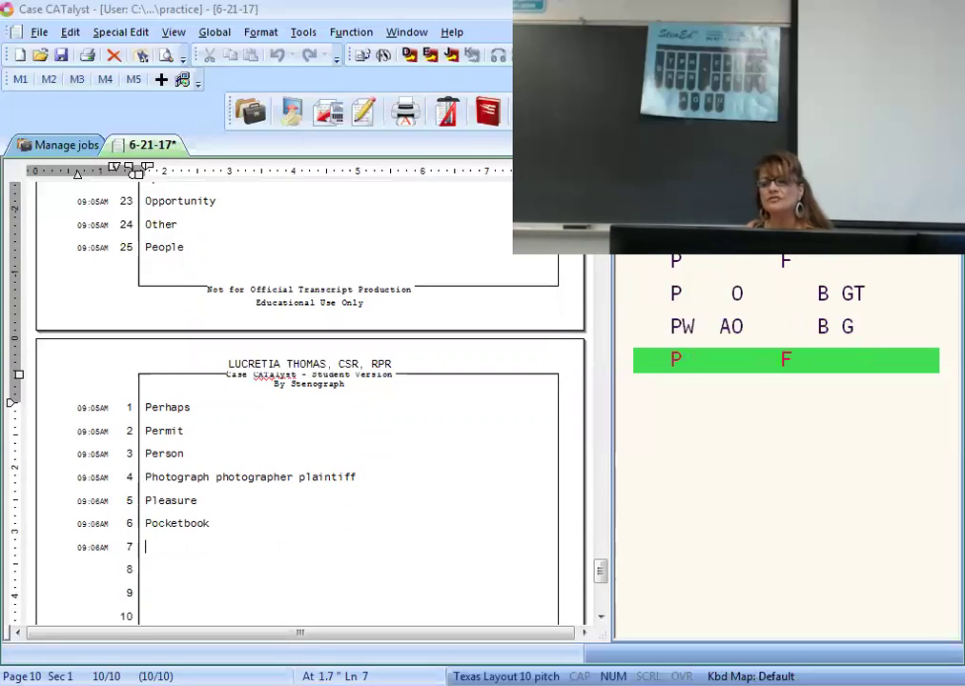
type("Police officer police officer")
key("Return")
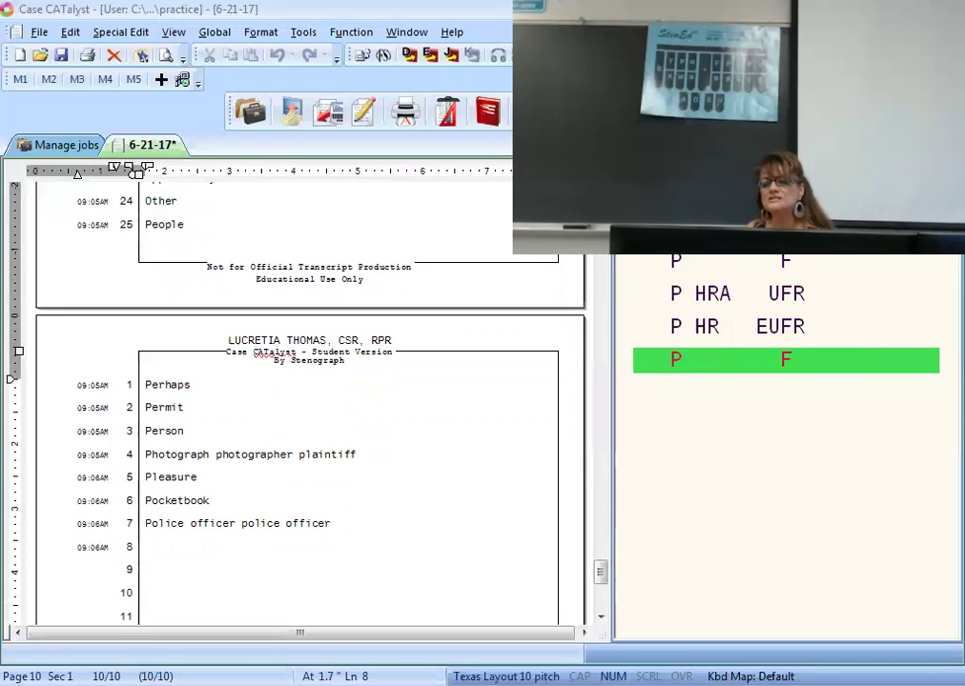
type("Police")
key("Return")
Step: Add Position, Possibility, the possible/prefer drill, Preponderance and Prescription through line 13
type("Position")
key("Return")
type("Possibility")
key("Return")
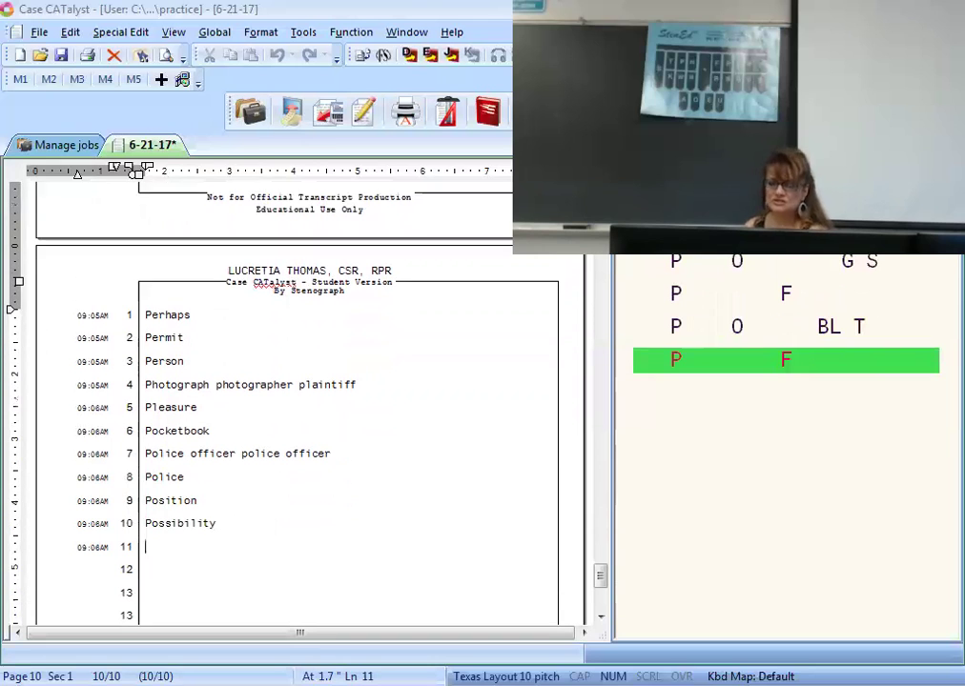
type("/POBLGT possible")
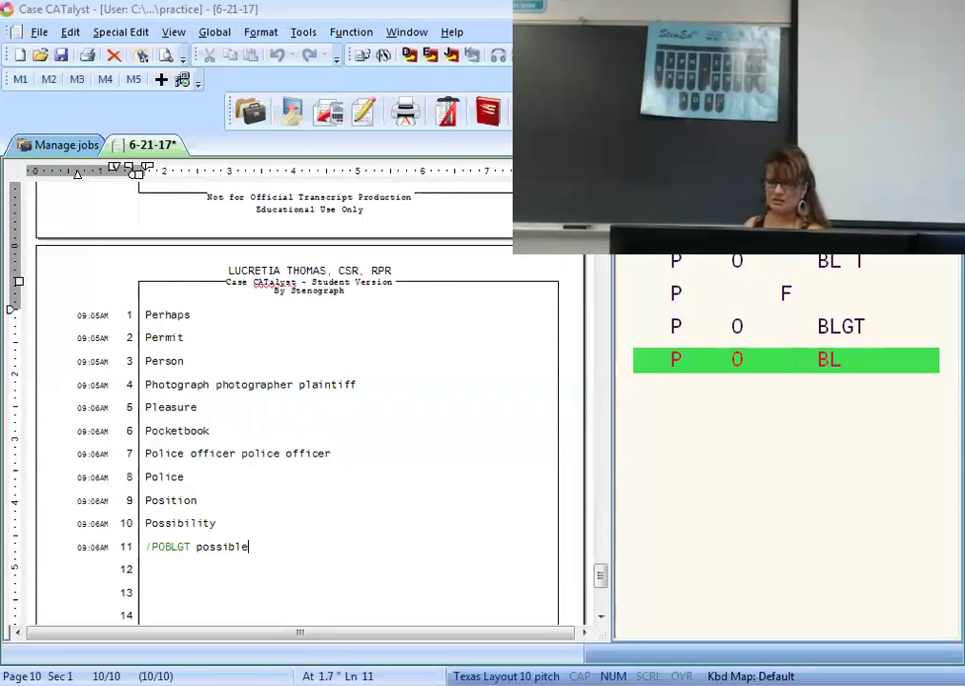
type(" possibility")
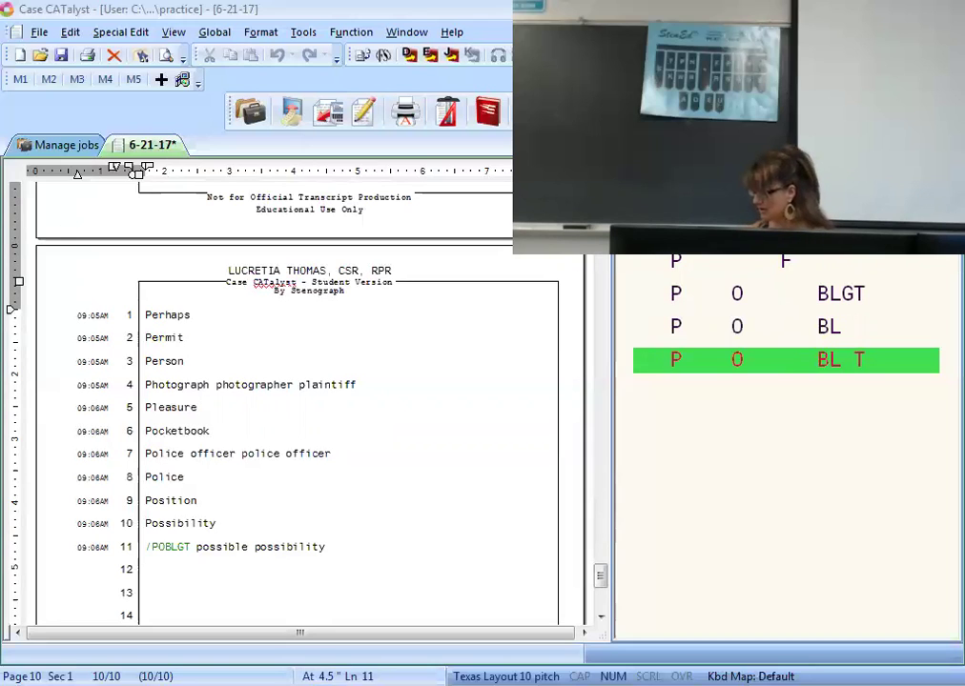
type(" prefer")
key("Return")
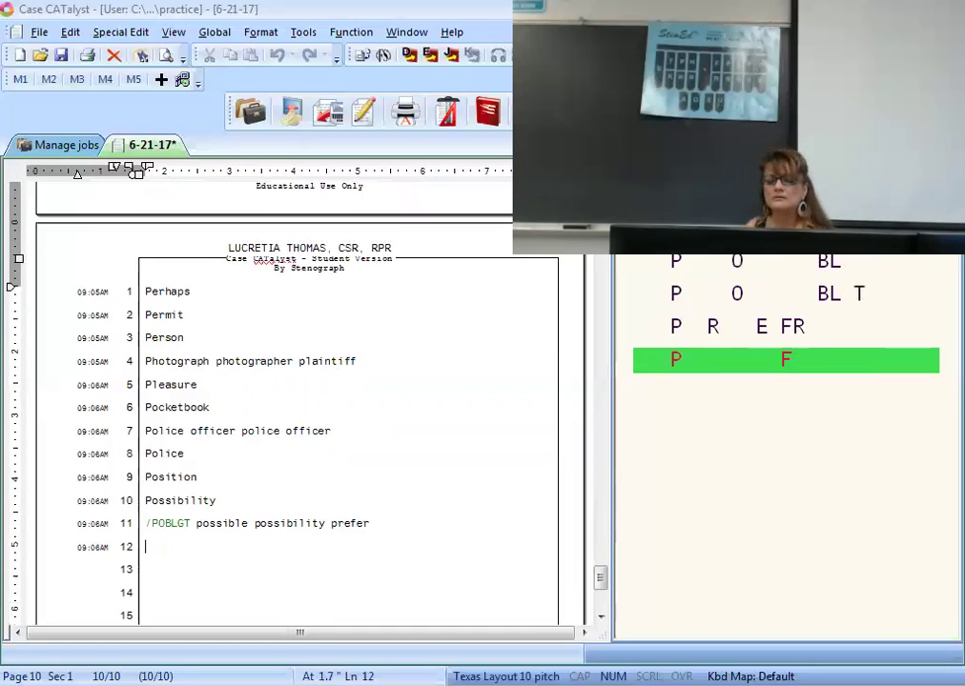
type("Preponderance")
key("Return")
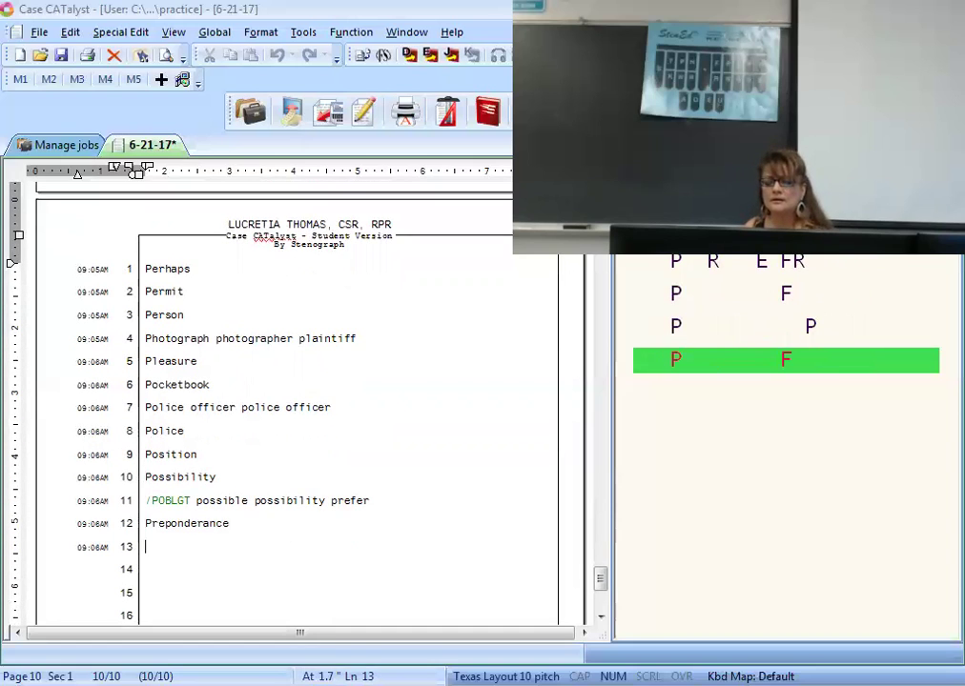
type("Prescription")
key("Return")
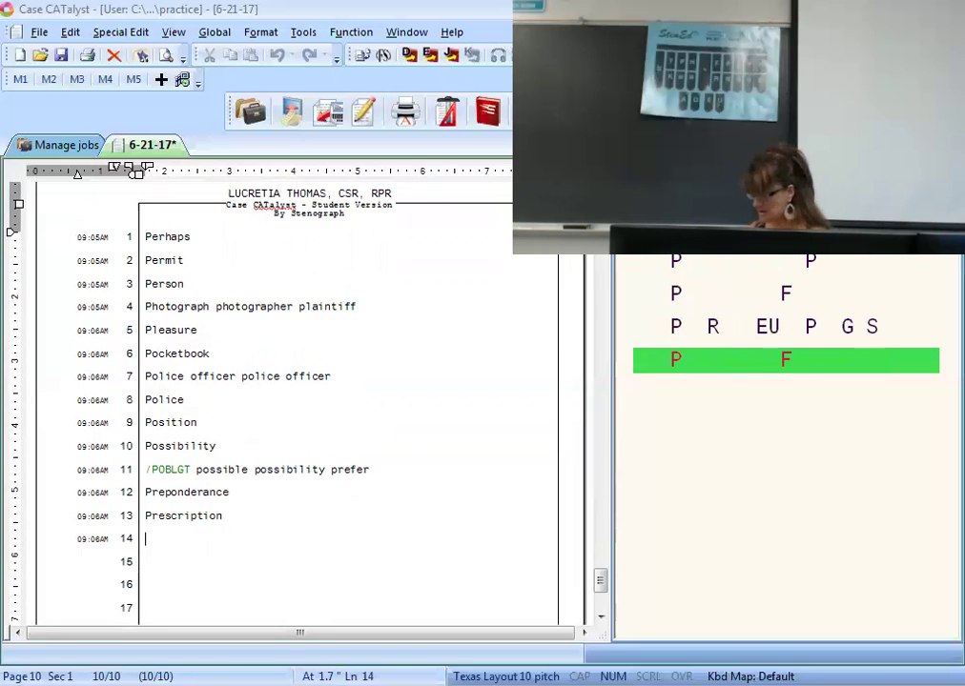
Step: Write Present, President twice, the President/problem drill and Profession on lines 14–17
type("Present")
key("Return")
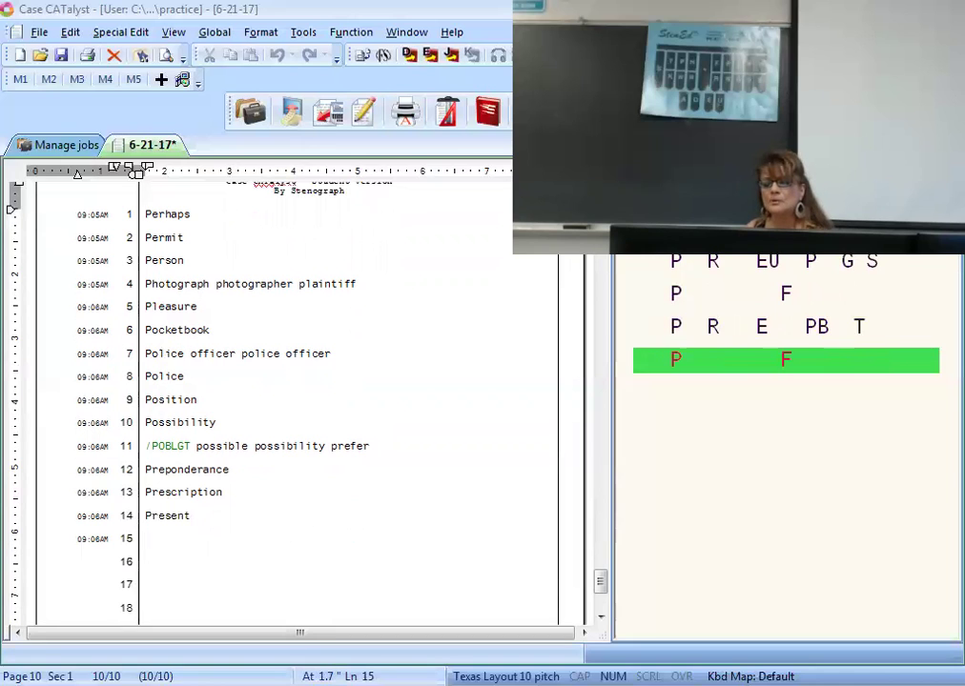
type("President")
key("Return")
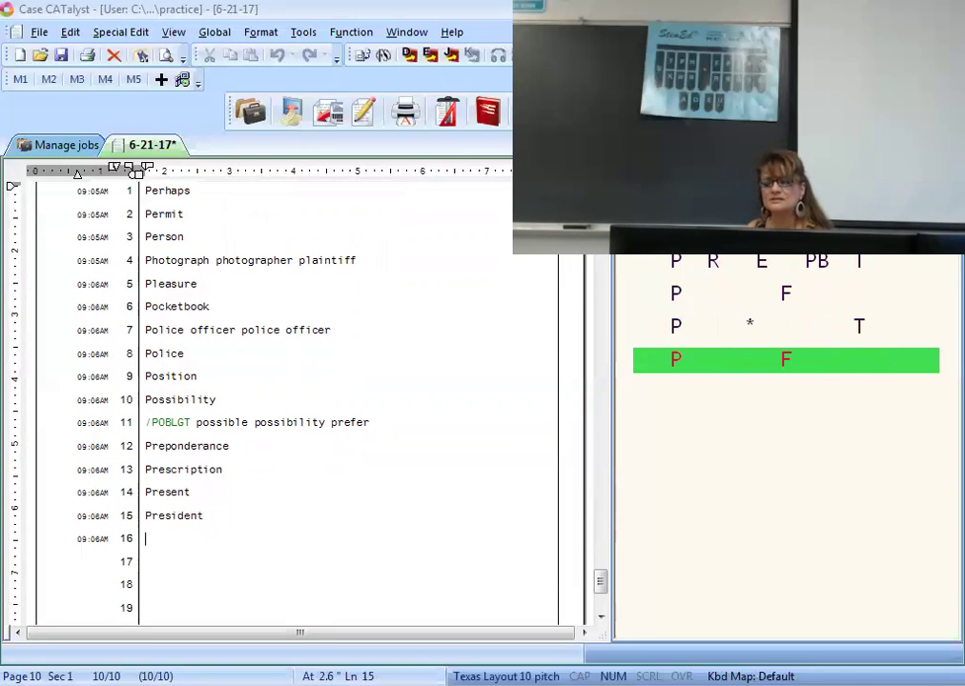
type("President")
key("Return")
type("President president president")
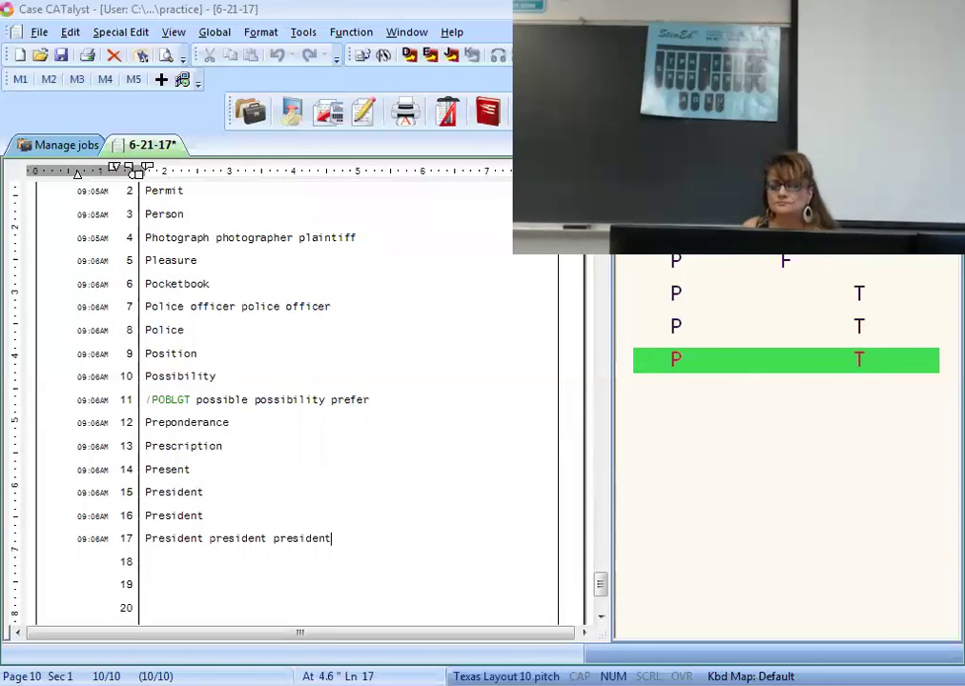
type("z")
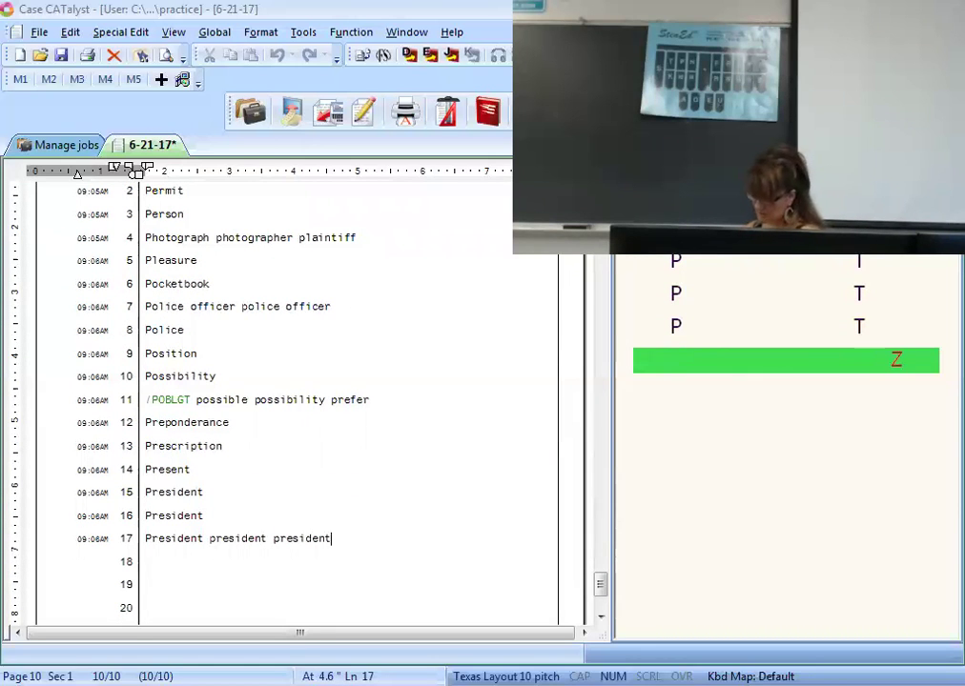
type(" problem.")
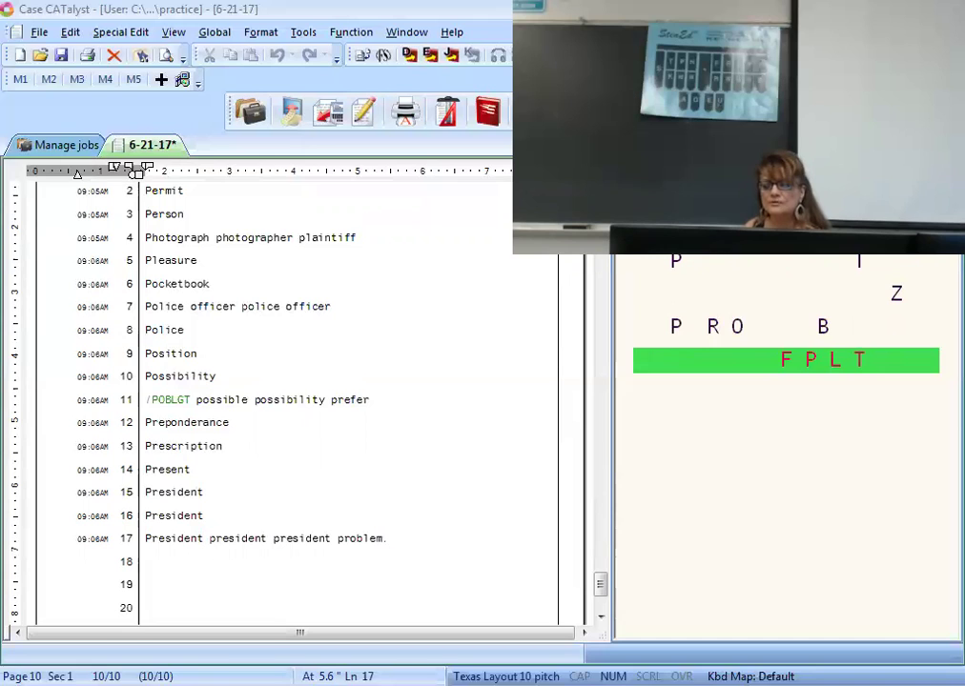
type("Profession")
key("Return")
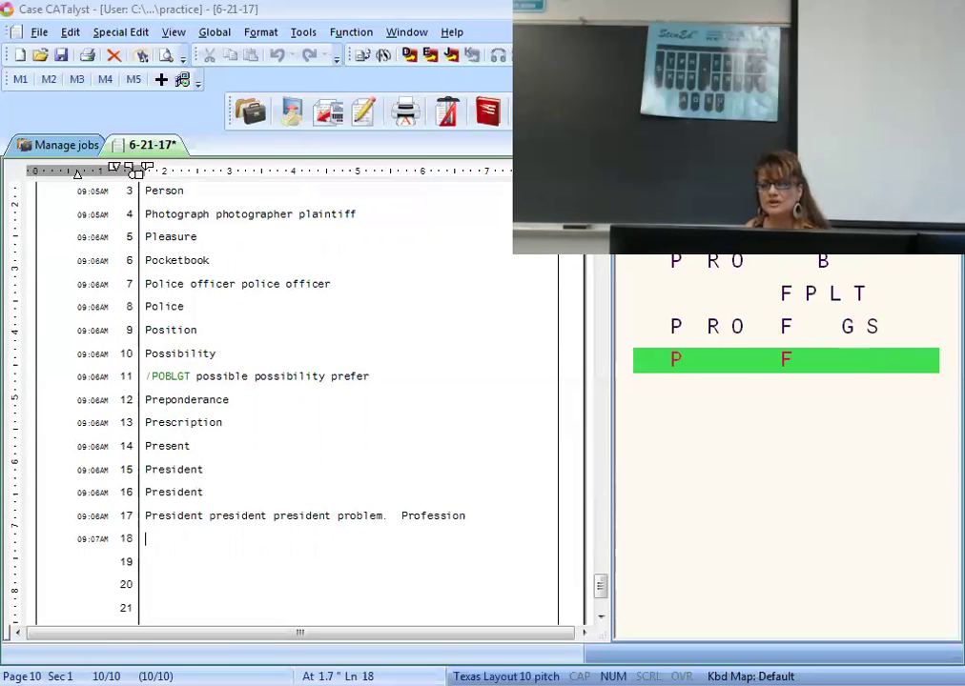
Step: Add Professional, Program, Purpose, Question, Reason and Recall on lines 18–23
type("Professional")
key("Return")
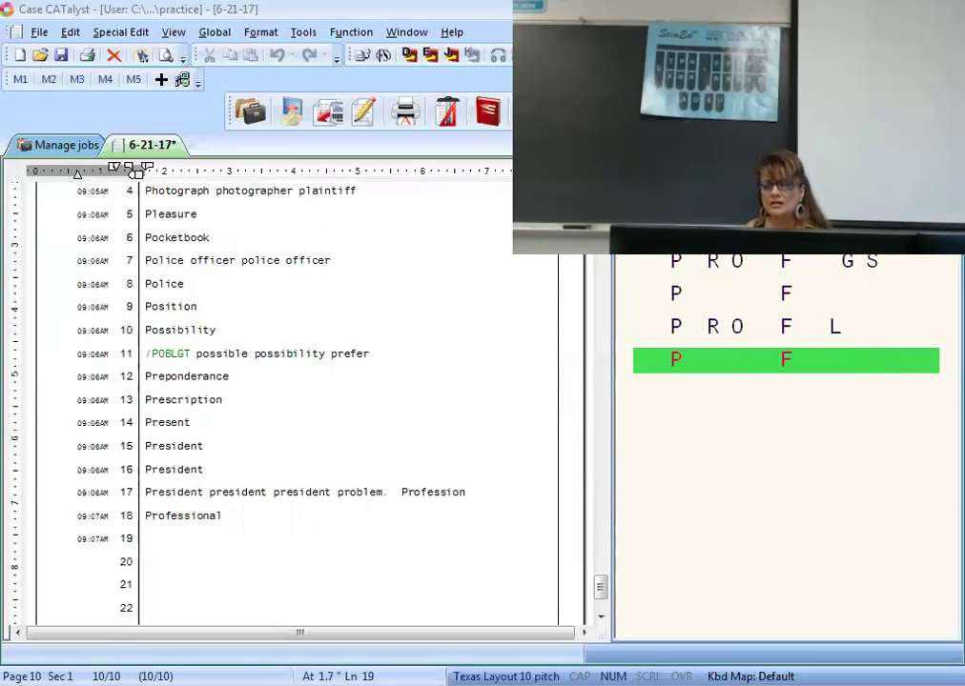
type("Program")
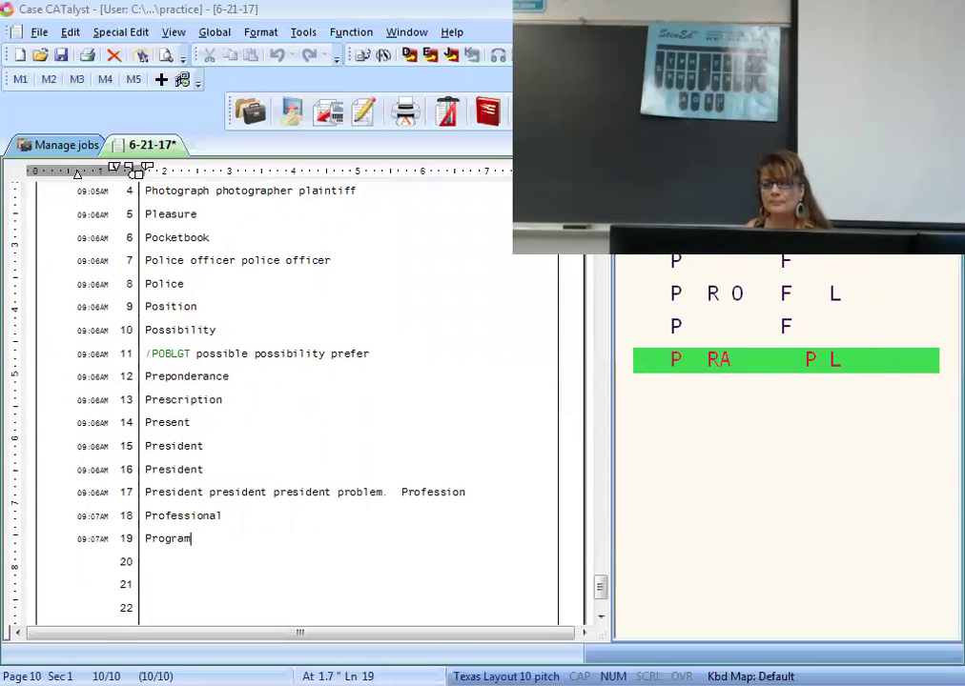
key("Return")
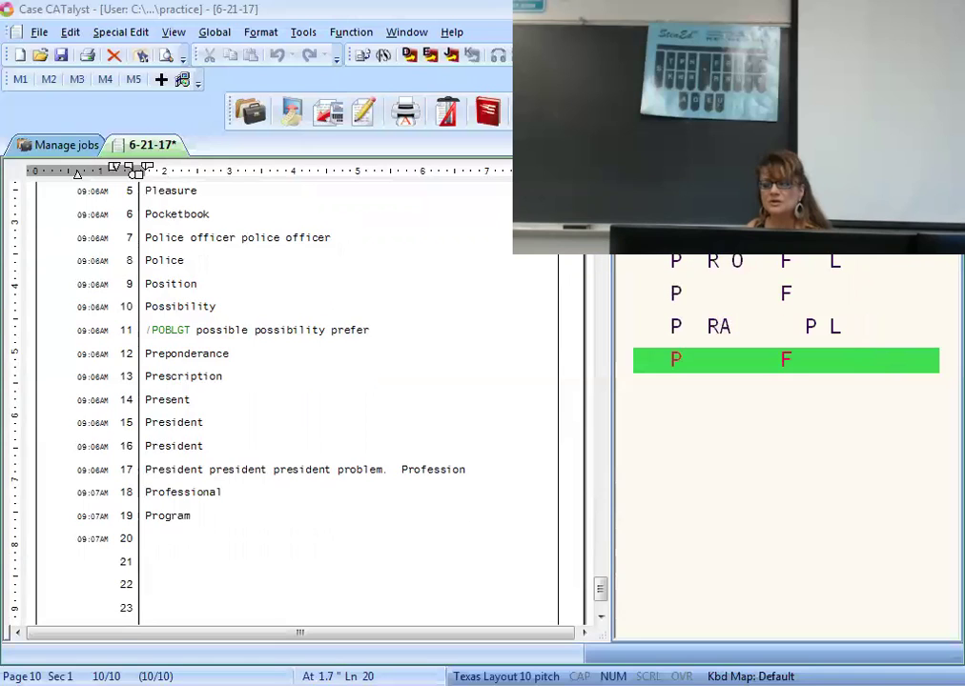
type("Purpose")
key("Return")
type("Question")
key("Return")
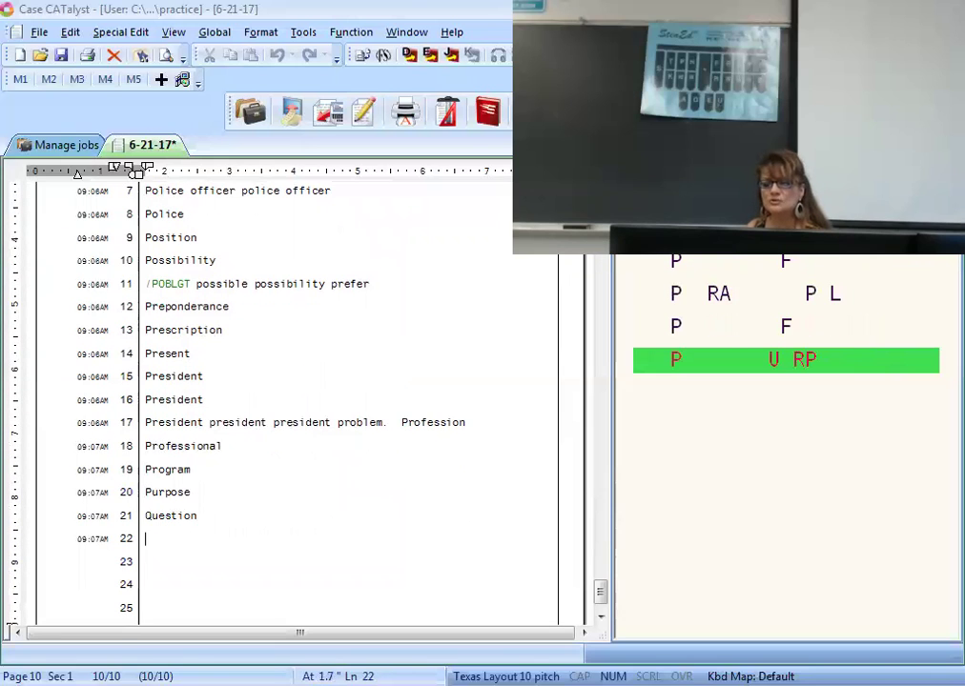
type("Reason")
key("Return")
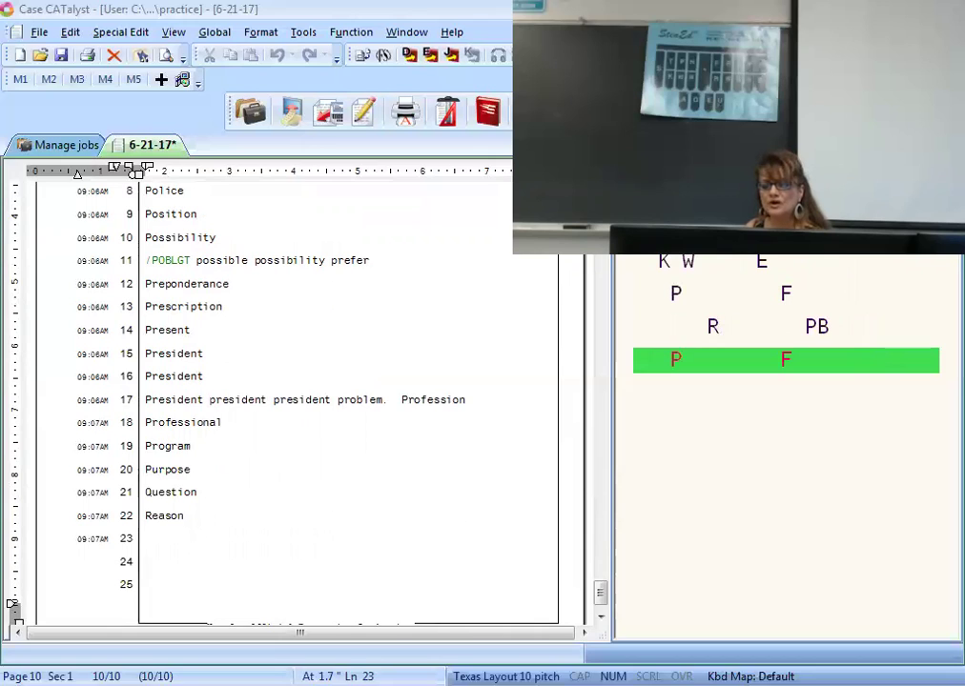
type("Recall")
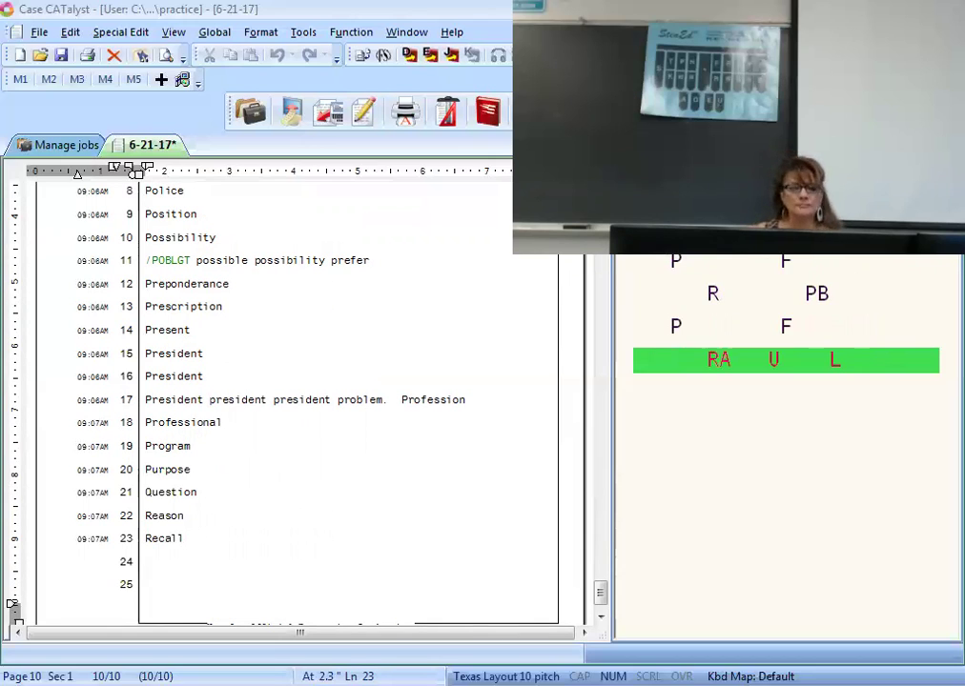